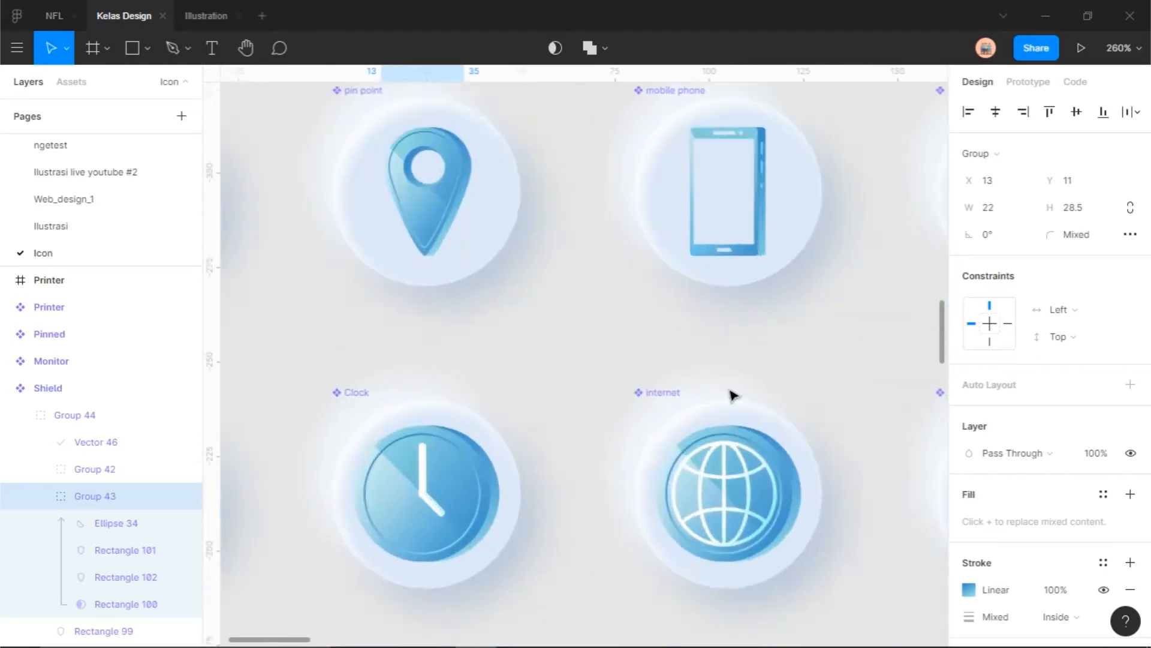
- Examine the finished icons in the grid's upper row, including mobile phone, Card, List/Order and Chat
left_click_drag(776, 330, 591, 471)
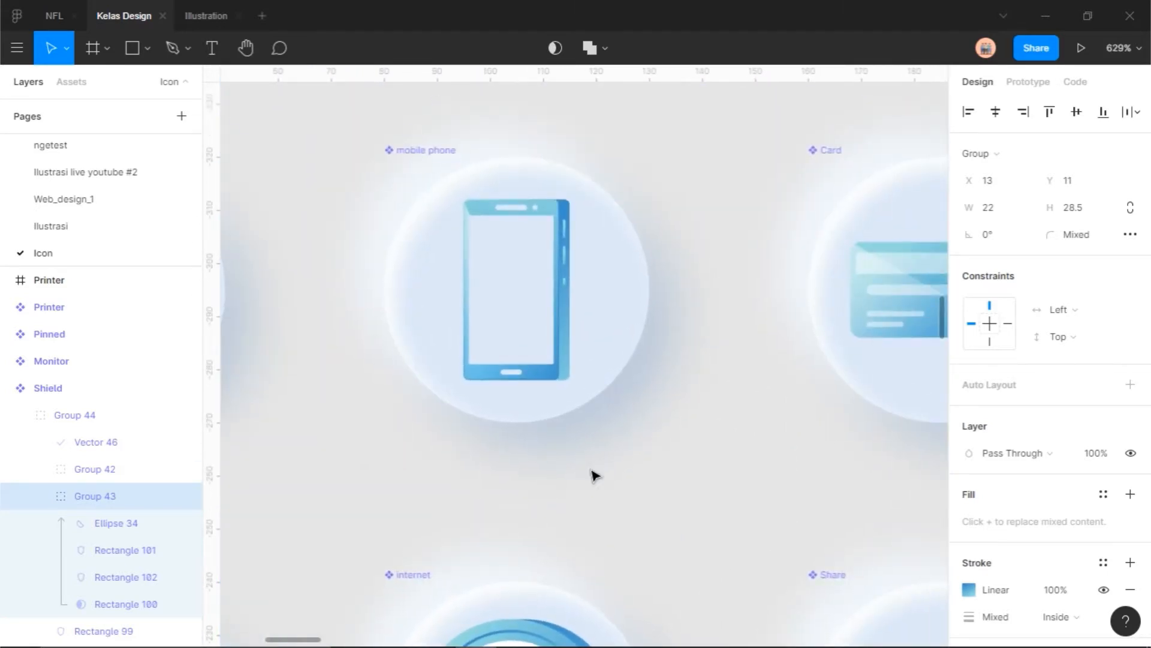
left_click_drag(773, 462, 429, 457)
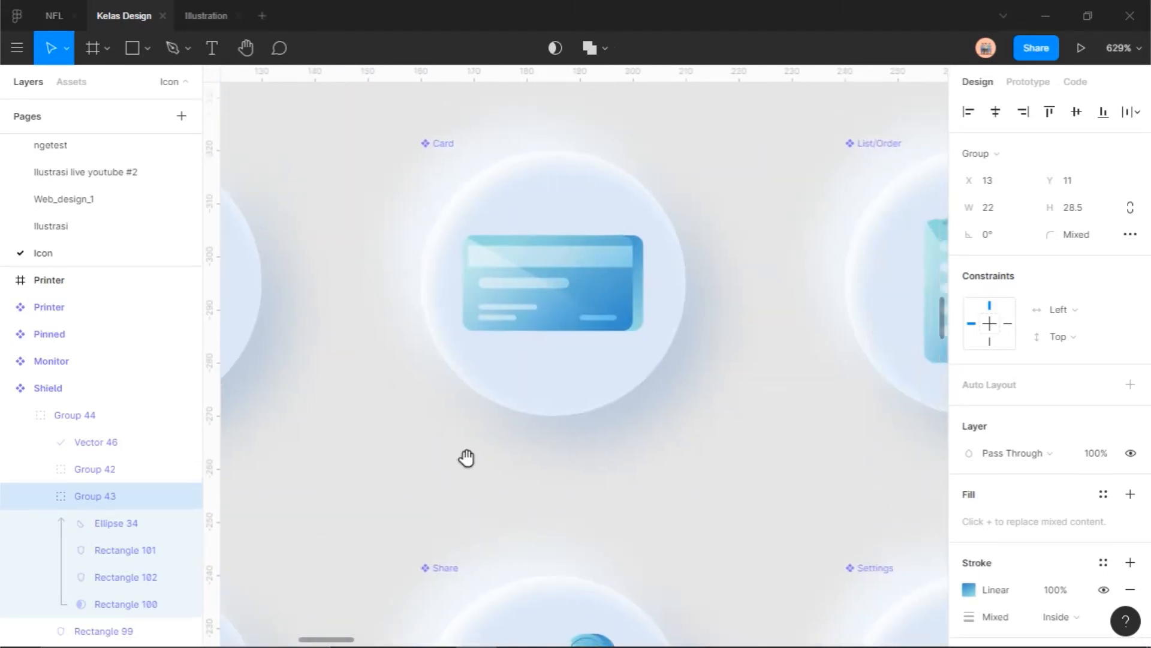
scroll(648, 458, "down", 3)
left_click_drag(763, 447, 480, 432)
scroll(748, 430, "up", 4)
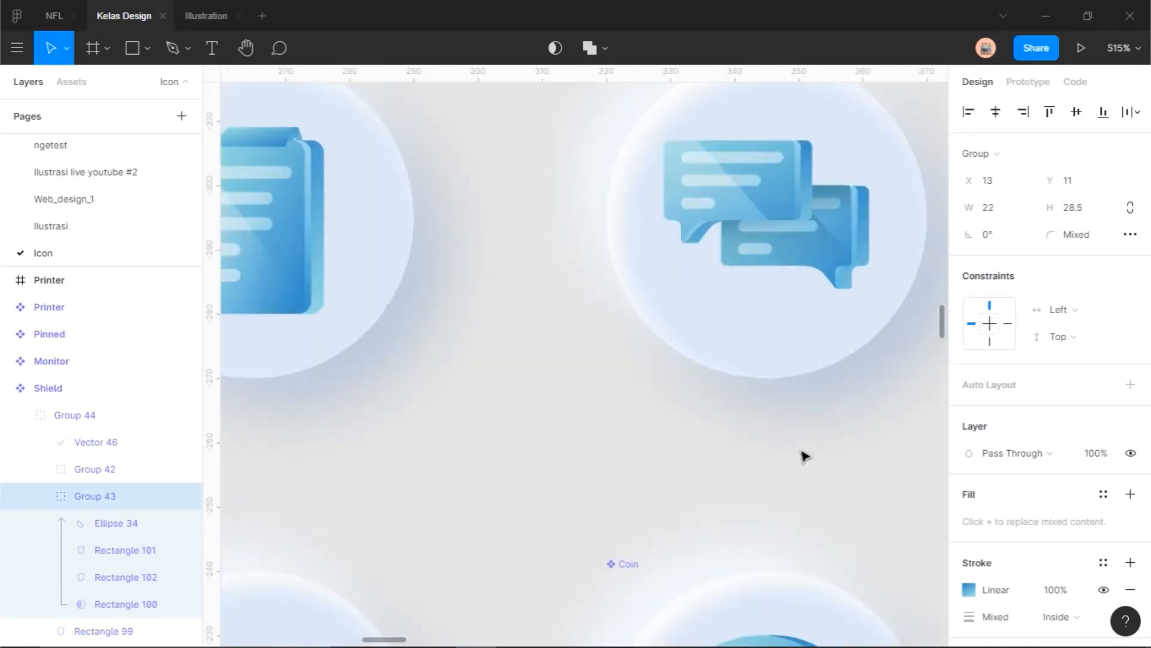
left_click_drag(841, 459, 661, 453)
scroll(659, 452, "down", 3)
left_click_drag(759, 487, 725, 412)
- Look over the icon grid's lower rows, including the empty Printer frame and the Document and Notif icons
scroll(724, 412, "down", 1)
scroll(729, 413, "down", 3)
scroll(738, 480, "down", 6)
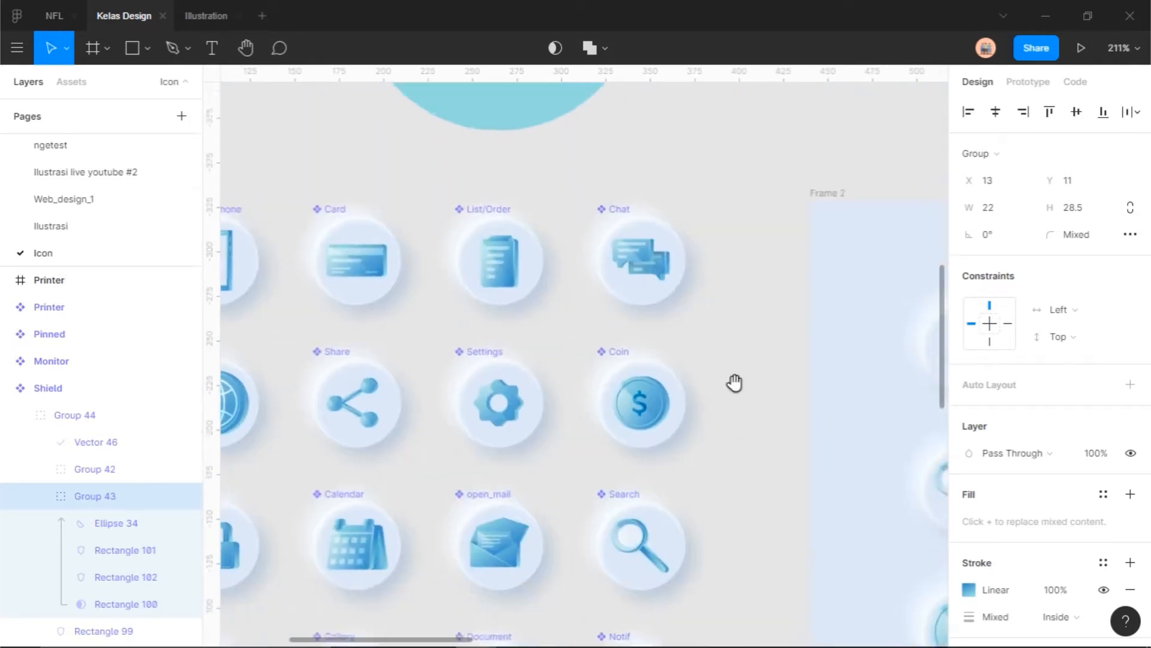
scroll(670, 463, "up", 1)
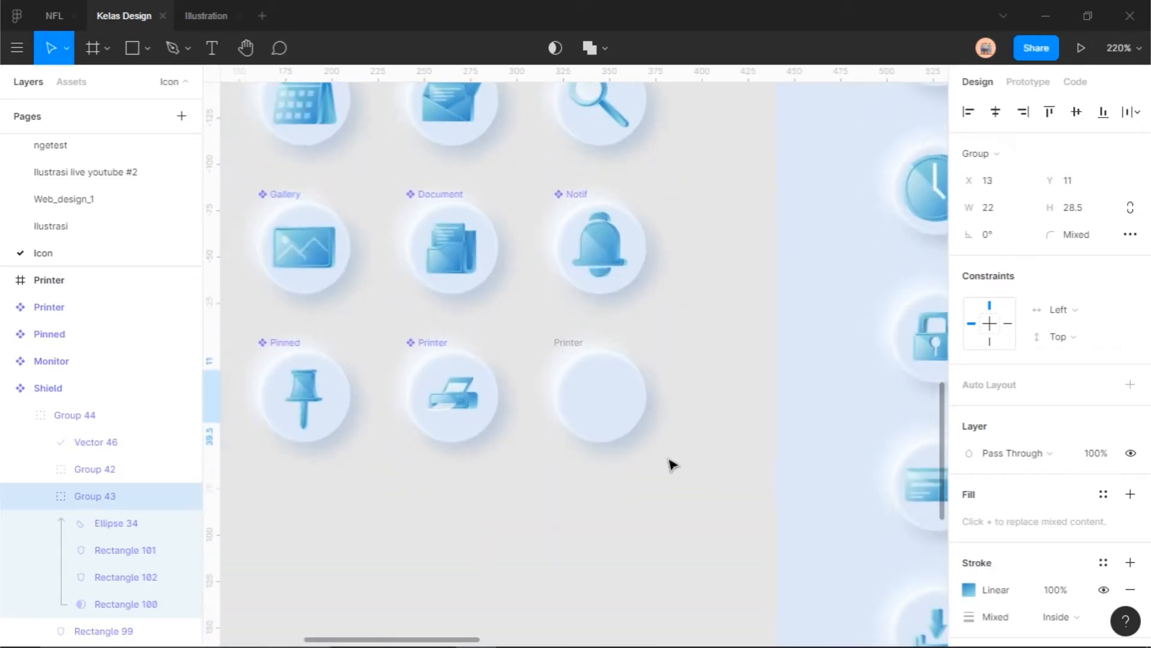
scroll(599, 414, "up", 5)
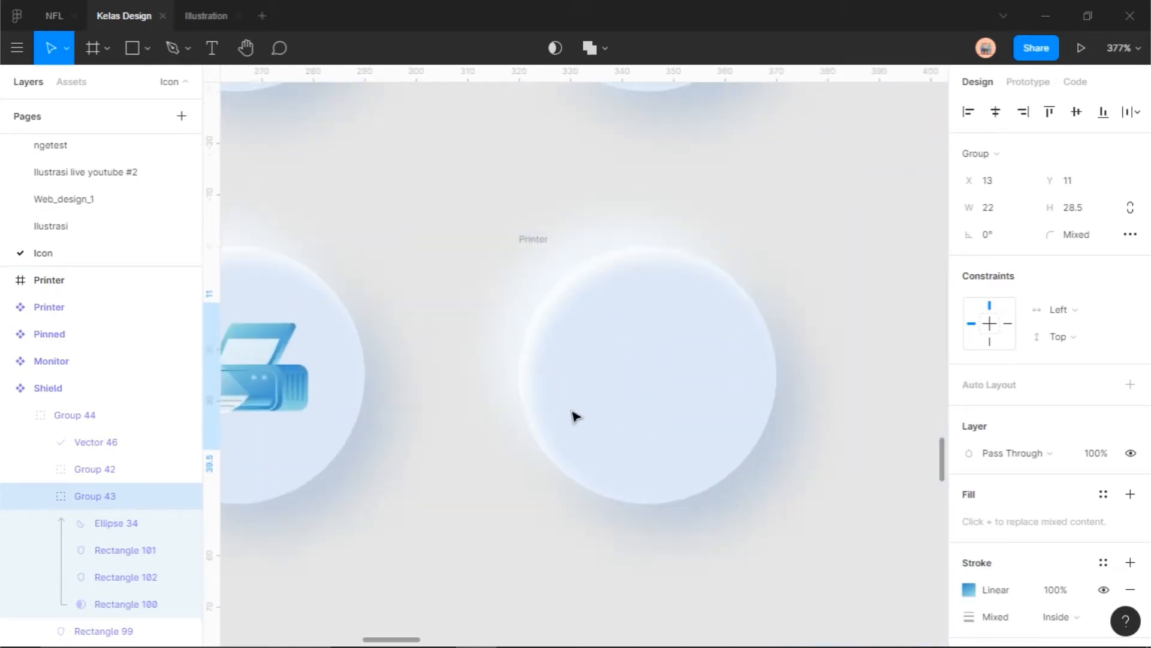
left_click_drag(442, 254, 658, 460)
left_click_drag(743, 398, 608, 428)
left_click_drag(386, 302, 578, 376)
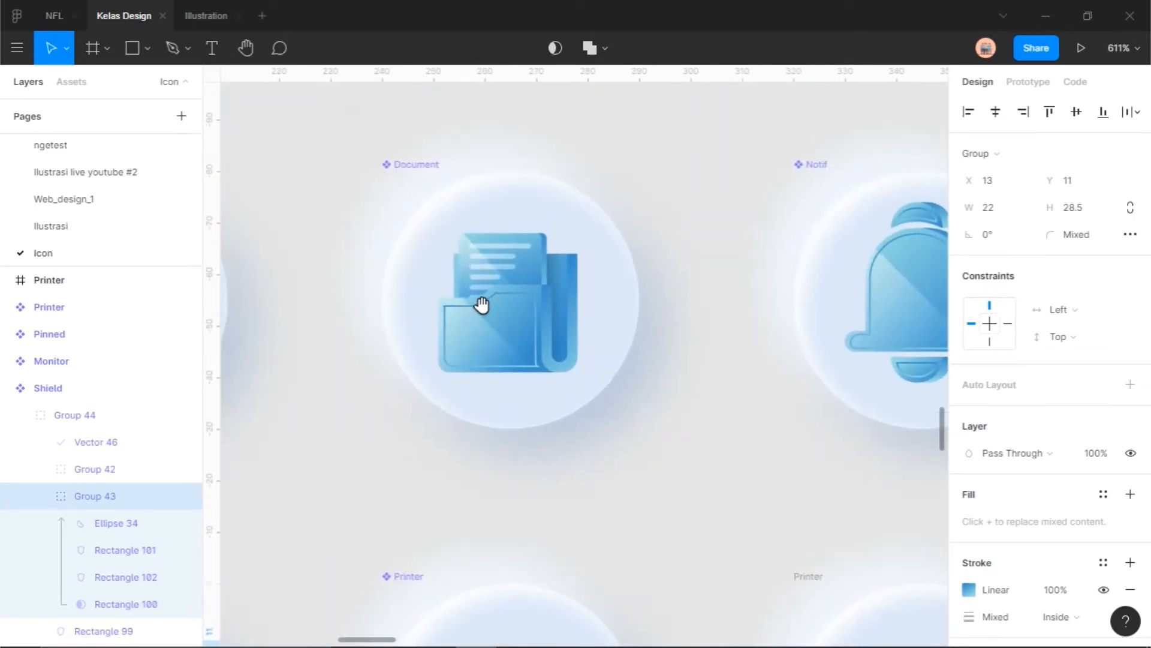
left_click_drag(743, 358, 533, 406)
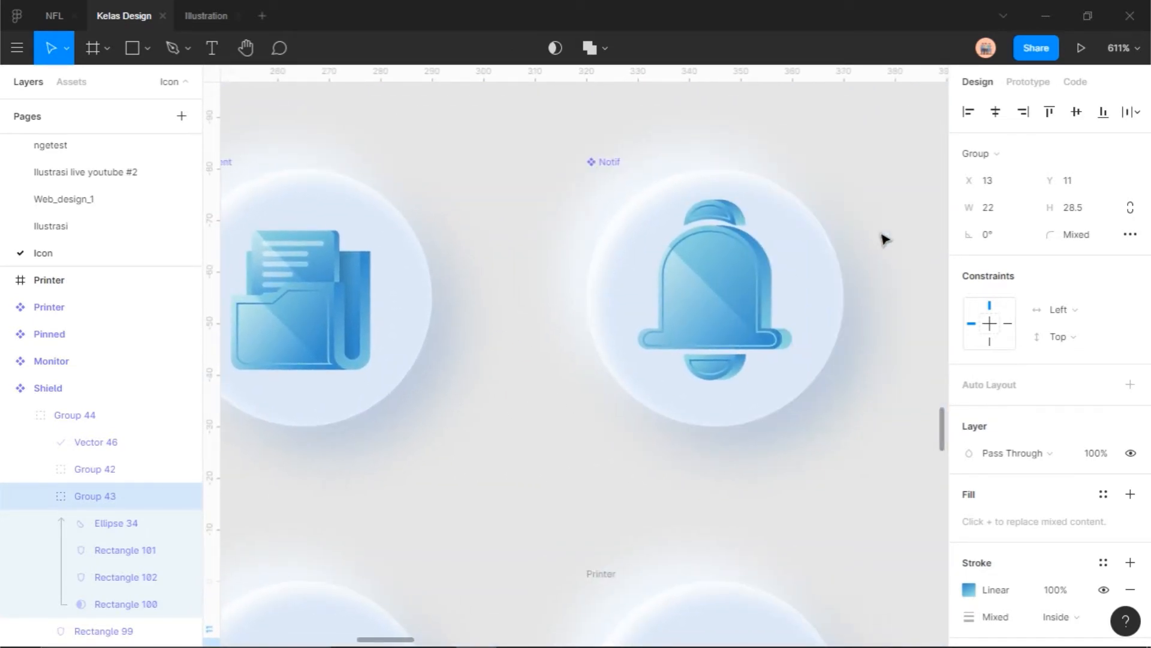
left_click_drag(484, 319, 446, 566)
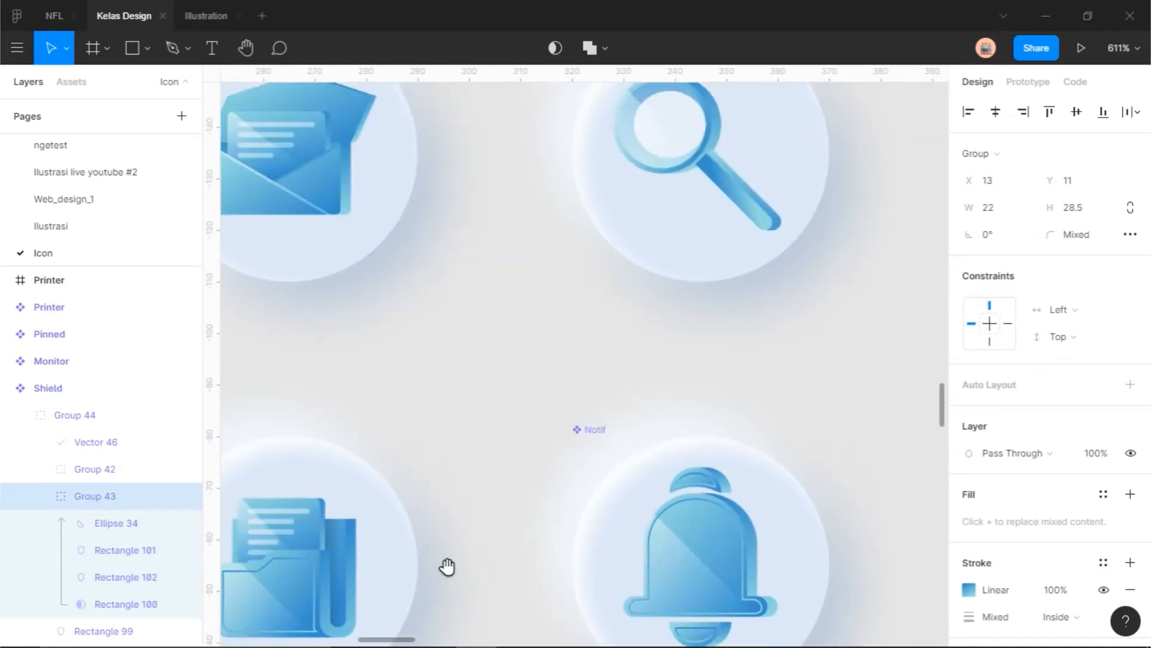
scroll(677, 365, "down", 3)
- Examine the Coin icon up close, checking its front disc, inner ring, dollar sign and back ellipse
left_click_drag(830, 87, 714, 461)
scroll(569, 428, "up", 5)
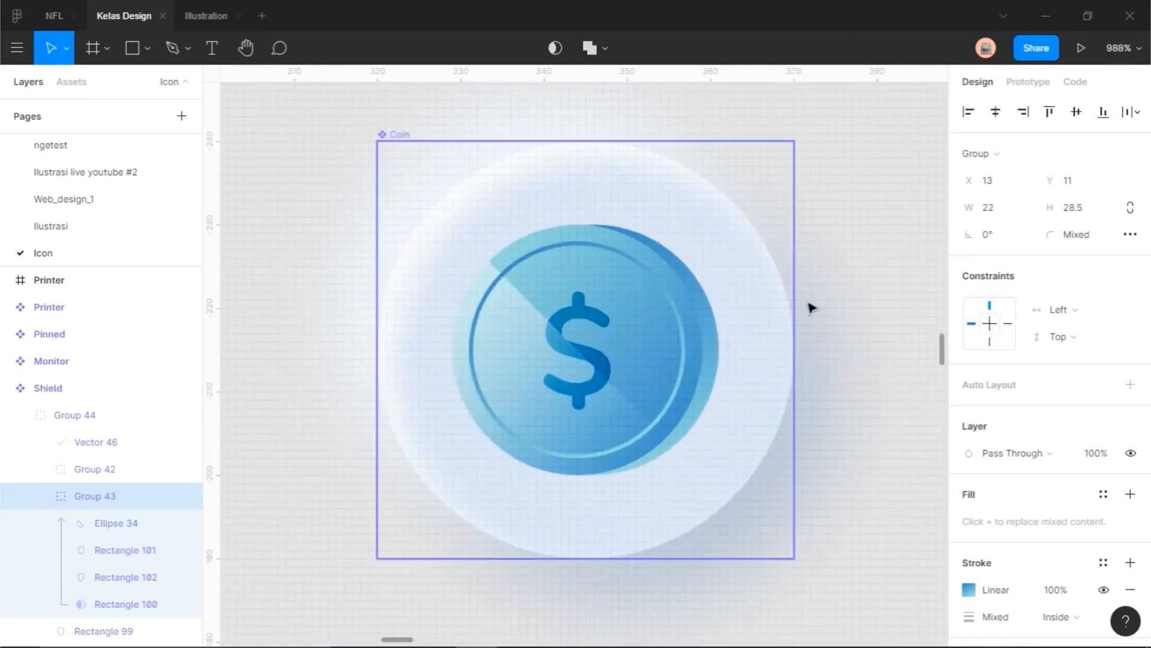
left_click_drag(865, 250, 787, 273)
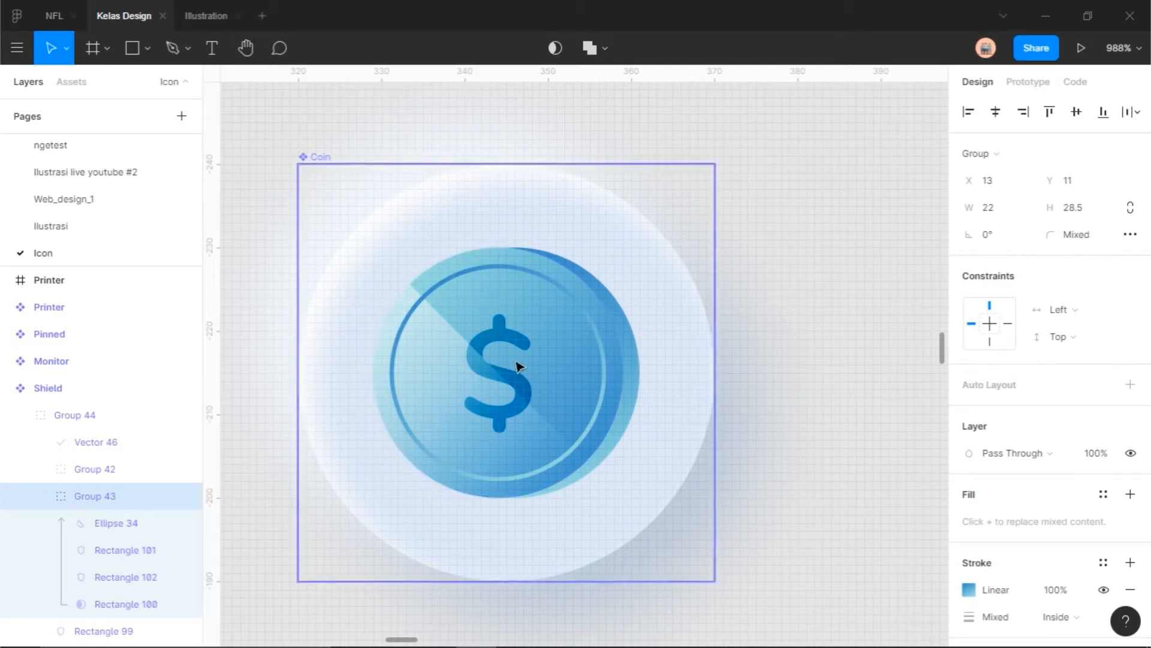
left_click_drag(542, 361, 582, 340)
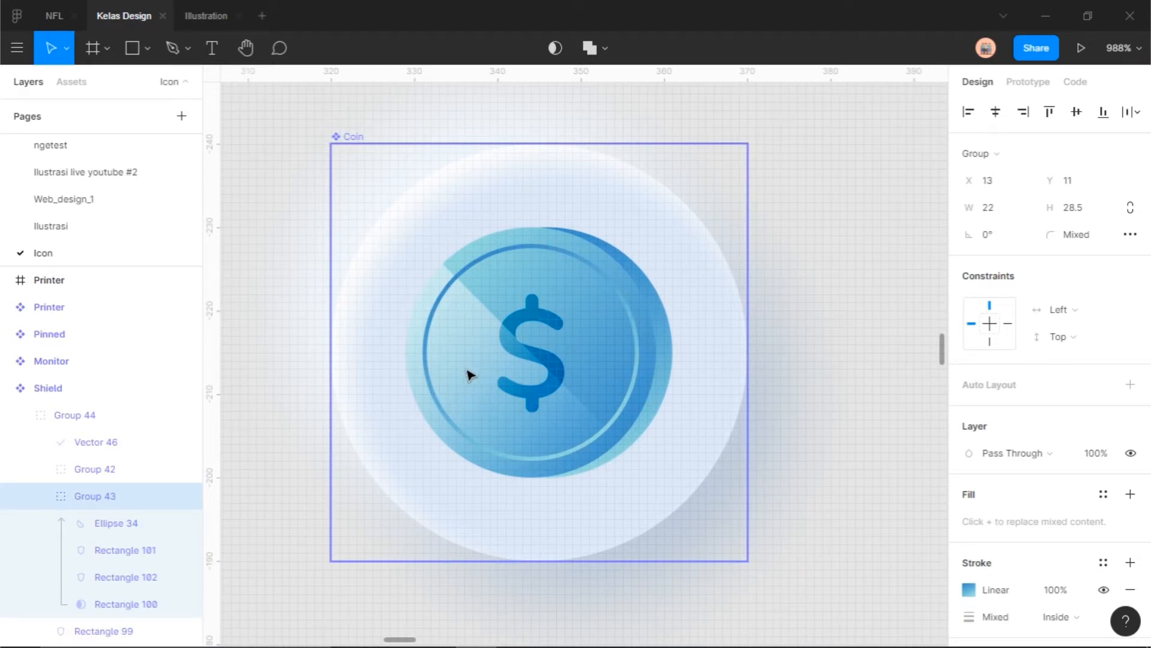
scroll(573, 334, "down", 1)
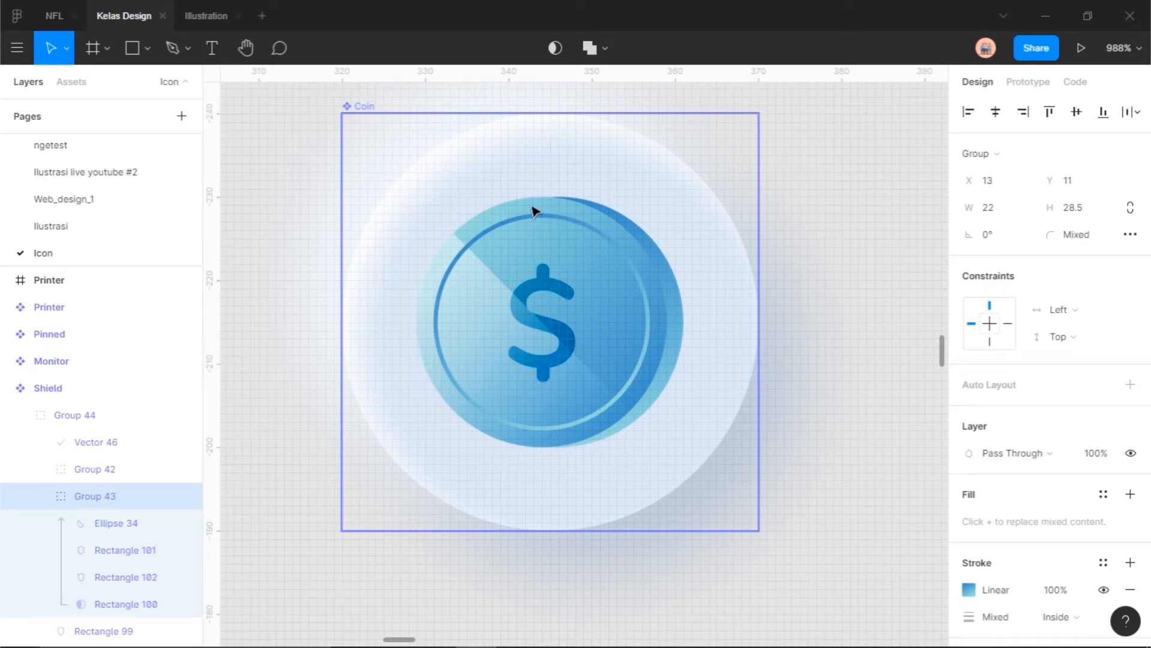
left_click(874, 244)
left_click(679, 306)
left_click(804, 236)
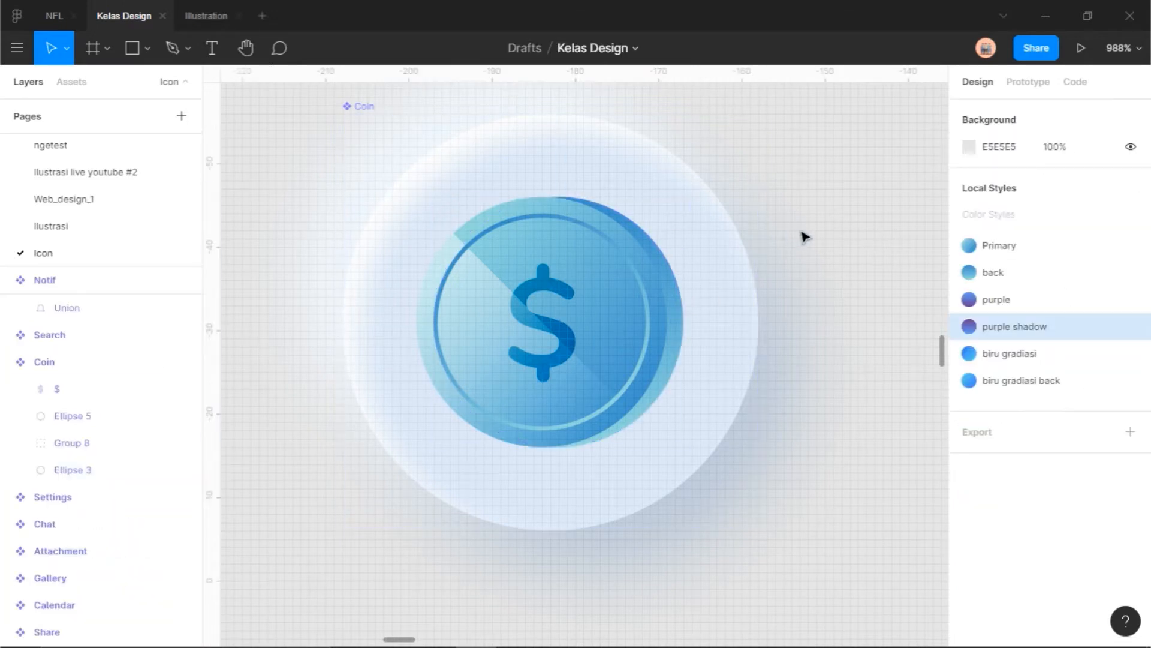
left_click(676, 303)
left_click(848, 262)
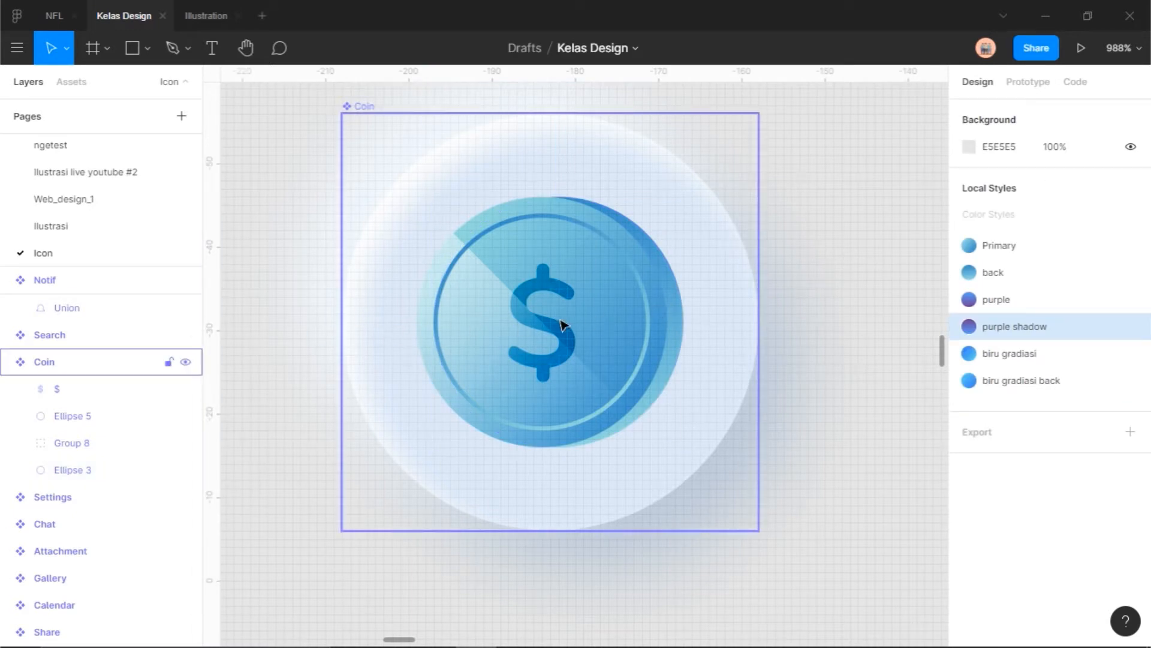
- Flip the Coin icon's back ellipse horizontally, try it shifted to the coin's left side, and return it to X 41
scroll(725, 336, "right", 3)
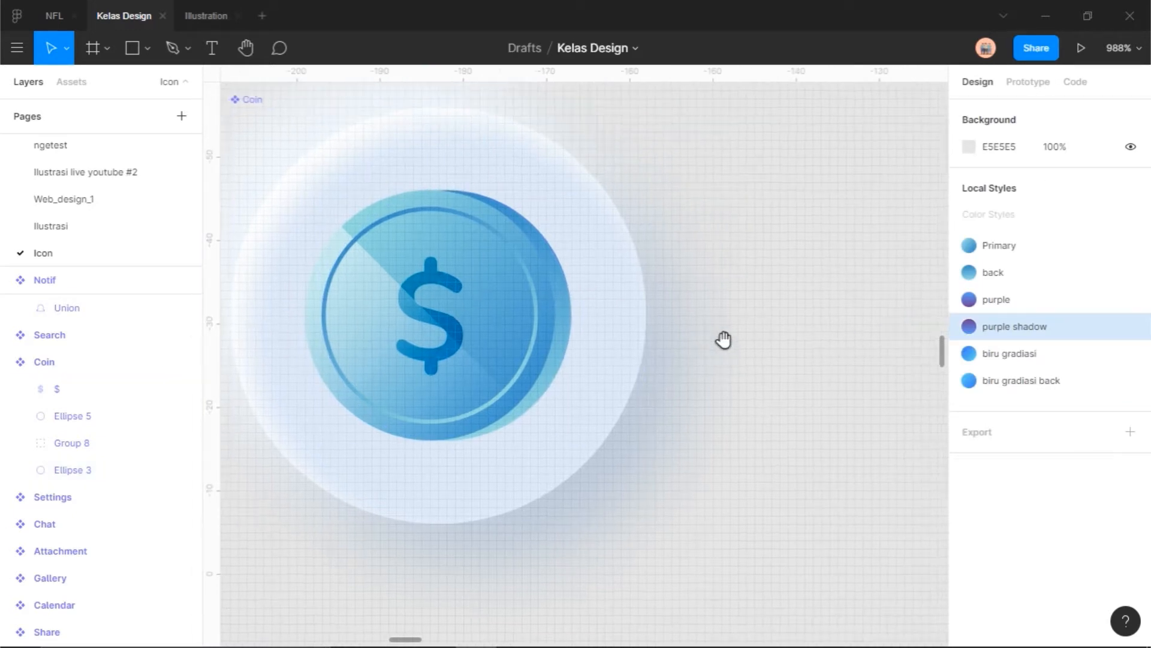
left_click(557, 285)
scroll(710, 298, "left", 3)
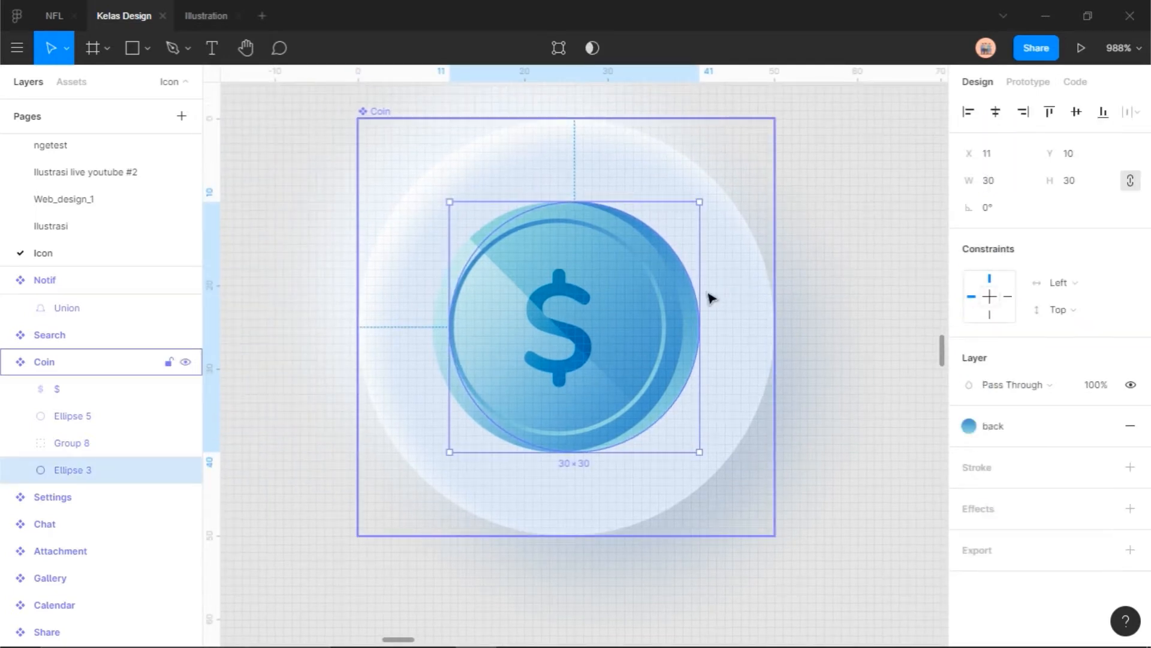
key("shift+h")
key("Left")
key("Left")
key("Left")
key("Left")
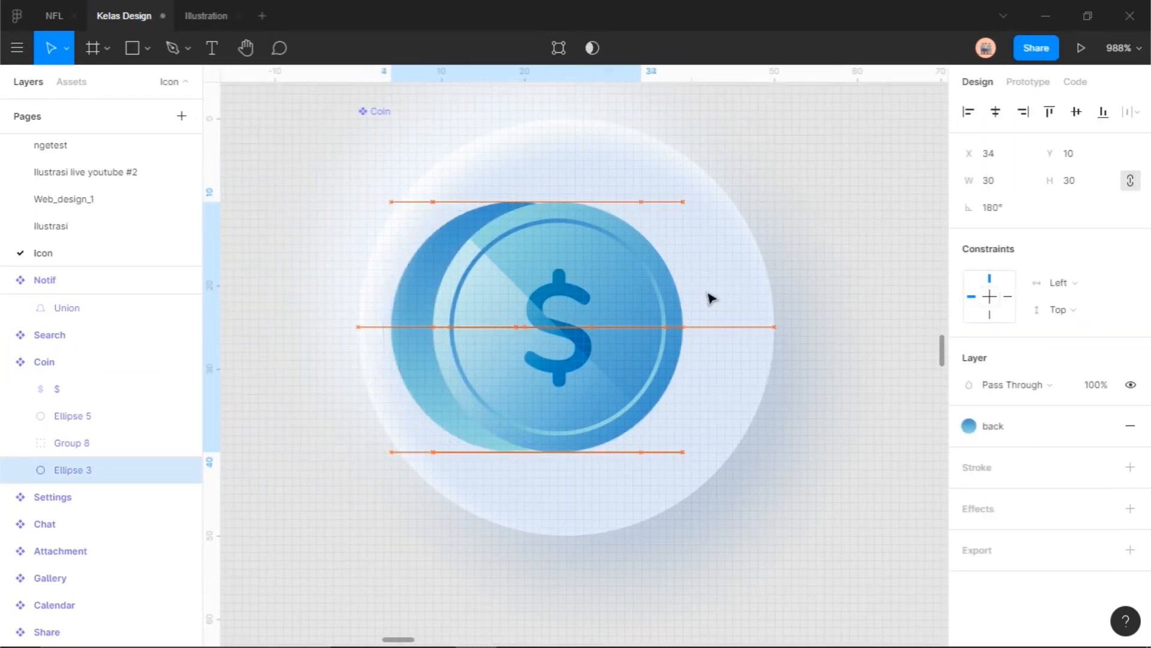
key("Left")
key("Left")
key("Left")
key("Left")
key("Left")
key("Left")
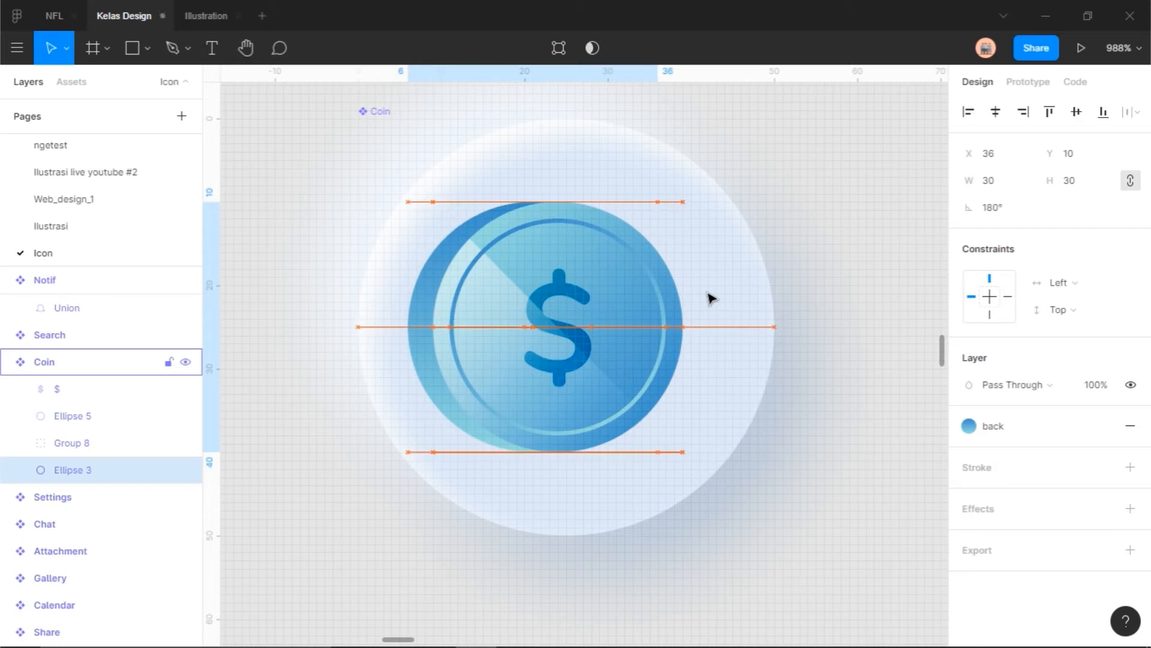
key("shift+Right")
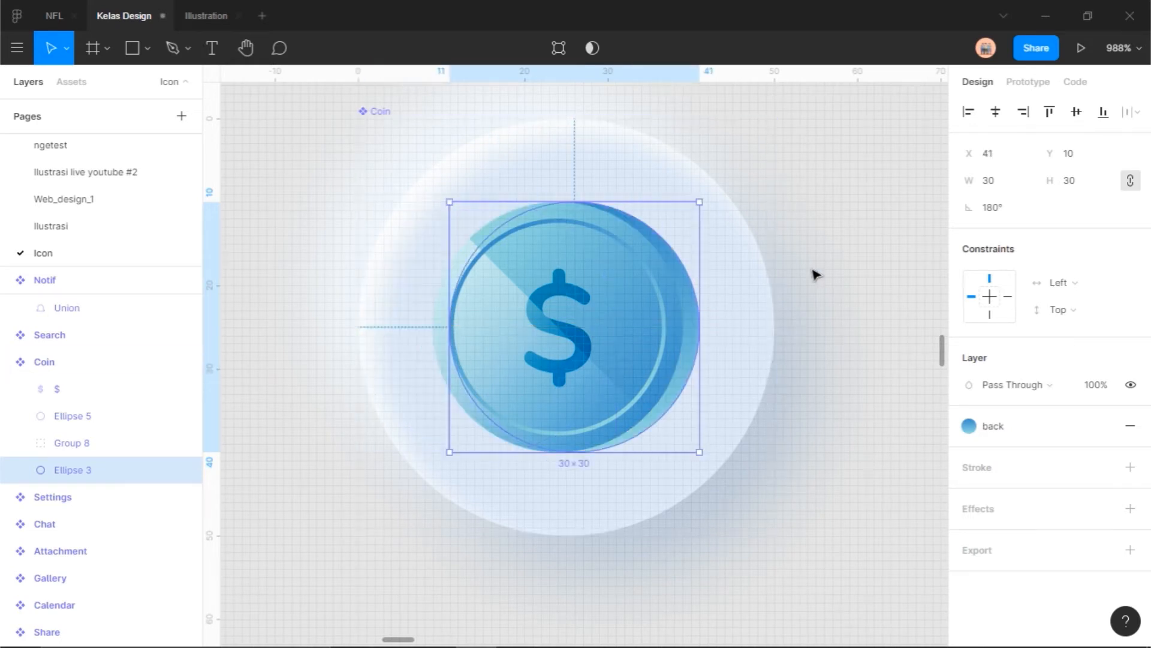
left_click(894, 252)
- Review the icon grid around the Coin, Search and Notif icons and locate the empty Printer frame
scroll(893, 249, "down", 1)
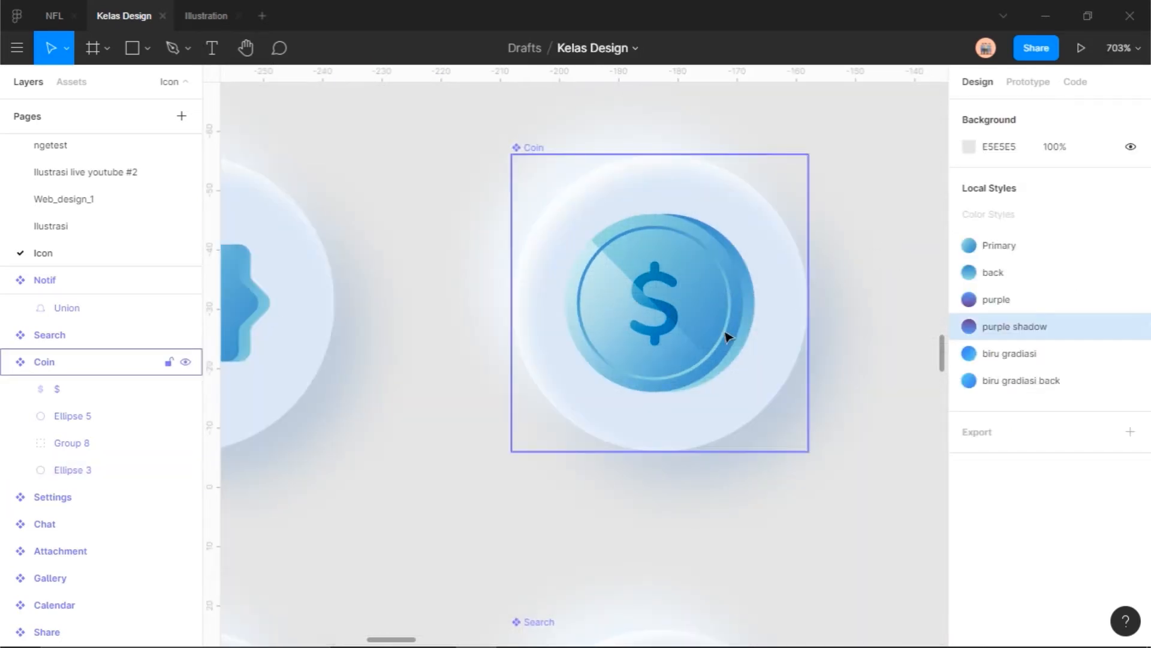
scroll(858, 260, "down", 5)
scroll(862, 267, "down", 2)
left_click_drag(876, 366, 755, 267)
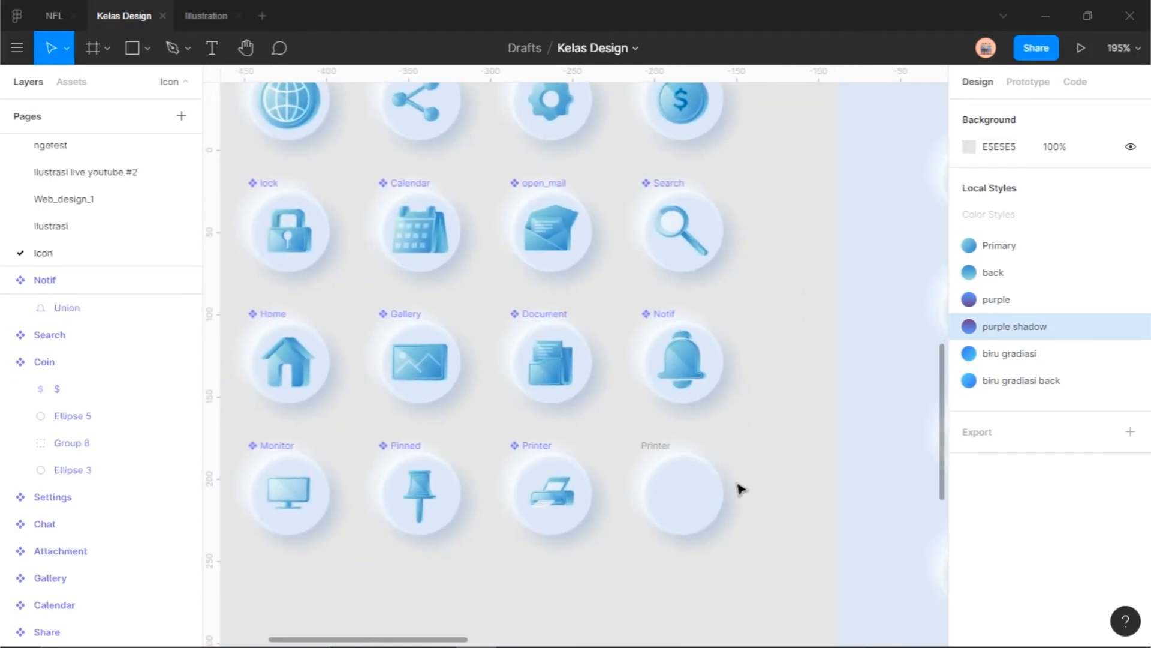
scroll(734, 503, "down", 2)
scroll(732, 531, "up", 2)
scroll(744, 528, "down", 2)
scroll(750, 523, "up", 4)
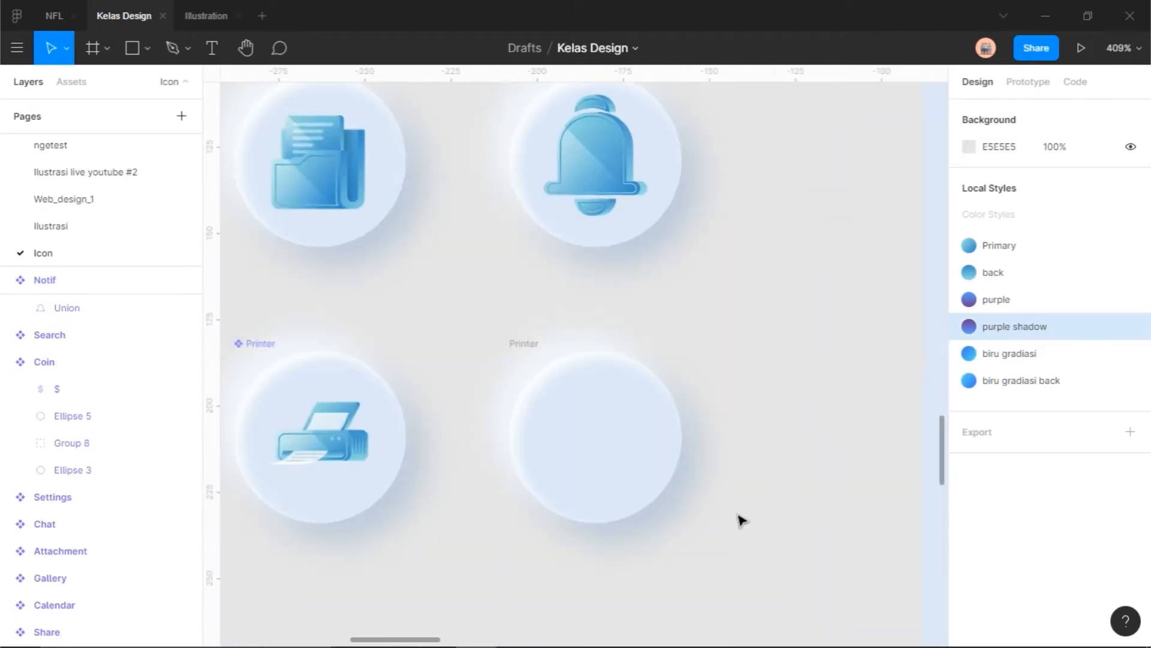
scroll(699, 434, "up", 5)
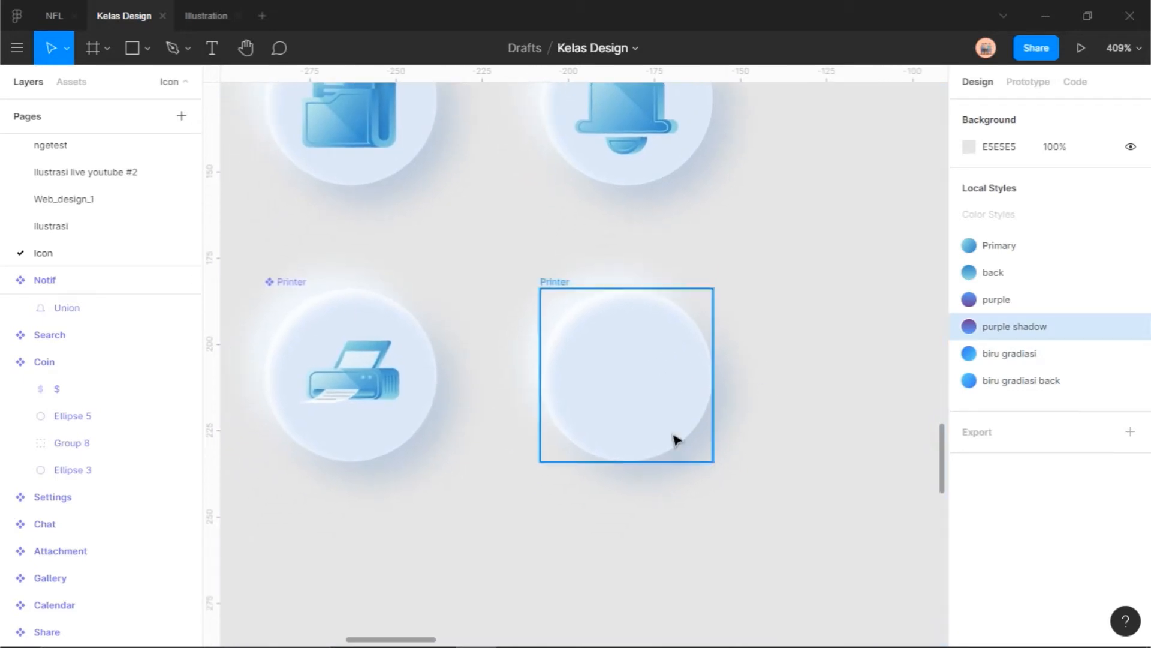
scroll(743, 419, "up", 3)
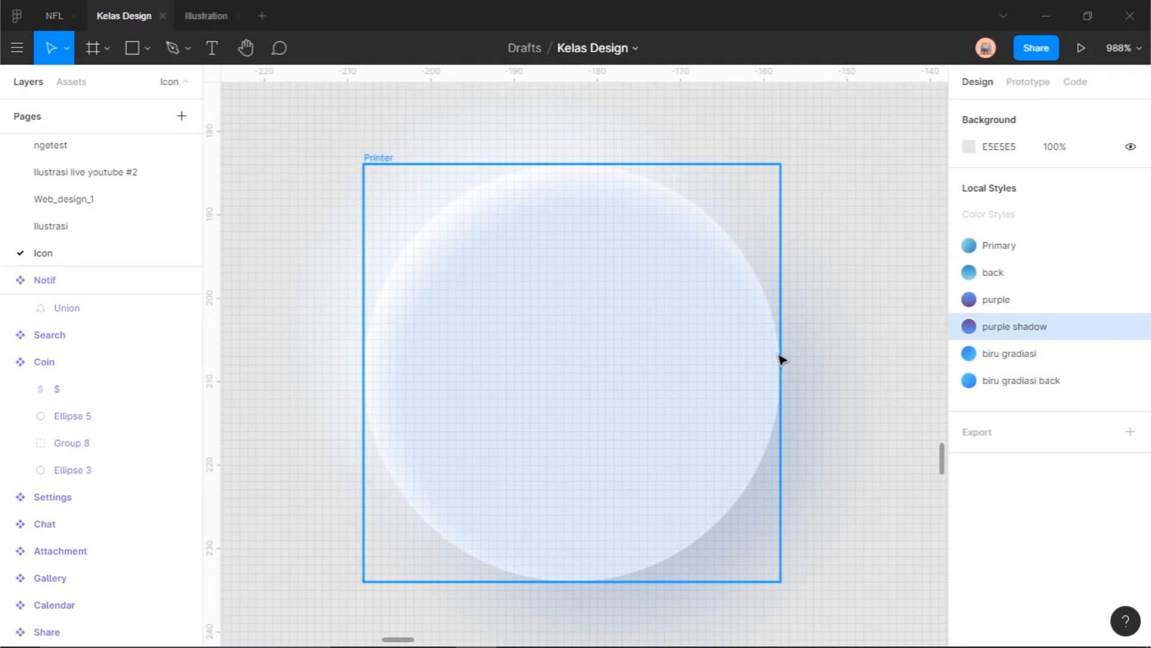
left_click_drag(560, 392, 507, 380)
scroll(702, 390, "down", 6)
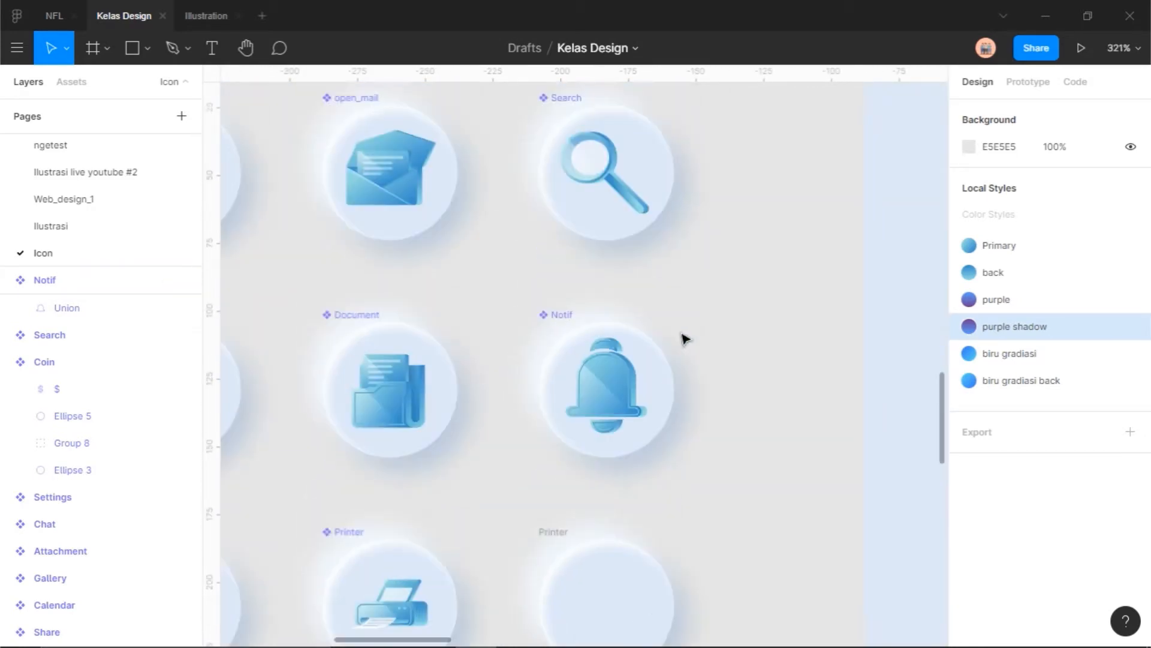
scroll(686, 339, "up", 8)
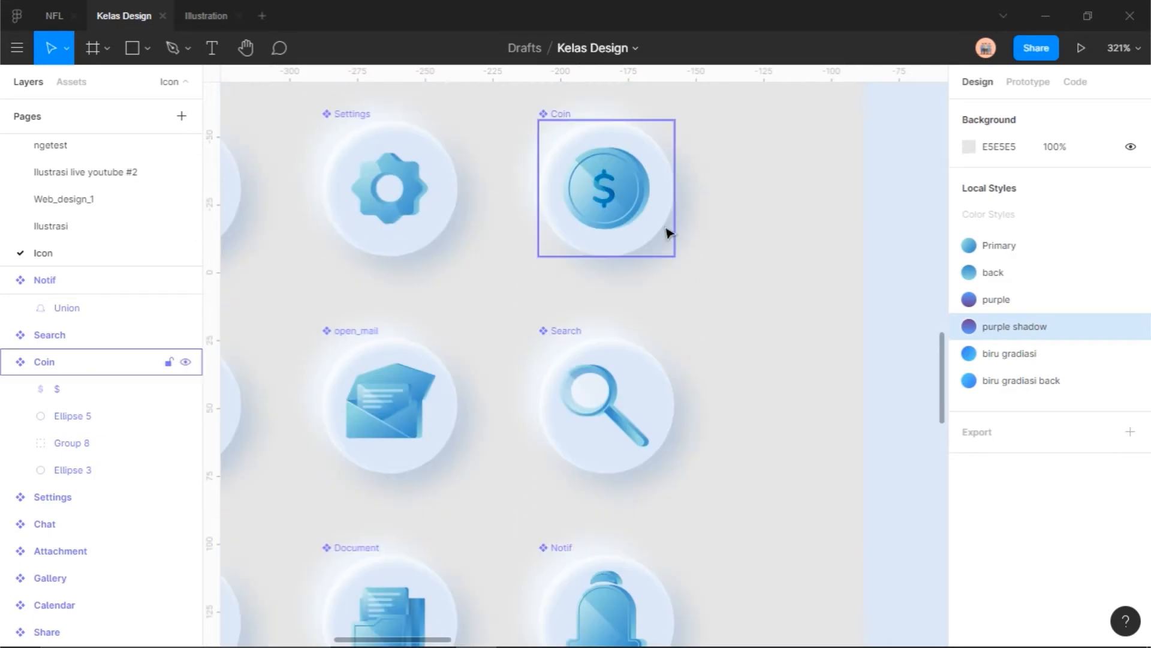
scroll(707, 312, "down", 15)
scroll(624, 365, "up", 5)
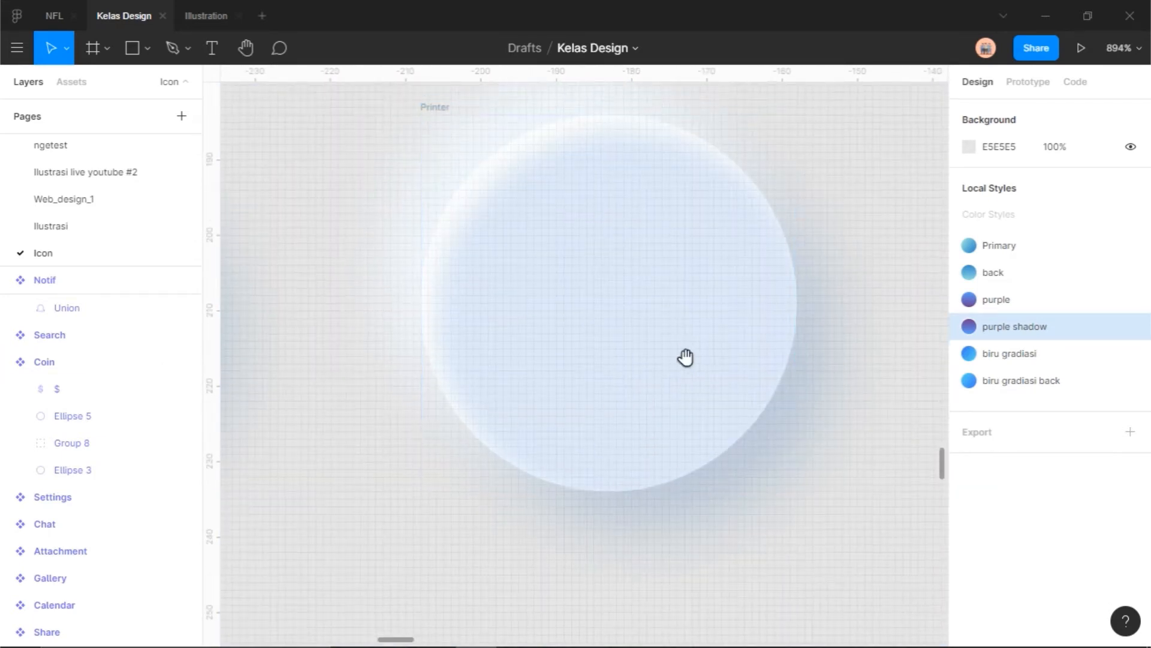
- Draw a circle about 27 × 27 inside the empty Printer frame and place it at X 12, Y 11
left_click_drag(685, 357, 681, 381)
key("o")
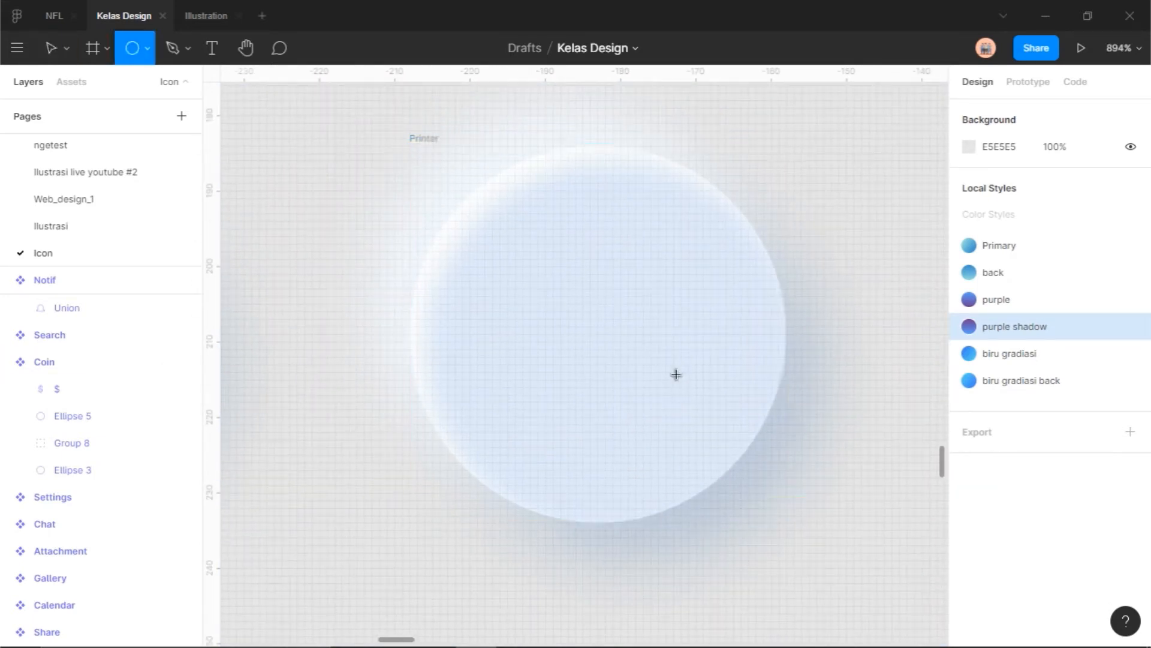
scroll(661, 340, "up", 3)
scroll(530, 295, "down", 2)
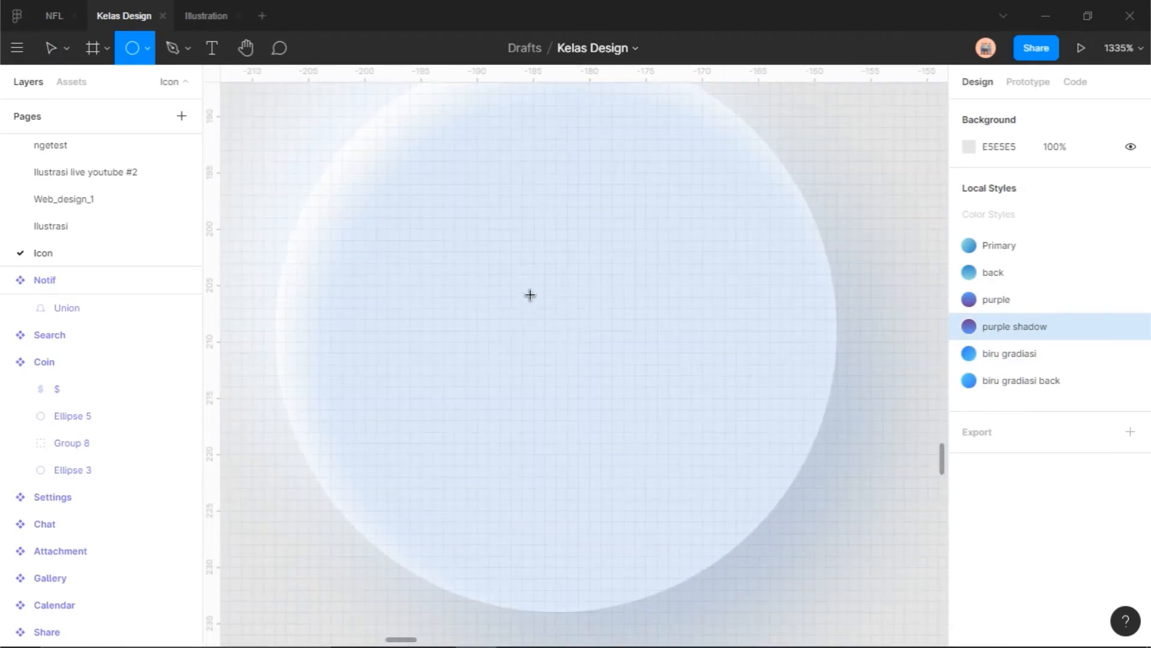
scroll(480, 252, "down", 1)
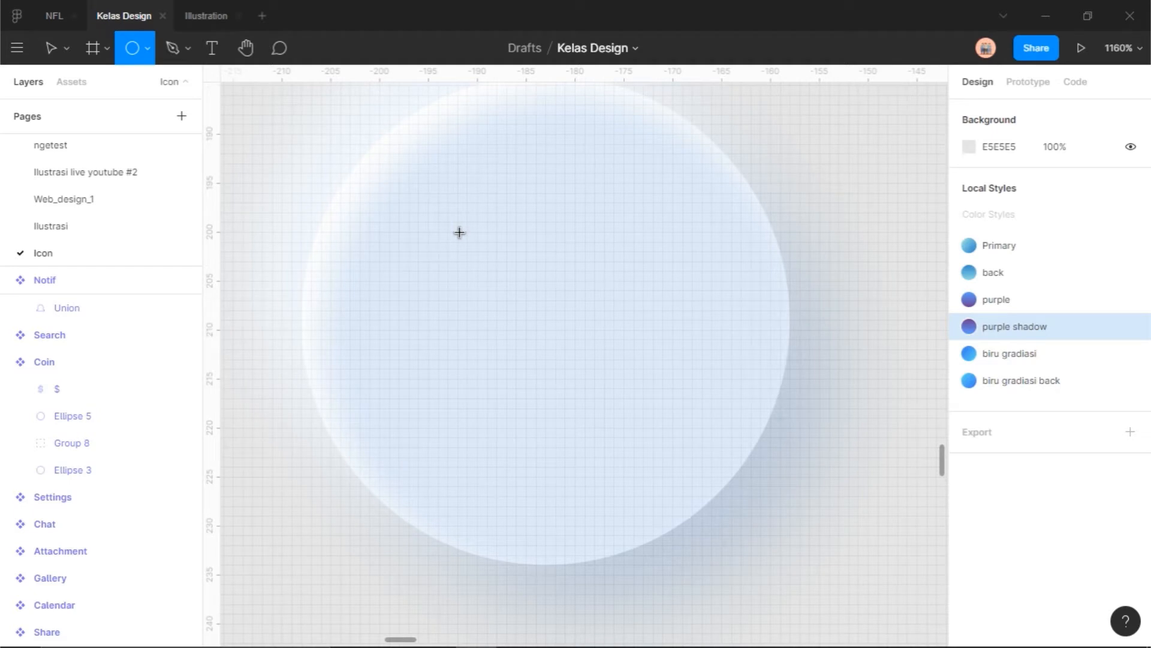
mouse_move(437, 197)
left_mouse_down()
mouse_move(547, 352)
mouse_move(660, 459)
left_mouse_up()
left_click_drag(593, 367, 568, 358)
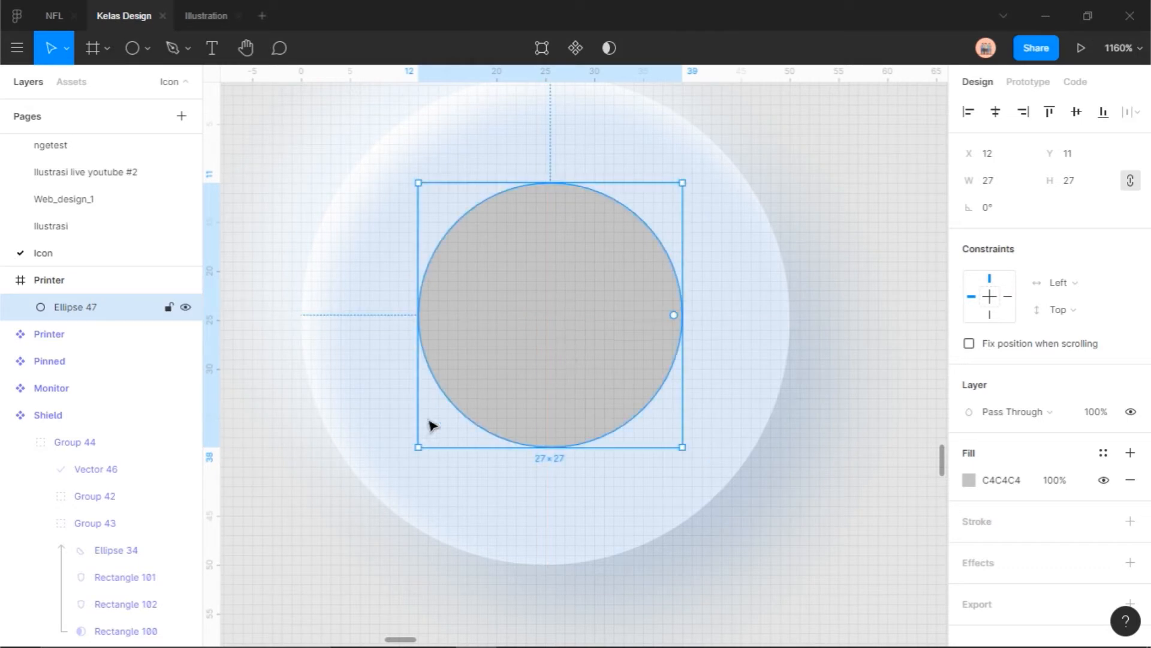
- Enlarge the grey circle to 28 × 28 and center it in the frame at X 11, Y 11
left_click_drag(419, 445, 412, 450)
left_click_drag(519, 362, 516, 362)
left_click(835, 231)
scroll(835, 231, "up", 3)
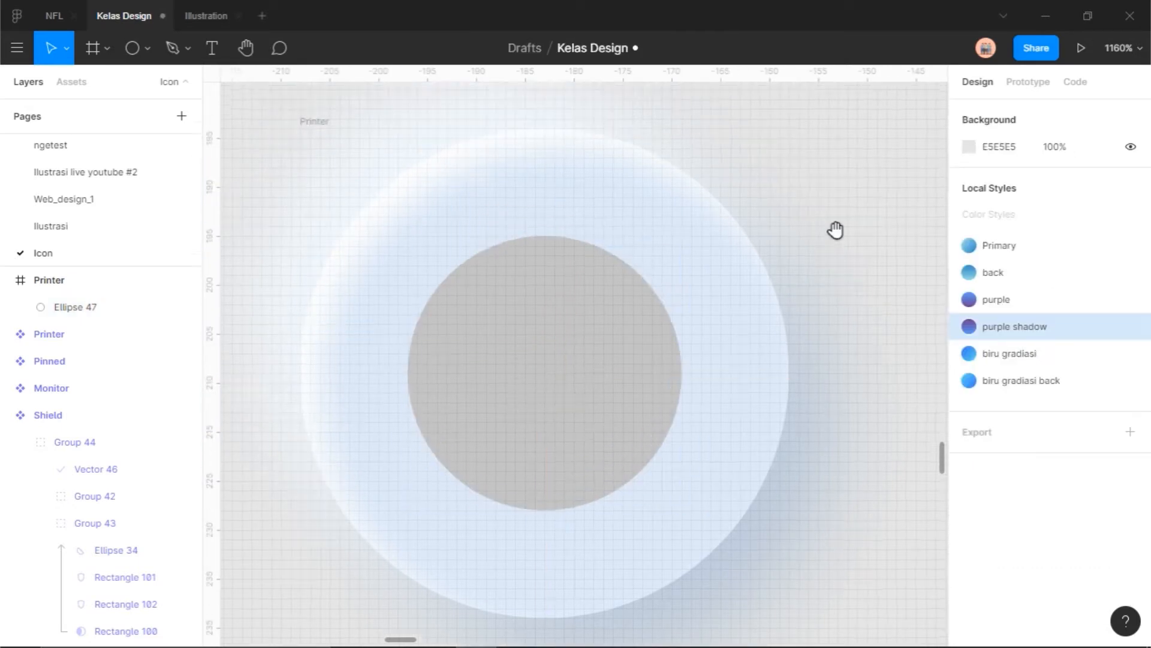
- Apply the Primary color style to the circle's fill
left_click(552, 358)
left_click(1105, 457)
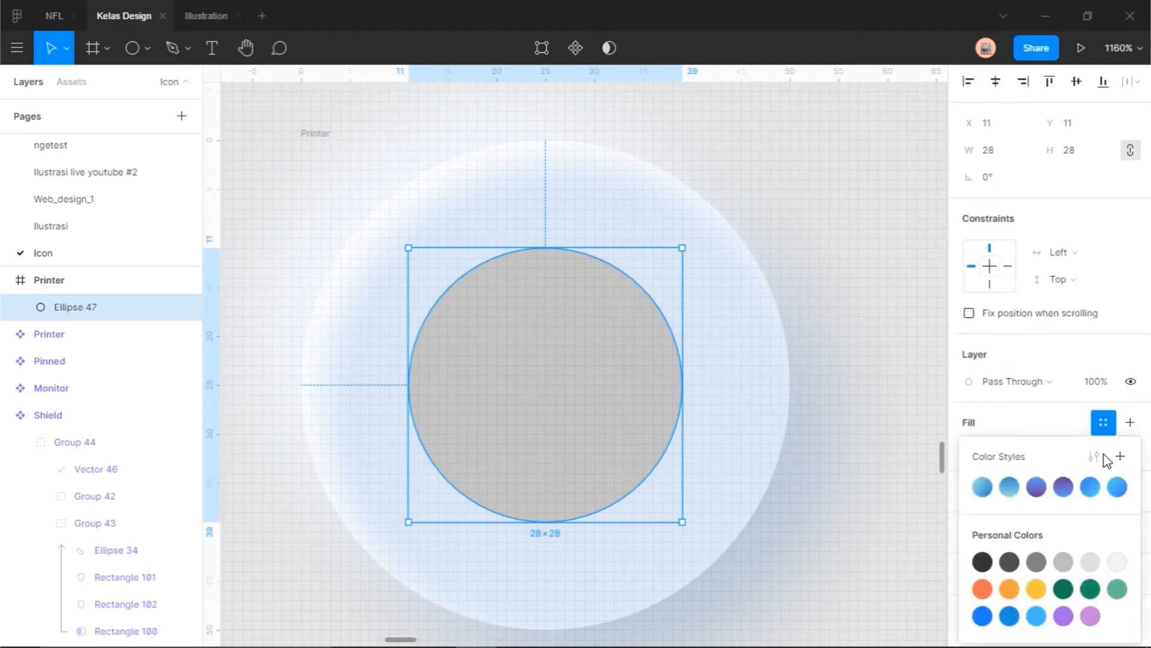
left_click(984, 490)
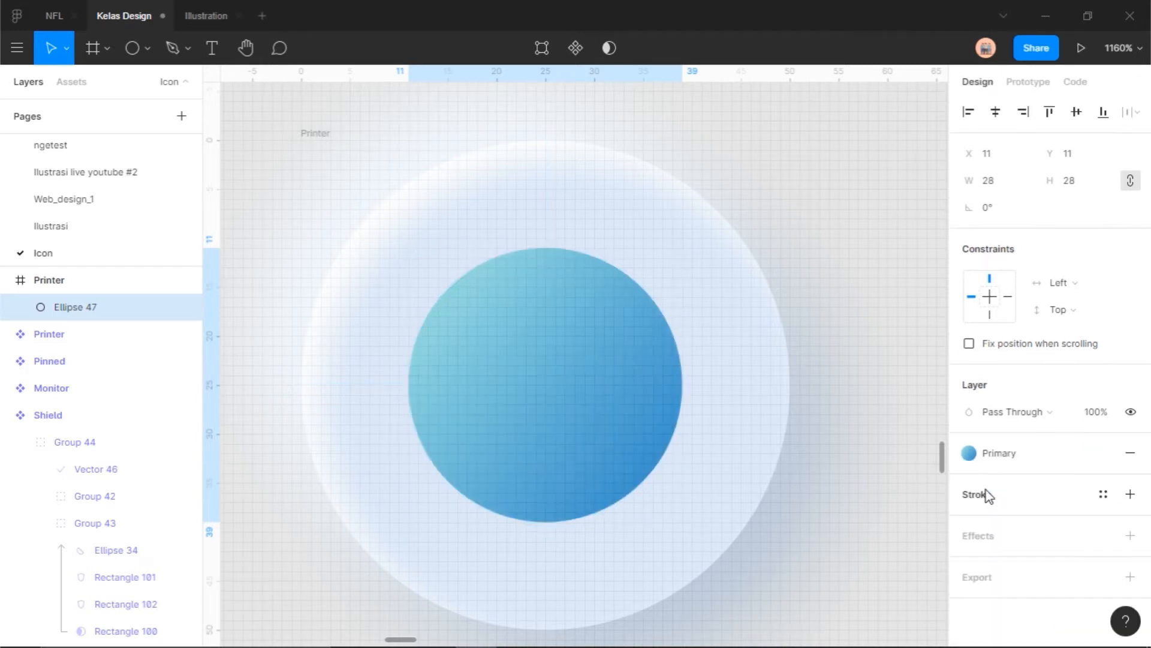
- Duplicate the gradient circle in place inside the Printer frame
left_click(861, 292)
left_click(555, 408)
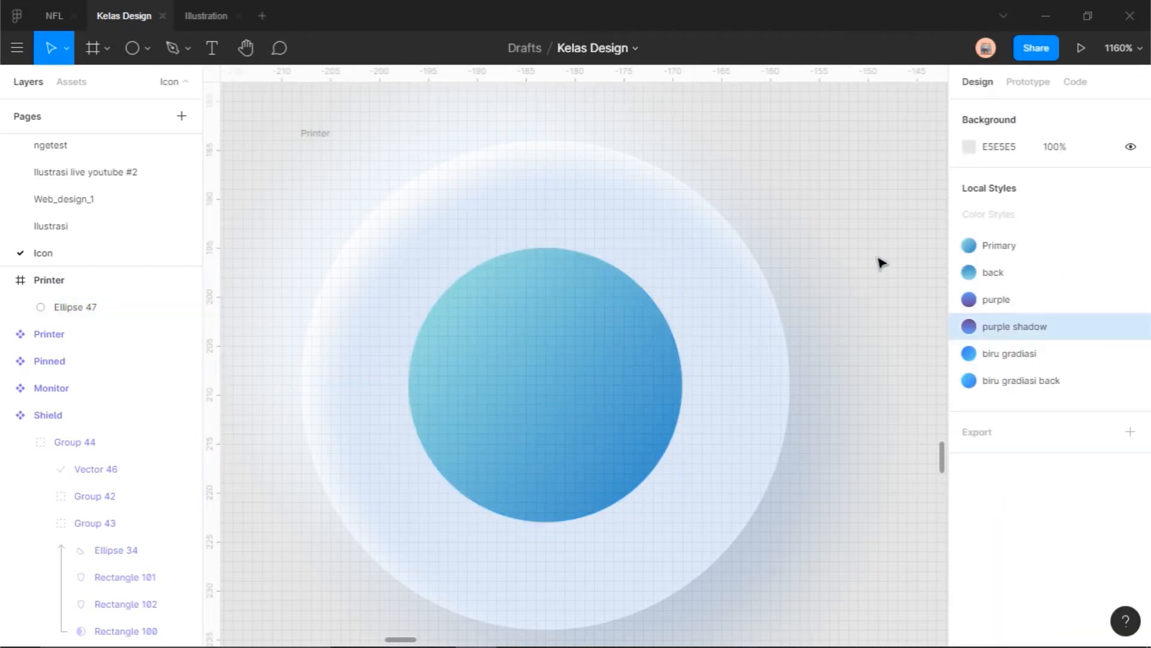
left_click(861, 226)
left_click(587, 372)
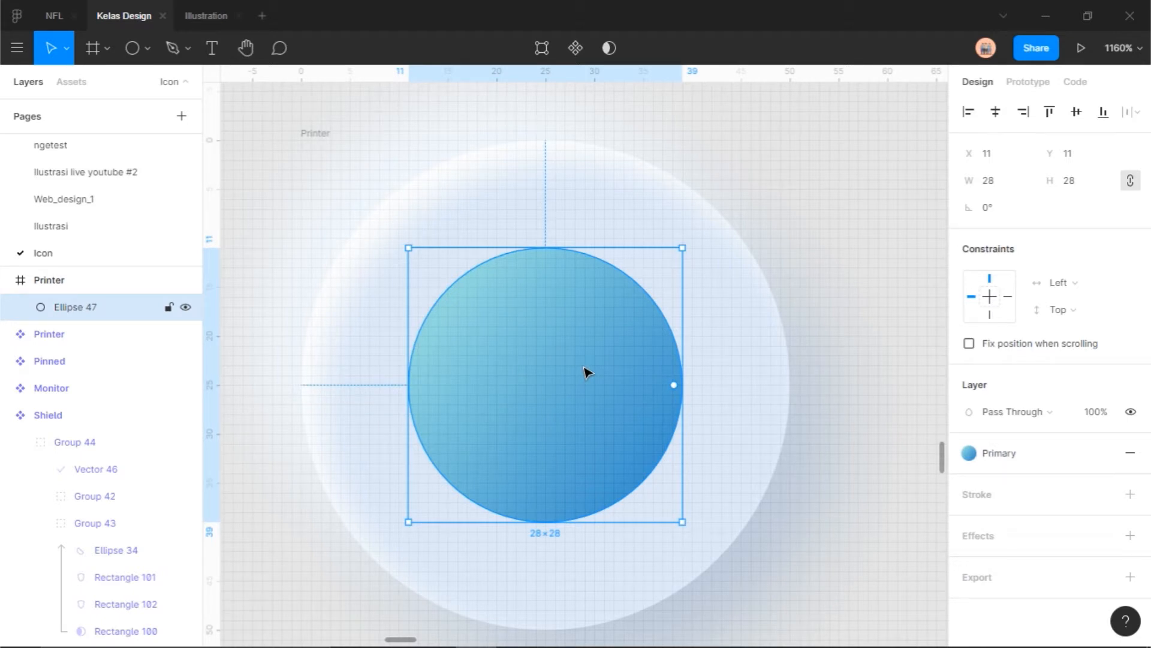
key("ctrl+d")
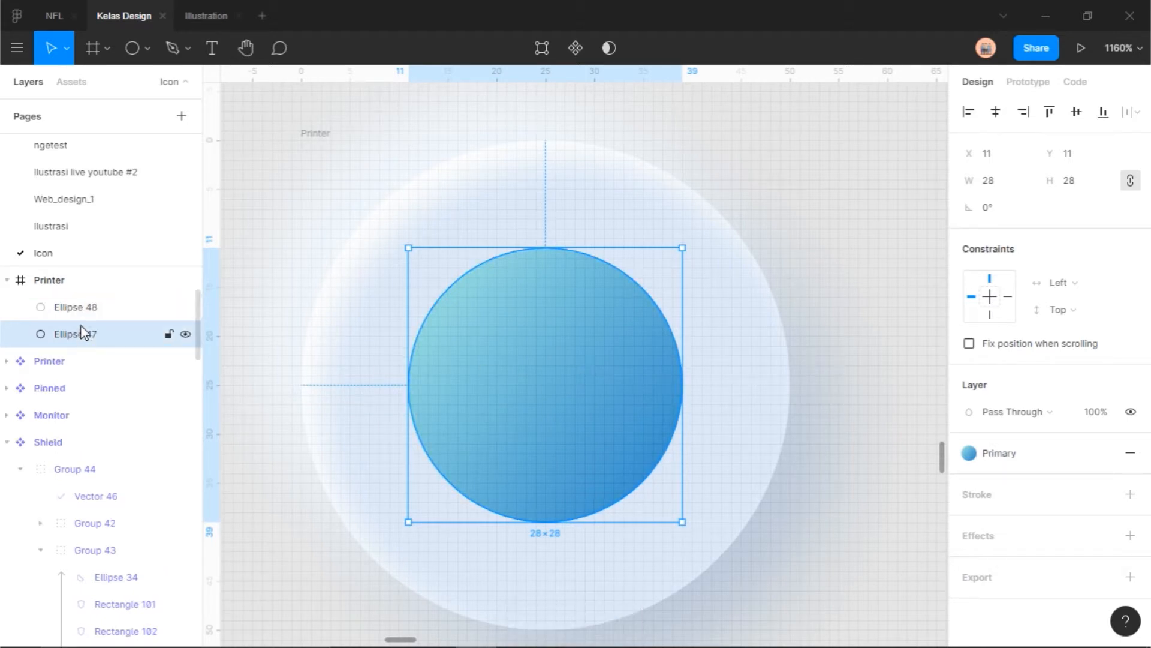
- Compare the two stacked circle layers, Ellipse 48 and Ellipse 47, in the Printer frame
left_click(88, 335)
left_click(86, 312)
left_click(88, 333)
left_click(88, 315)
left_click(93, 340)
left_click(829, 234)
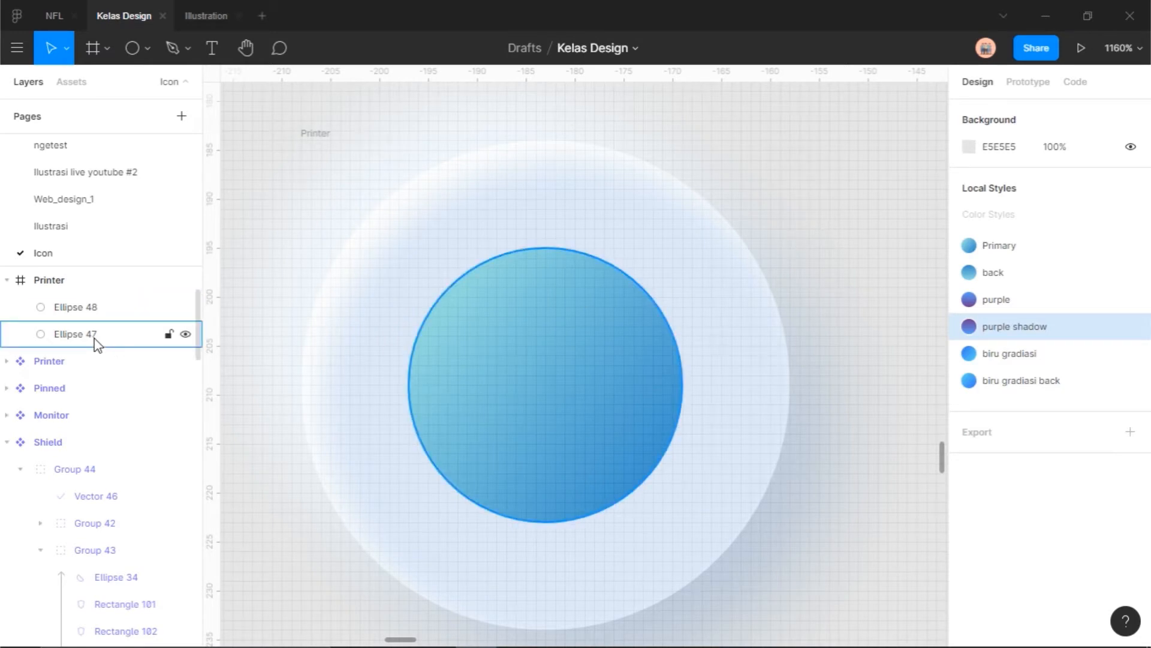
left_click(83, 313)
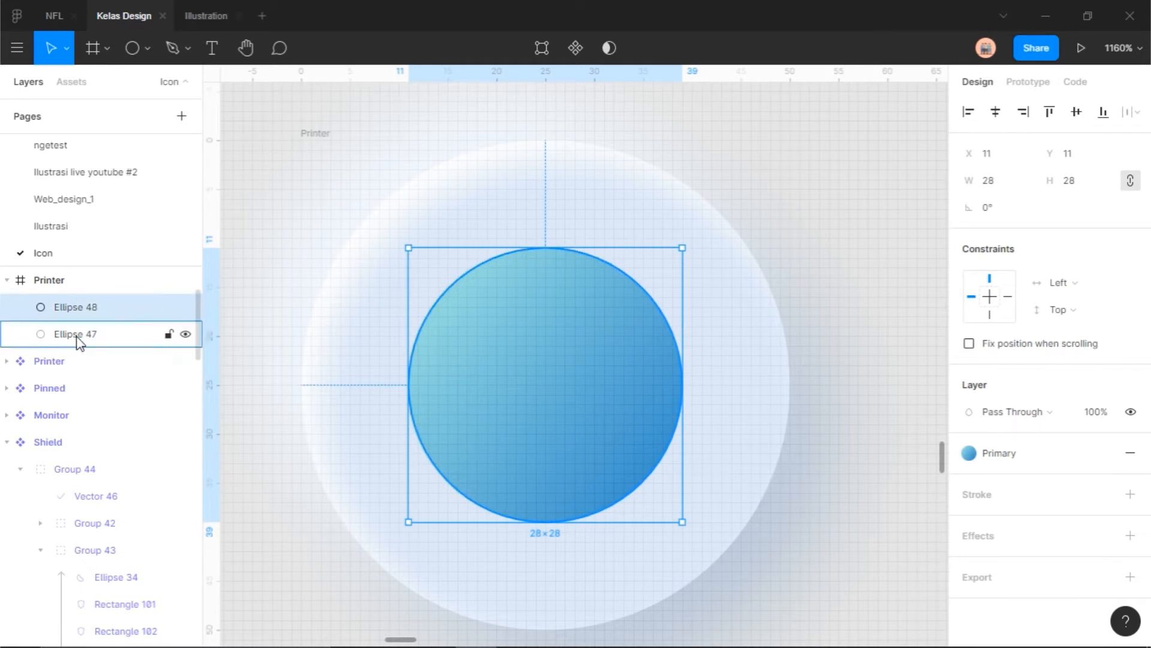
left_click(78, 337)
left_click(80, 315)
left_click(80, 339)
left_click(80, 310)
- Shift the rear circle, Ellipse 47, horizontally to X 13 behind the front circle
left_click(80, 340)
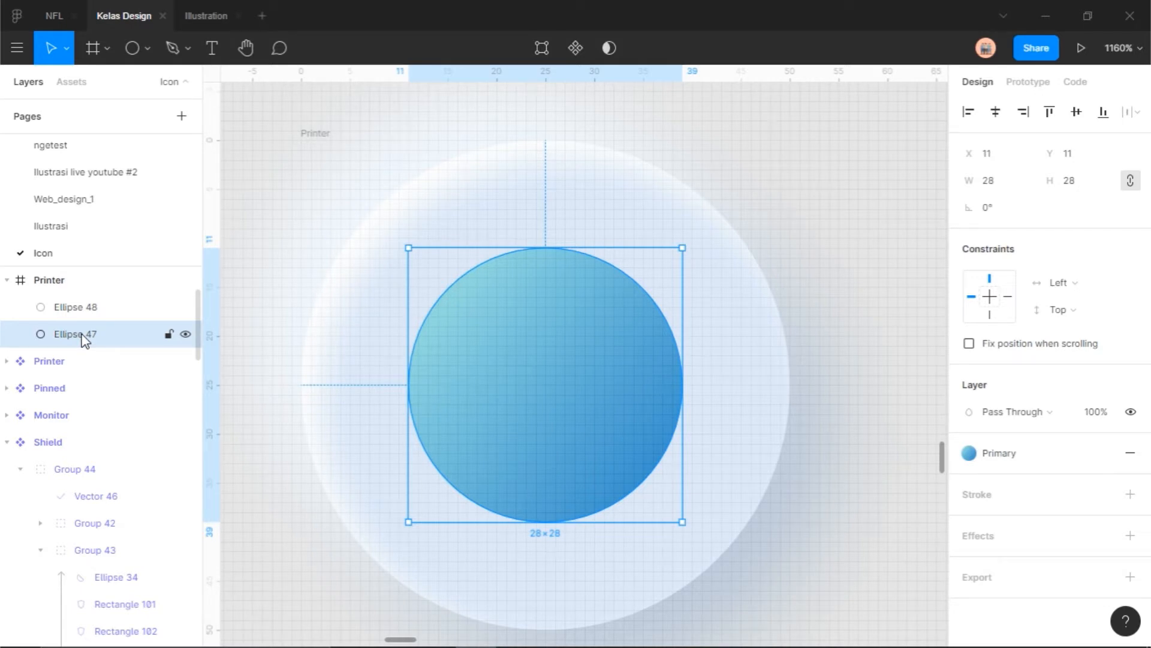
key("Right")
key("Right")
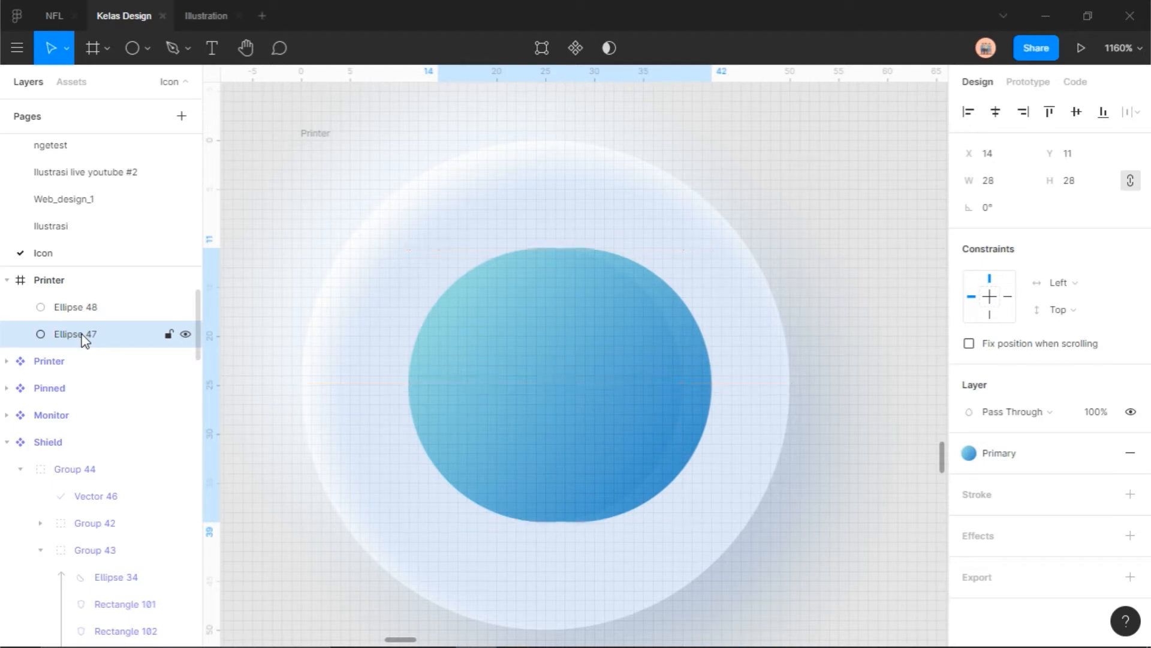
scroll(834, 439, "up", 3)
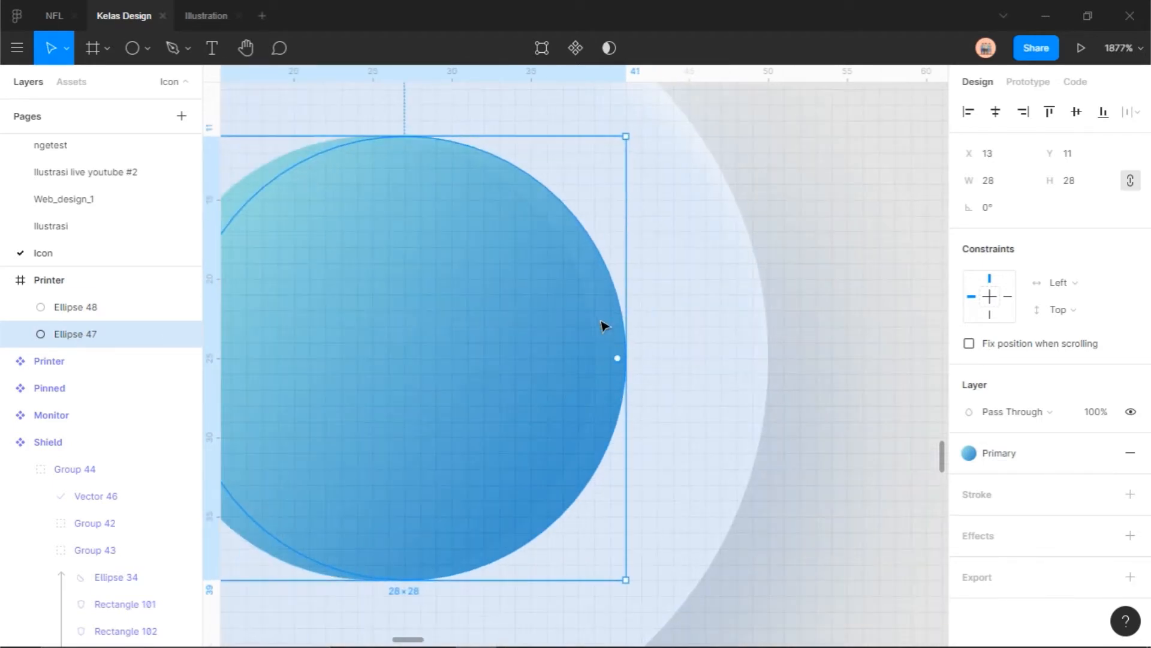
scroll(617, 337, "down", 2)
scroll(593, 293, "up", 1)
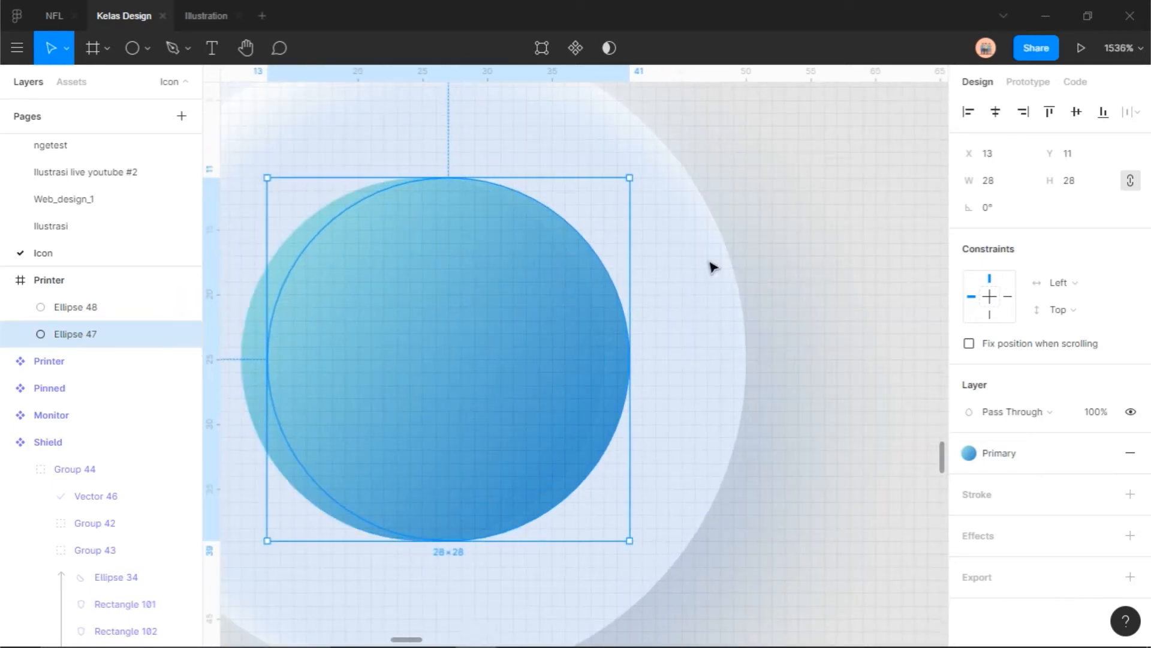
- Apply the back color style to the rear circle, Ellipse 47
left_click(763, 280)
left_click(635, 350)
scroll(818, 244, "down", 3)
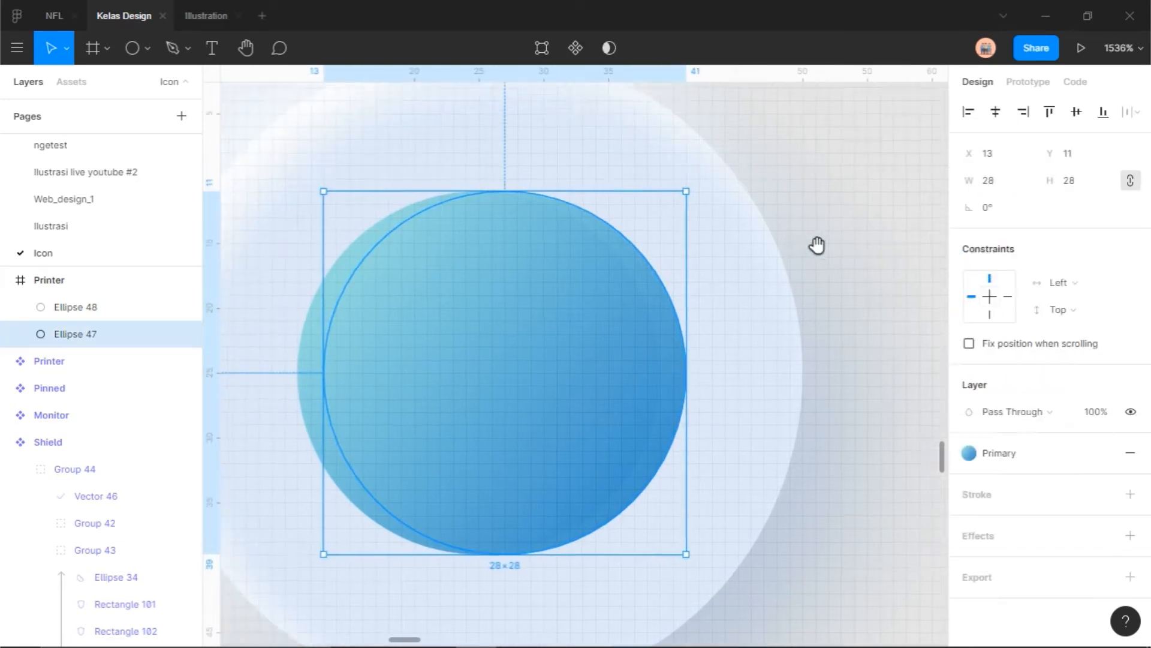
left_click(980, 460)
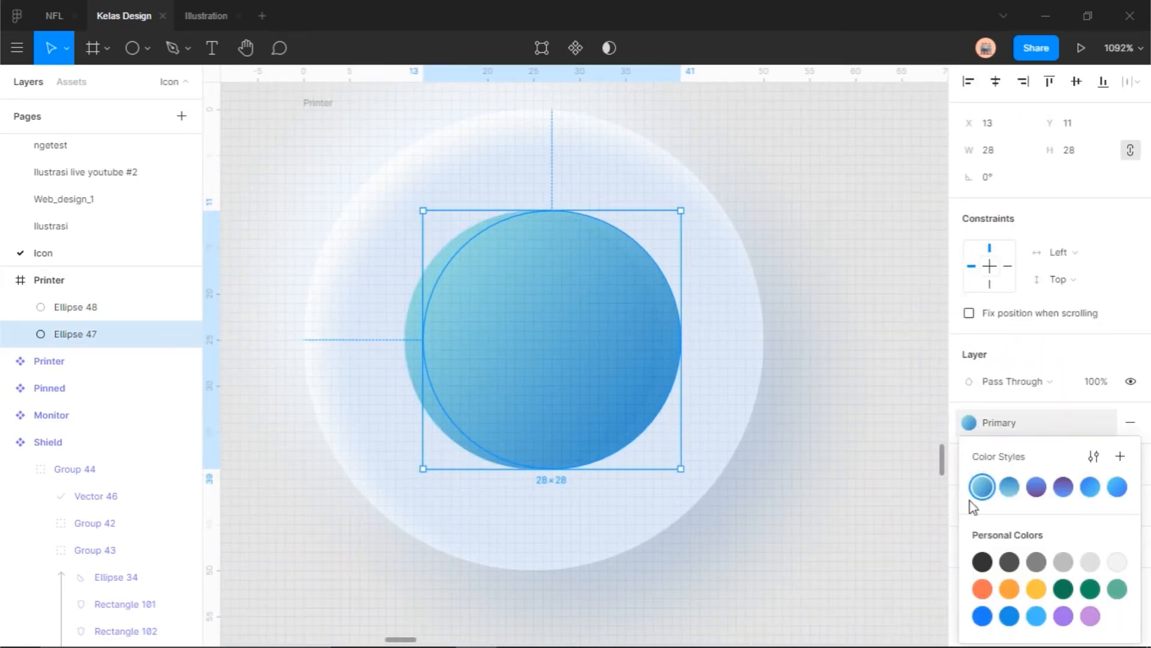
left_click(1009, 484)
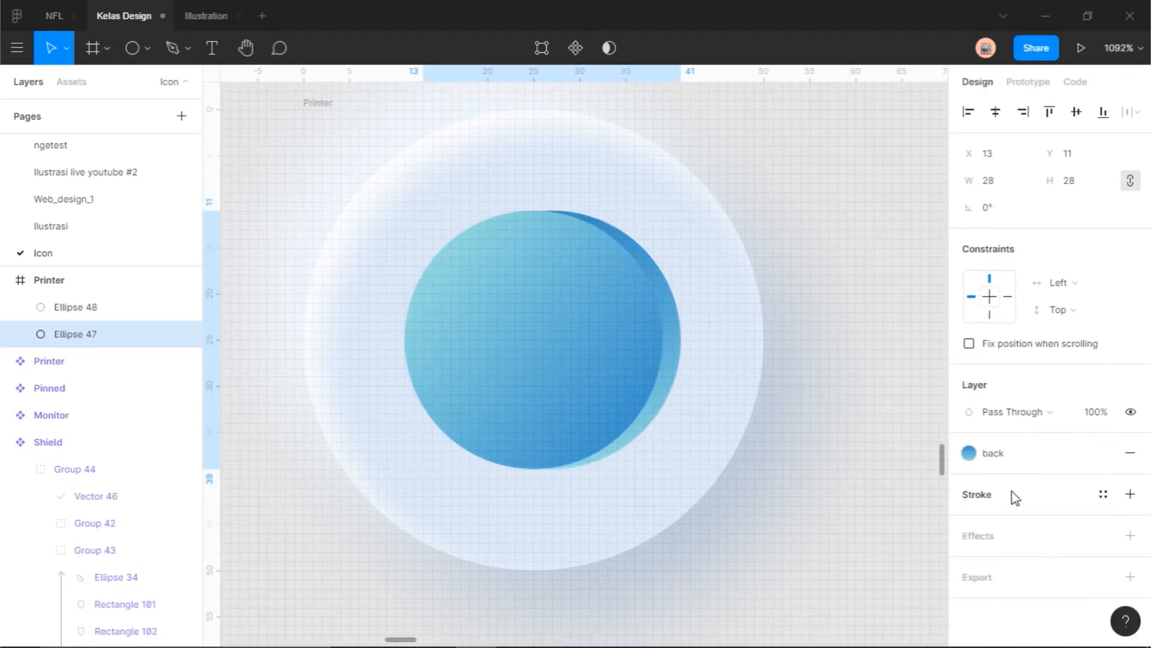
left_click(838, 308)
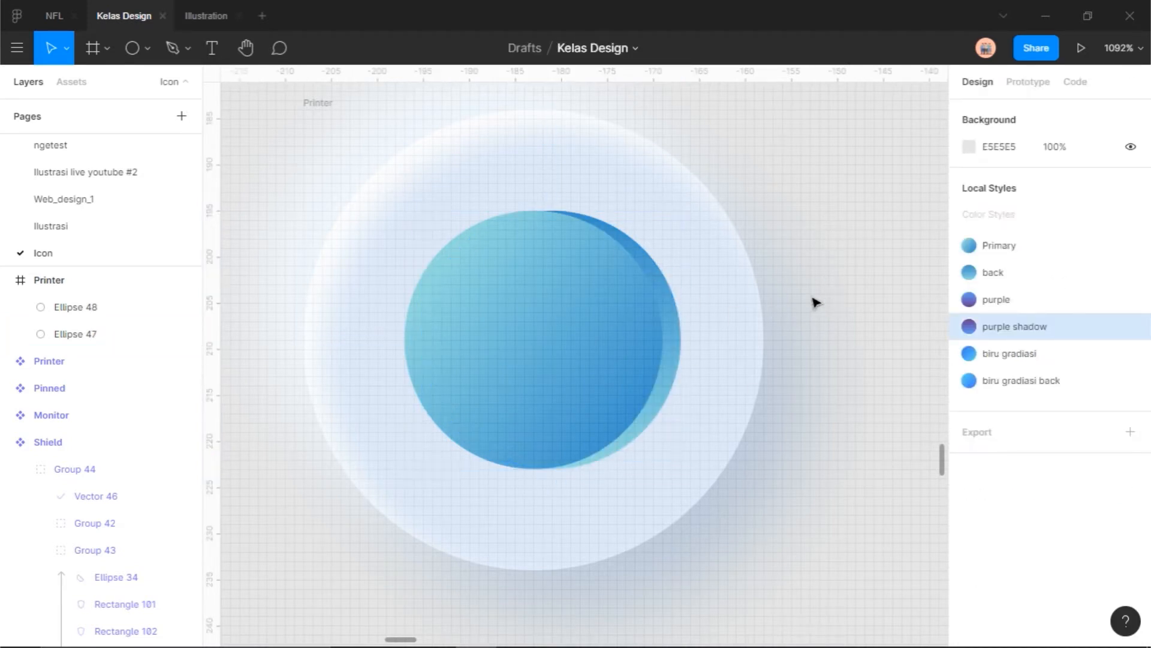
- Move both circles together one unit left, placing the front circle at X 10
left_click(574, 311)
left_click(824, 244)
scroll(804, 321, "up", 1)
scroll(818, 326, "down", 1)
left_click_drag(715, 320, 581, 414)
left_click(819, 380)
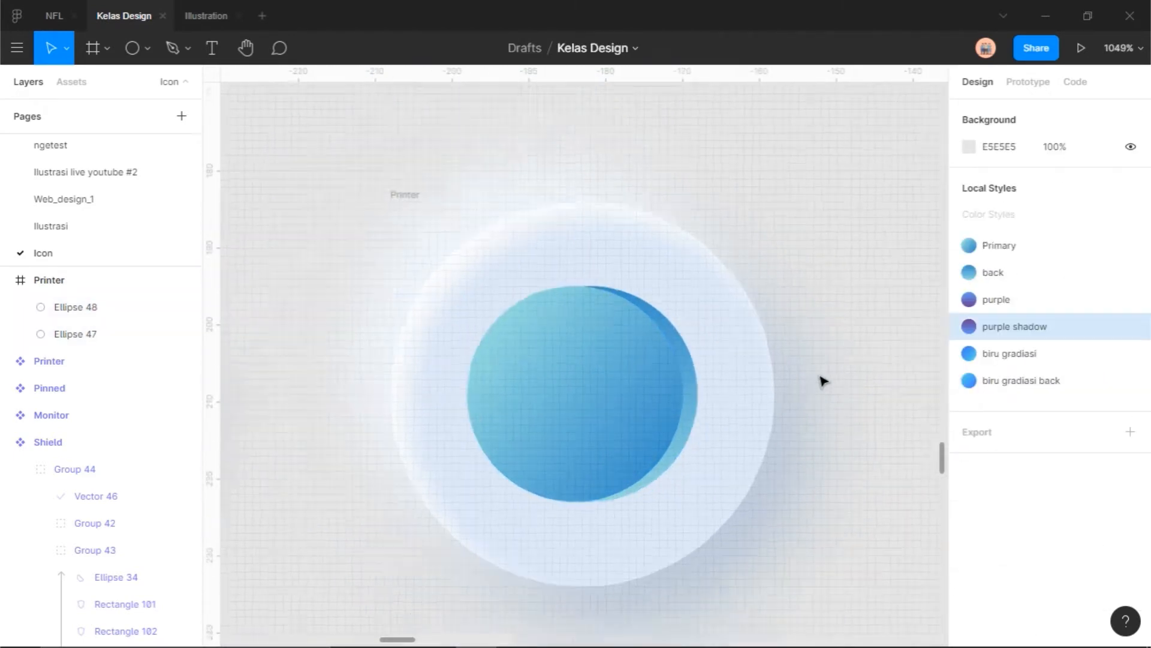
- Examine how the Notif bell icon is built, especially the inset outline stroke on its body
scroll(820, 381, "down", 5)
scroll(820, 420, "up", 2)
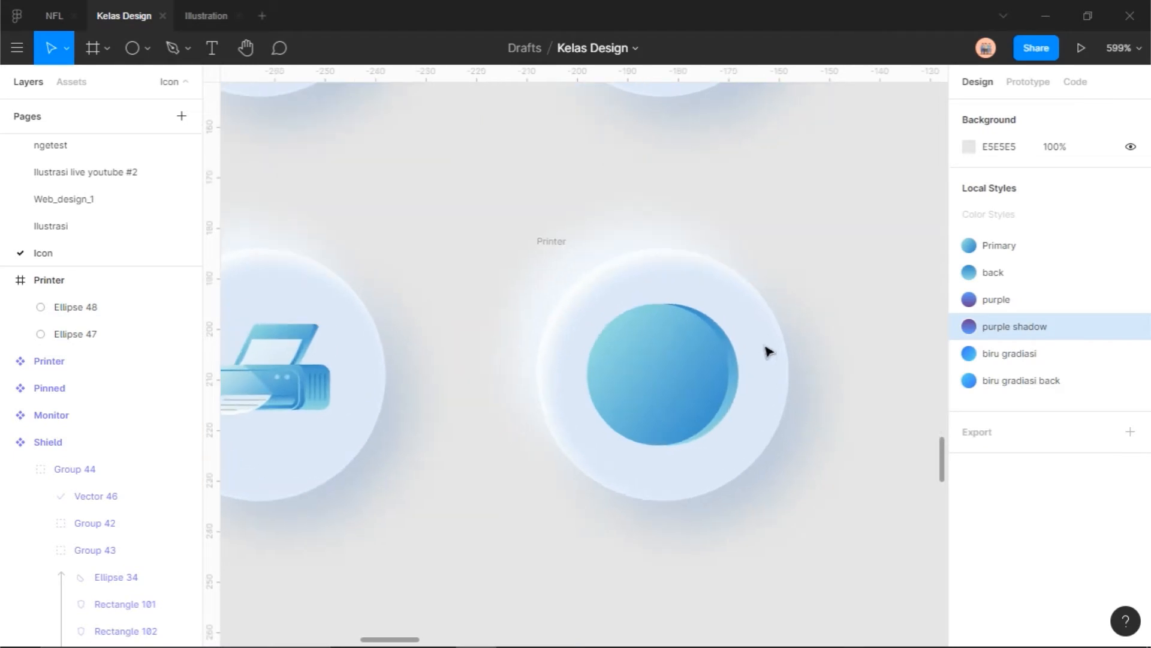
scroll(808, 362, "up", 3)
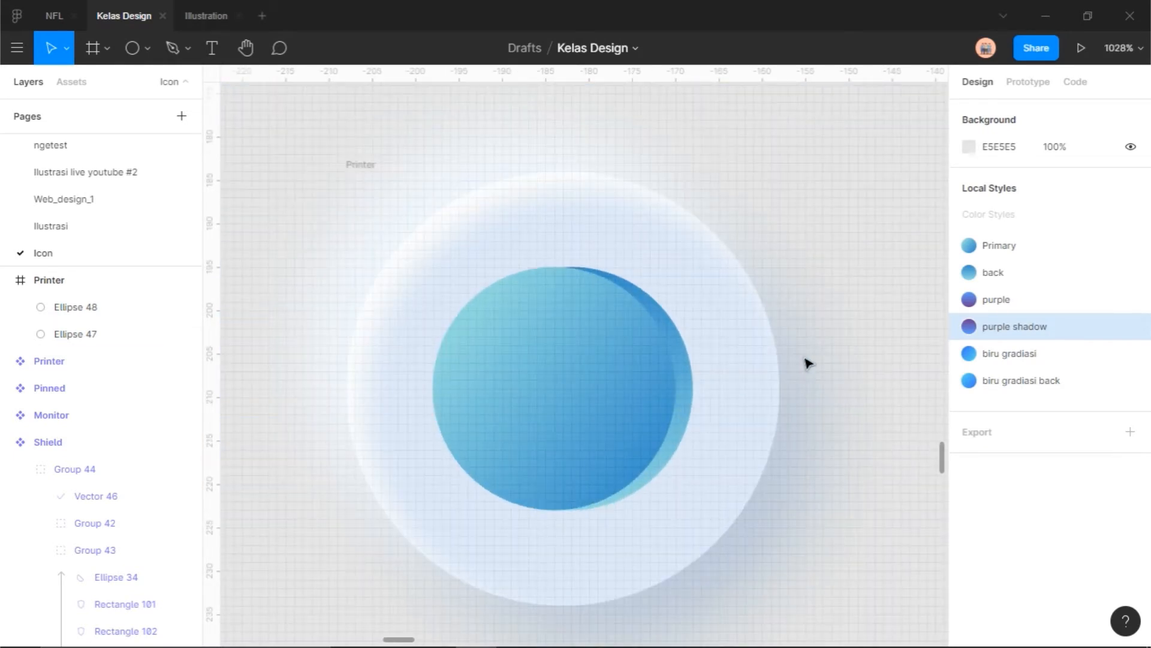
scroll(808, 363, "down", 8)
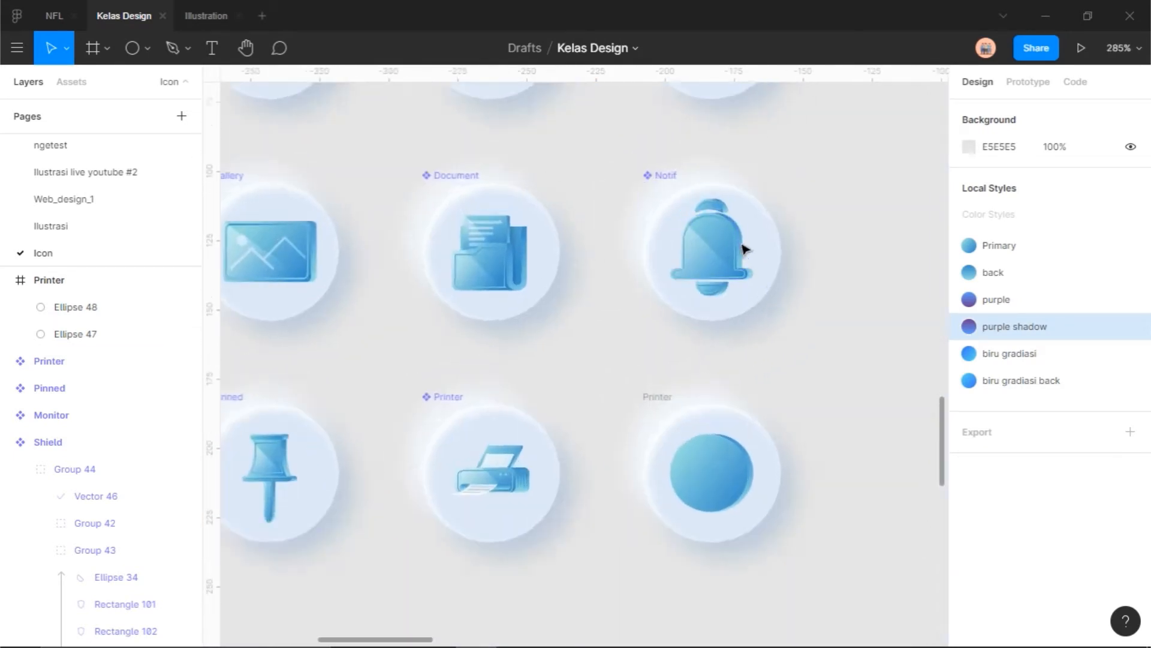
scroll(748, 258, "up", 10)
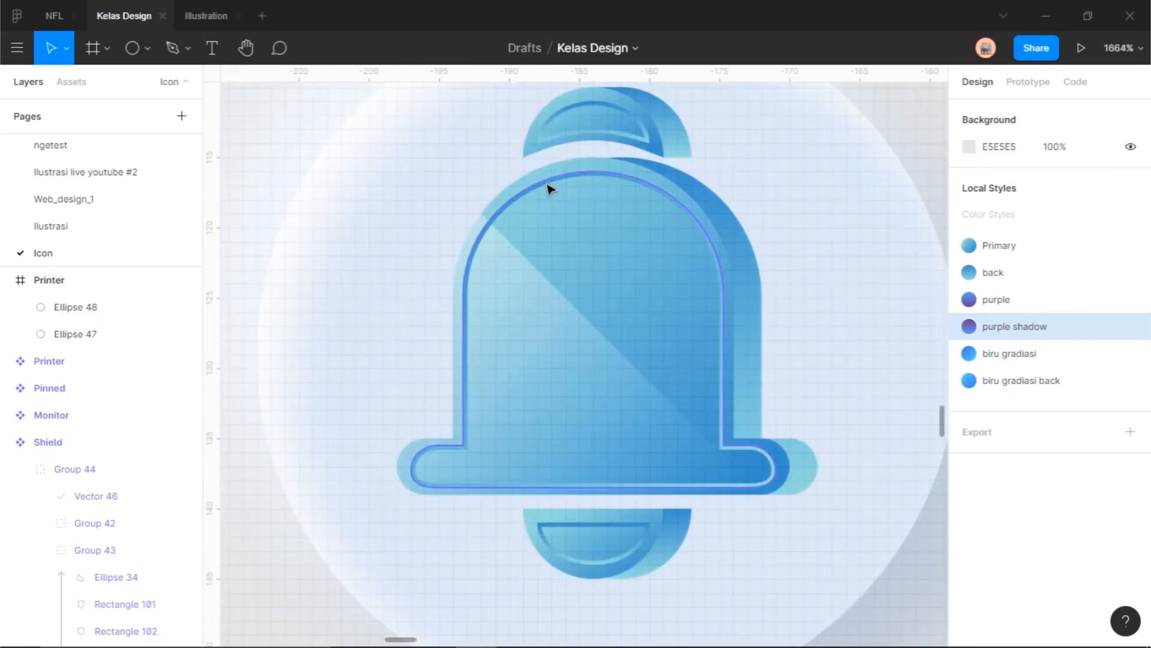
double_click(484, 221)
scroll(485, 204, "up", 3)
scroll(462, 372, "down", 3)
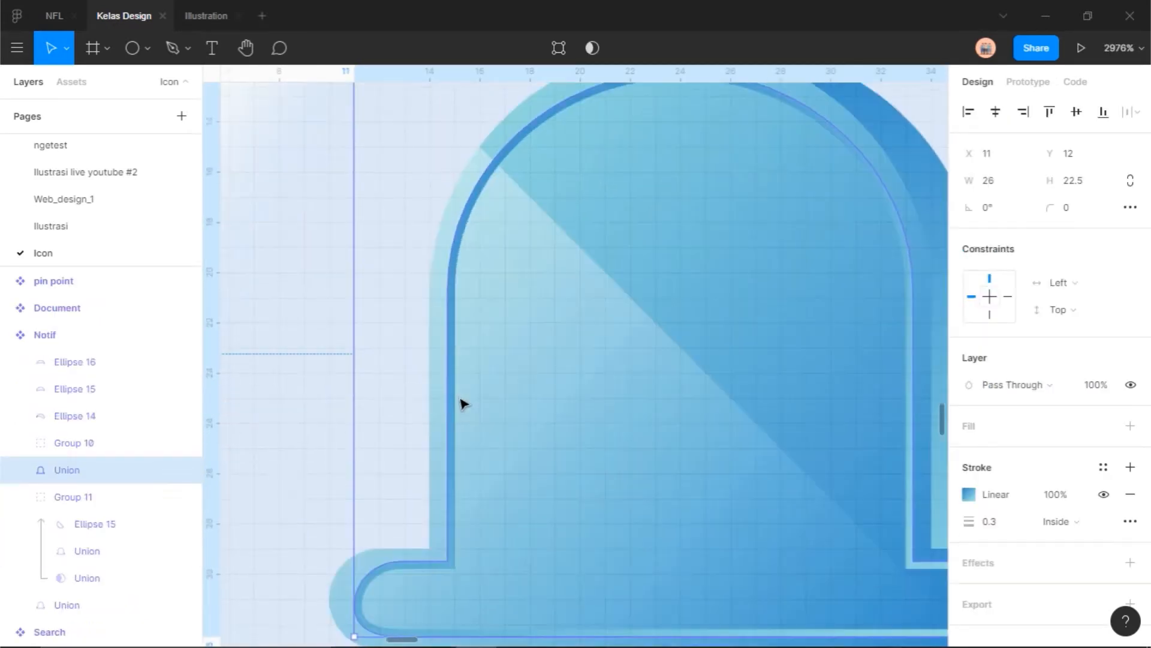
scroll(566, 521, "right", 1)
scroll(635, 501, "right", 3)
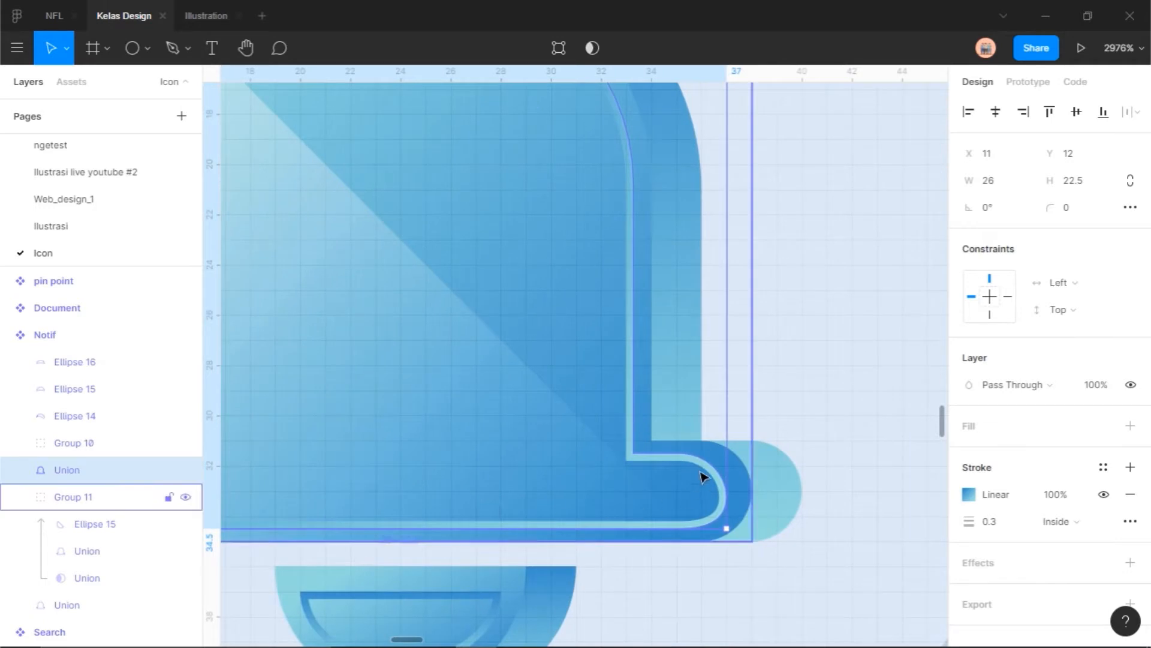
left_click(833, 318)
scroll(831, 319, "down", 5)
left_click(673, 180)
left_click(843, 215)
scroll(843, 215, "up", 1)
left_click(531, 208)
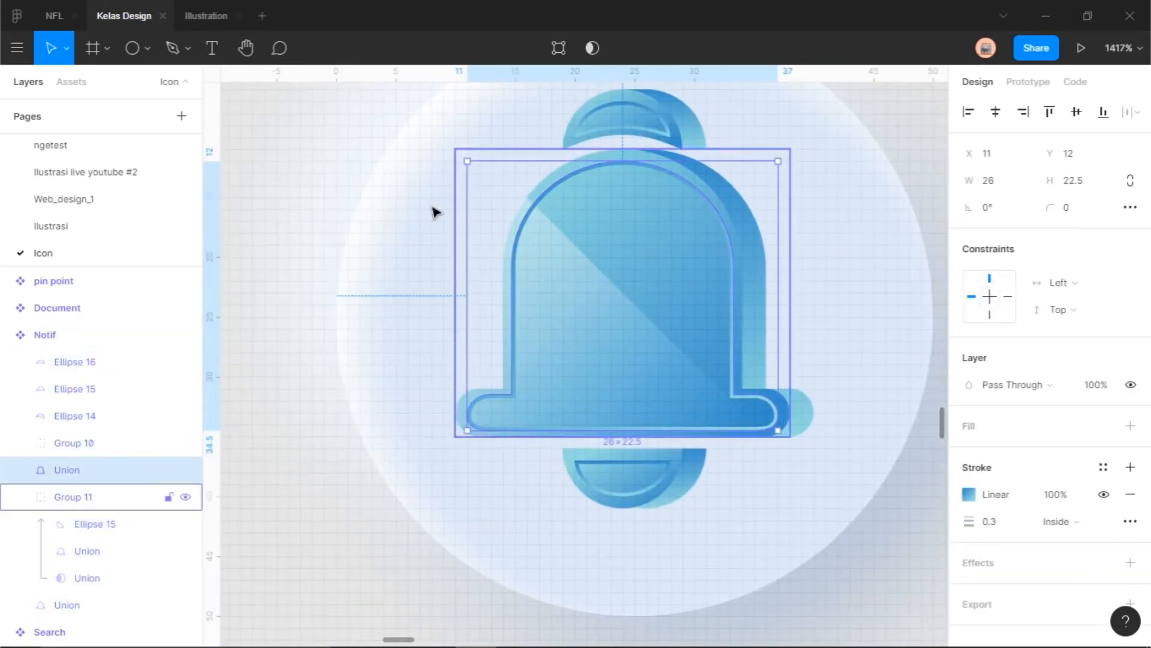
left_click(325, 227)
- Duplicate the front circle and shrink the copy to 24 × 24, centered on it at X 12, Y 13
scroll(350, 240, "down", 8)
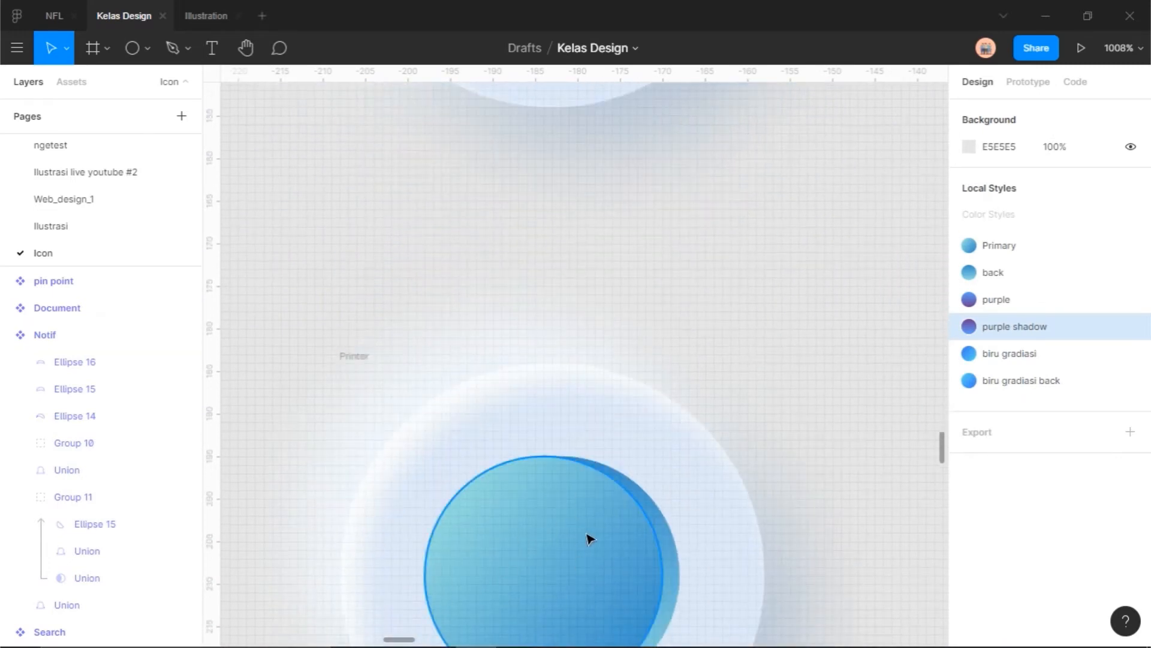
scroll(792, 342, "down", 2)
left_click(608, 376)
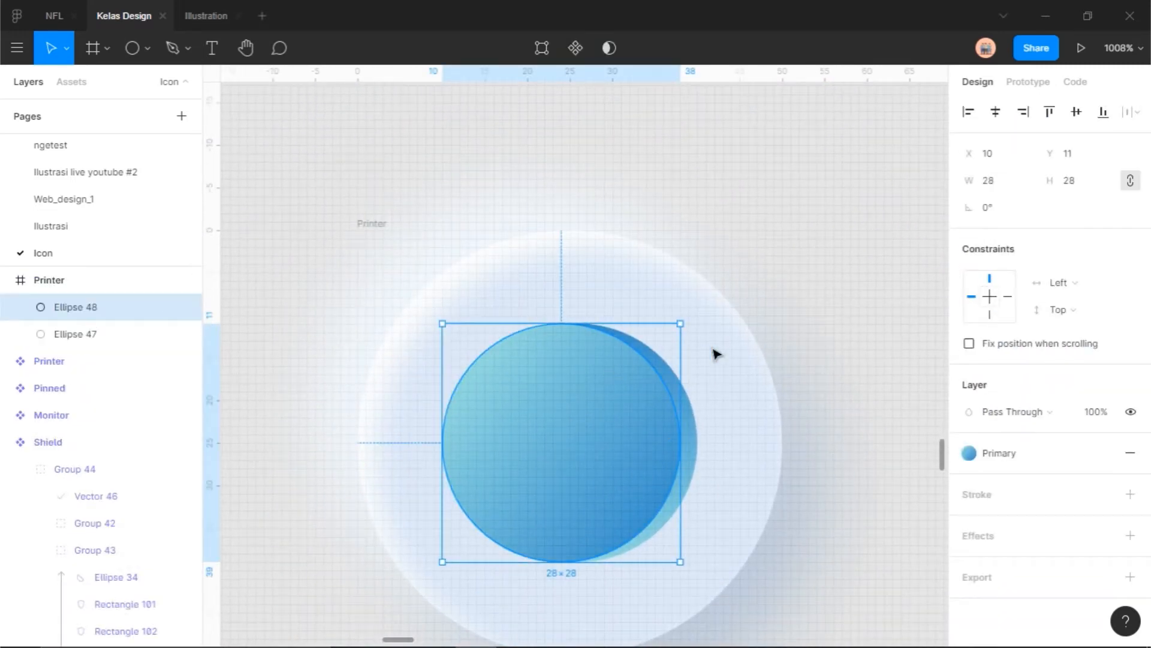
scroll(547, 503, "up", 3)
left_click_drag(571, 470, 594, 422)
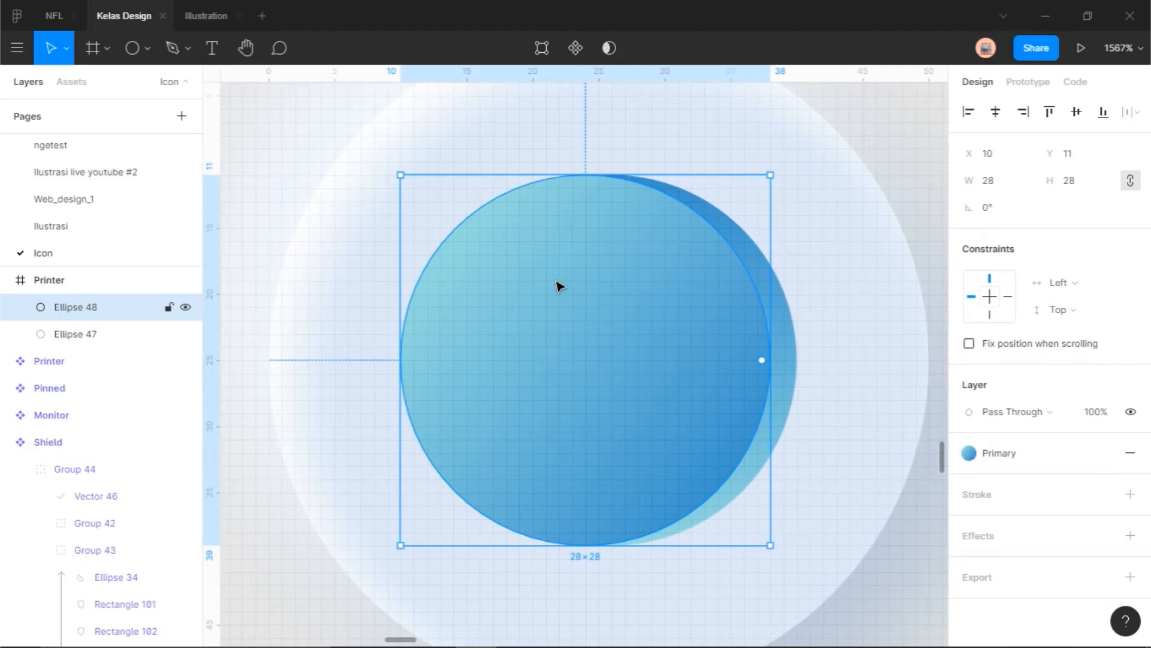
key("ctrl+d")
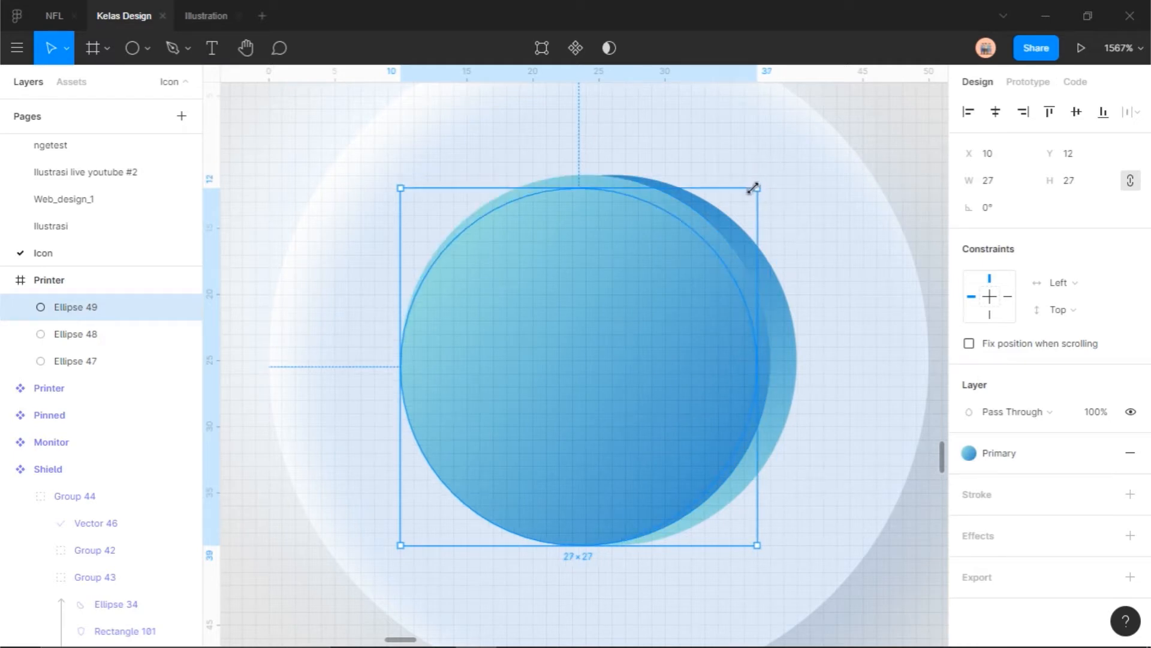
left_click_drag(413, 537, 414, 532)
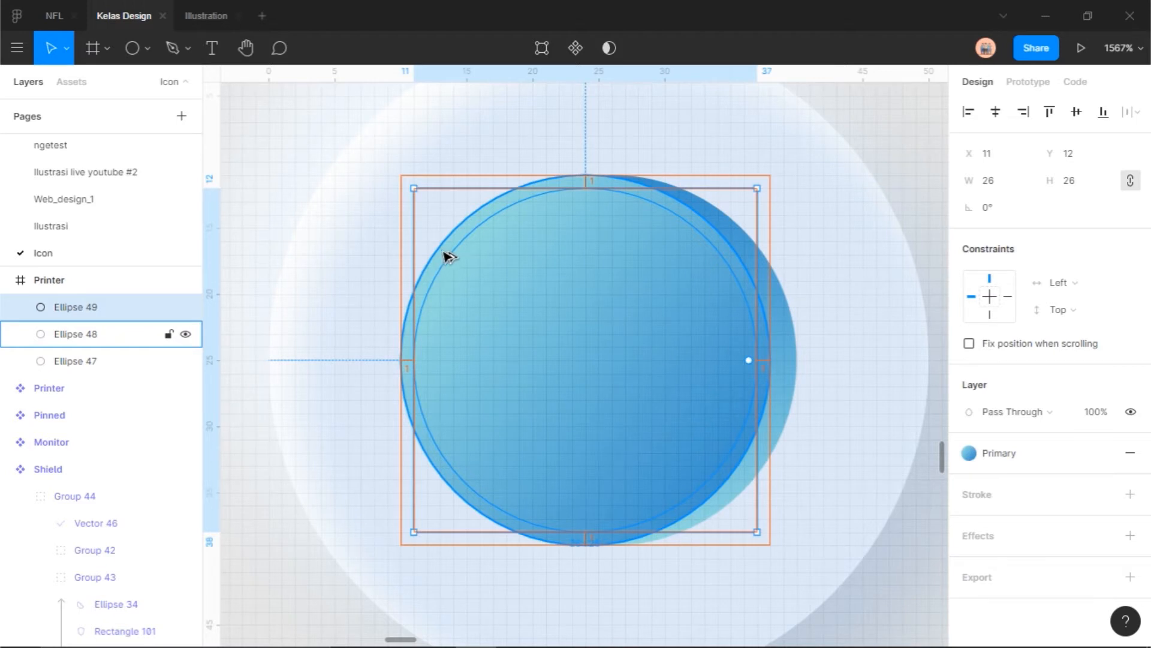
left_click_drag(751, 197, 737, 210)
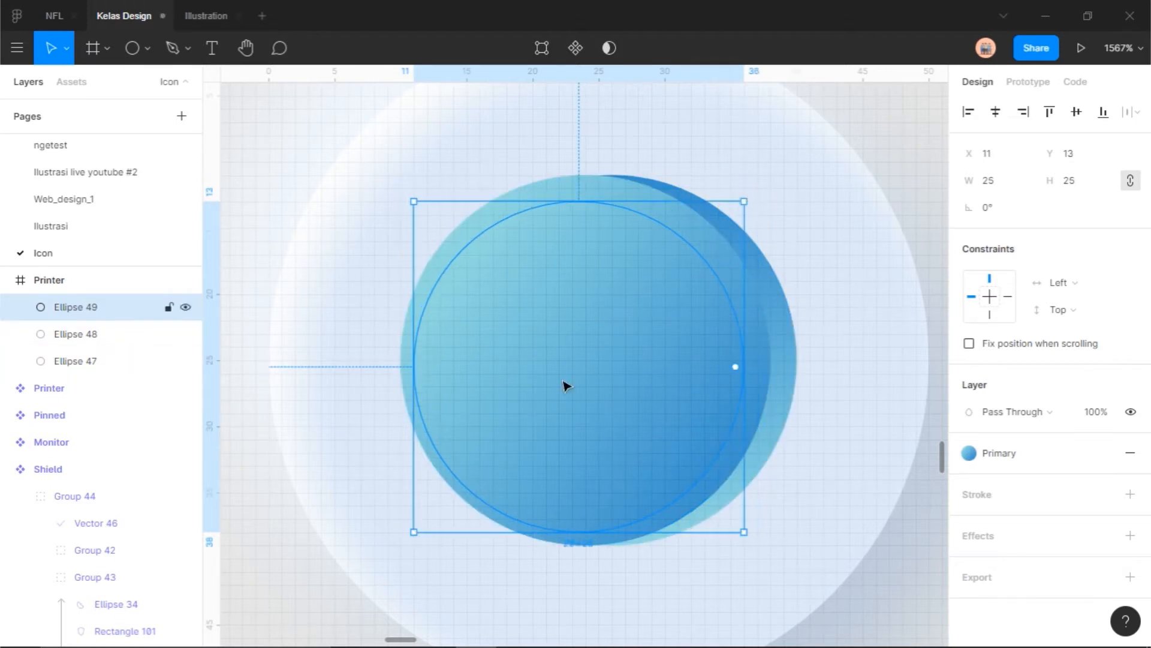
left_click_drag(426, 525, 428, 521)
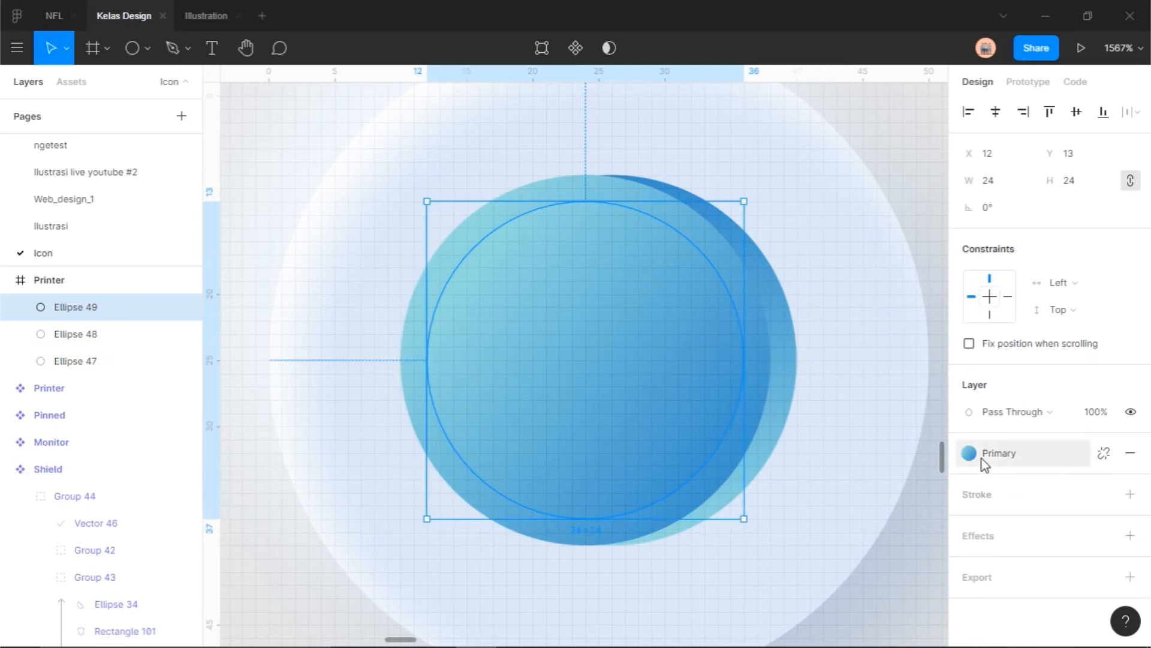
- Remove the 24 × 24 circle's fill and add a black inside stroke 0.5 thick
left_click(1130, 454)
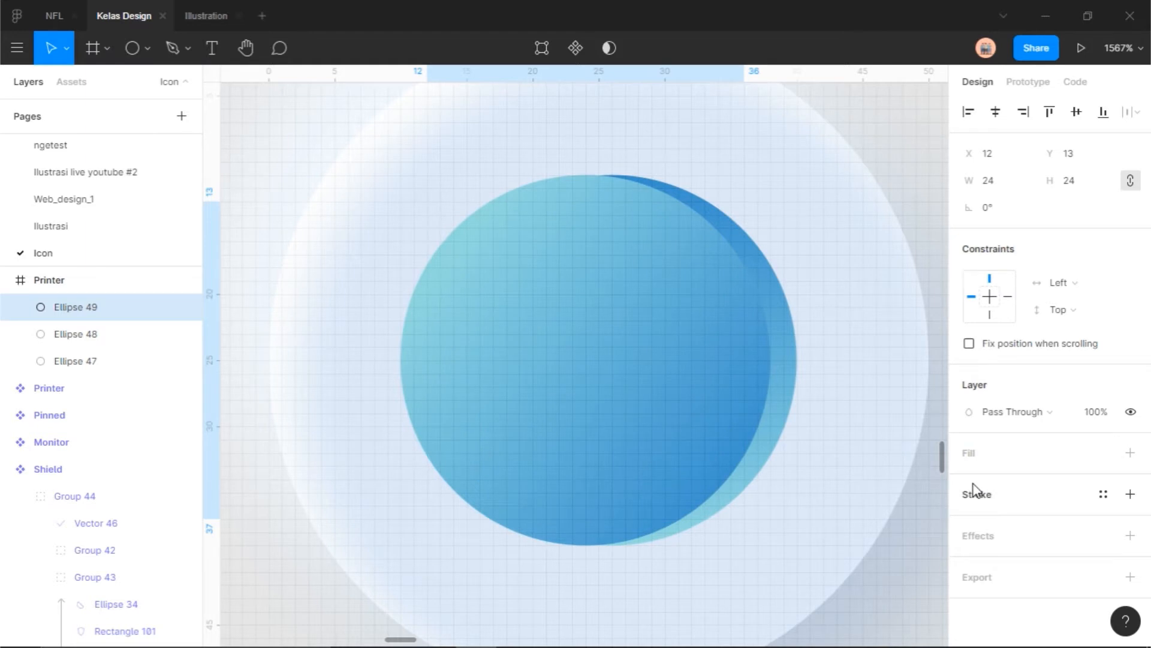
left_click(1000, 497)
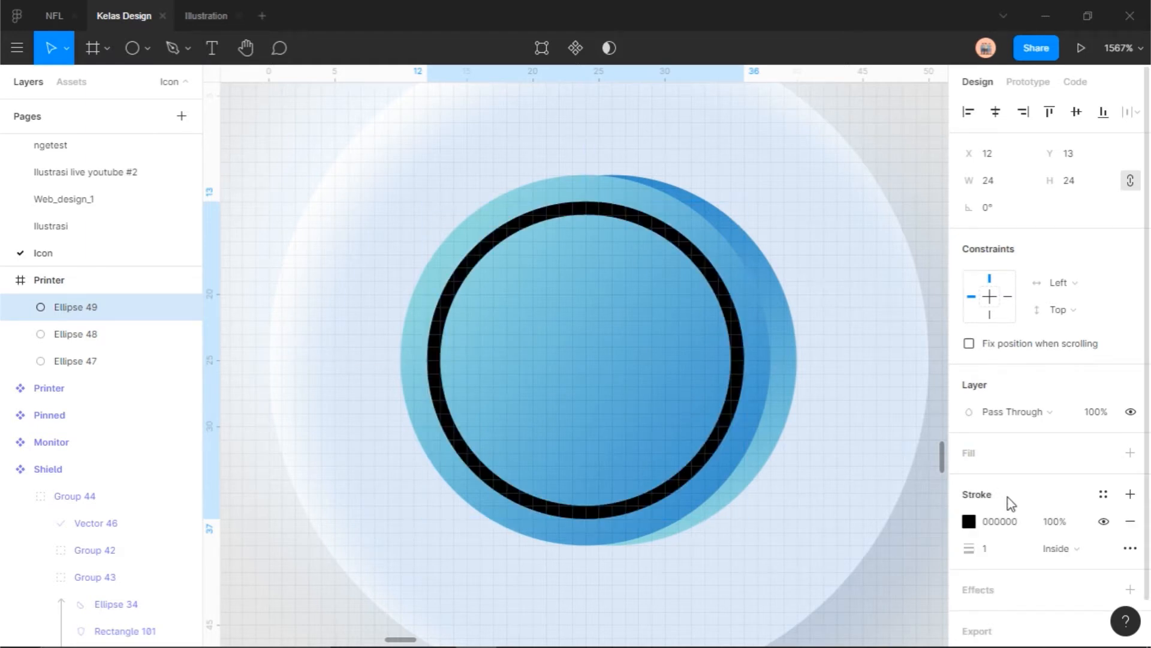
left_click(1000, 554)
type("0.5")
key("Return")
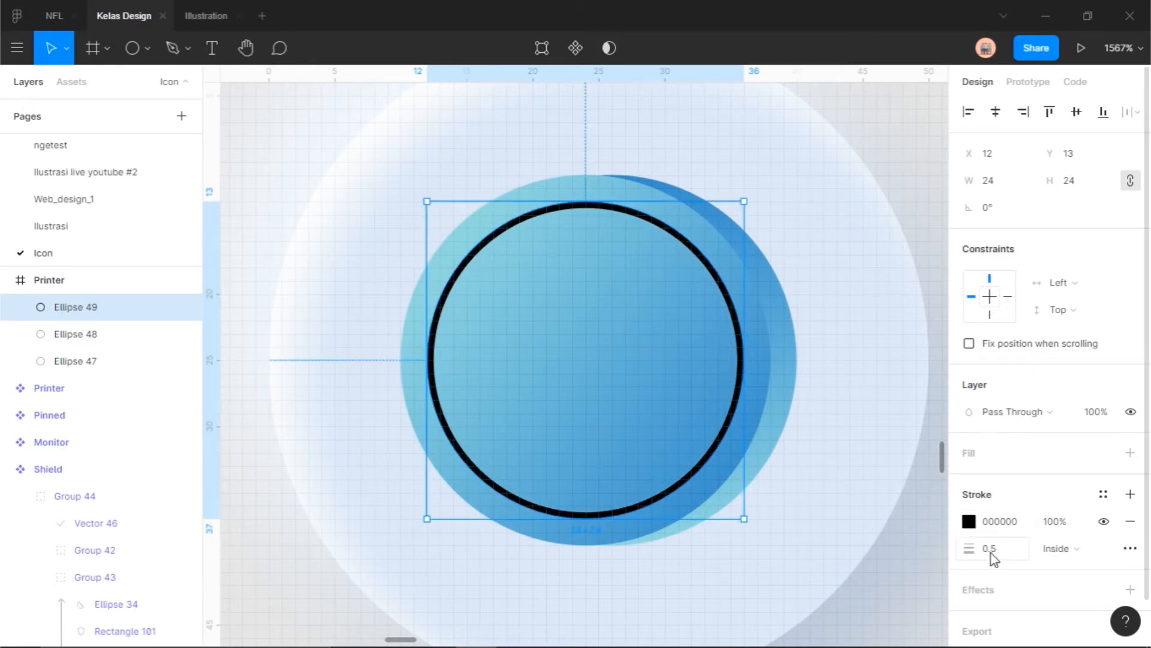
left_click(884, 545)
scroll(884, 546, "down", 5)
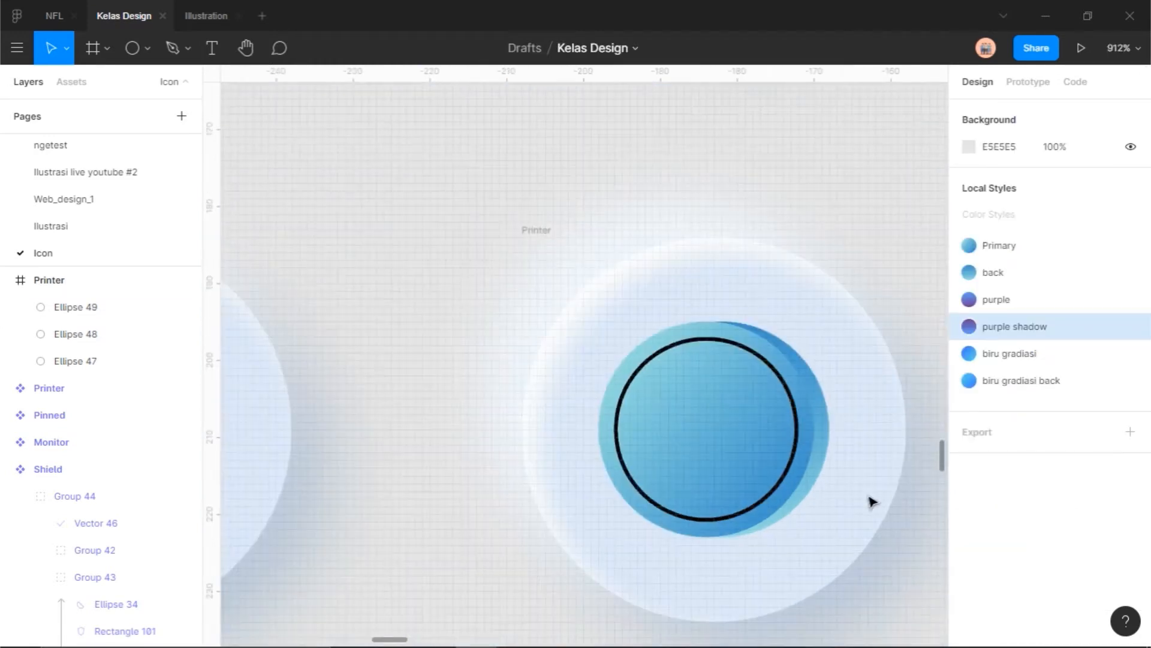
left_click(531, 233)
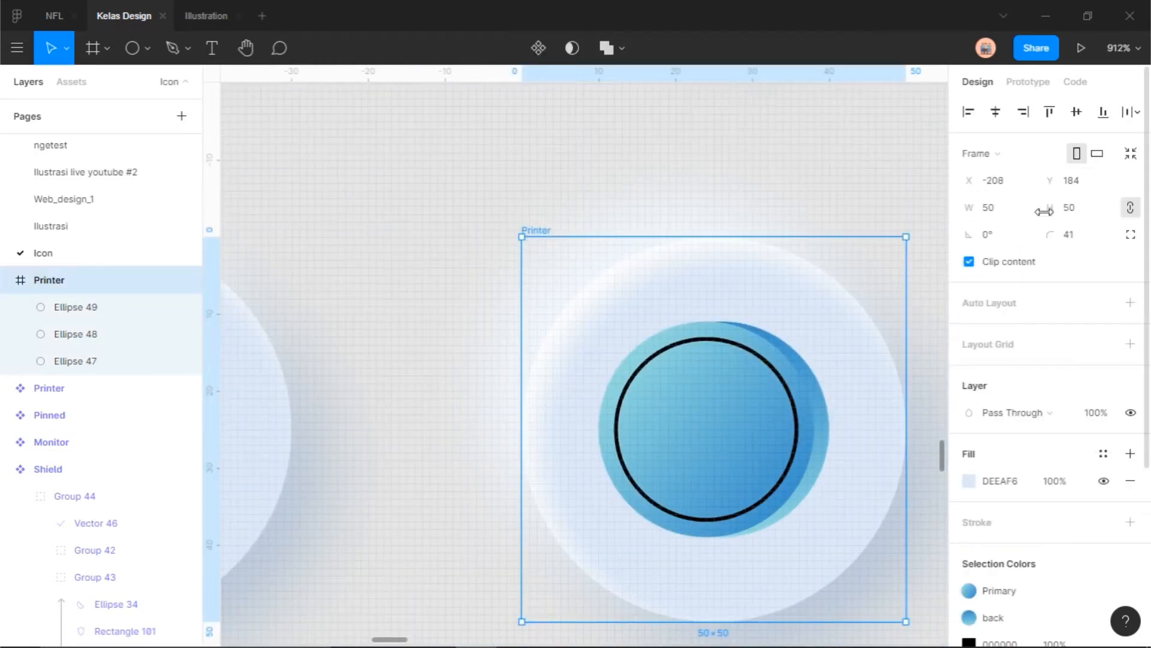
left_click(803, 182)
left_click_drag(764, 182, 674, 176)
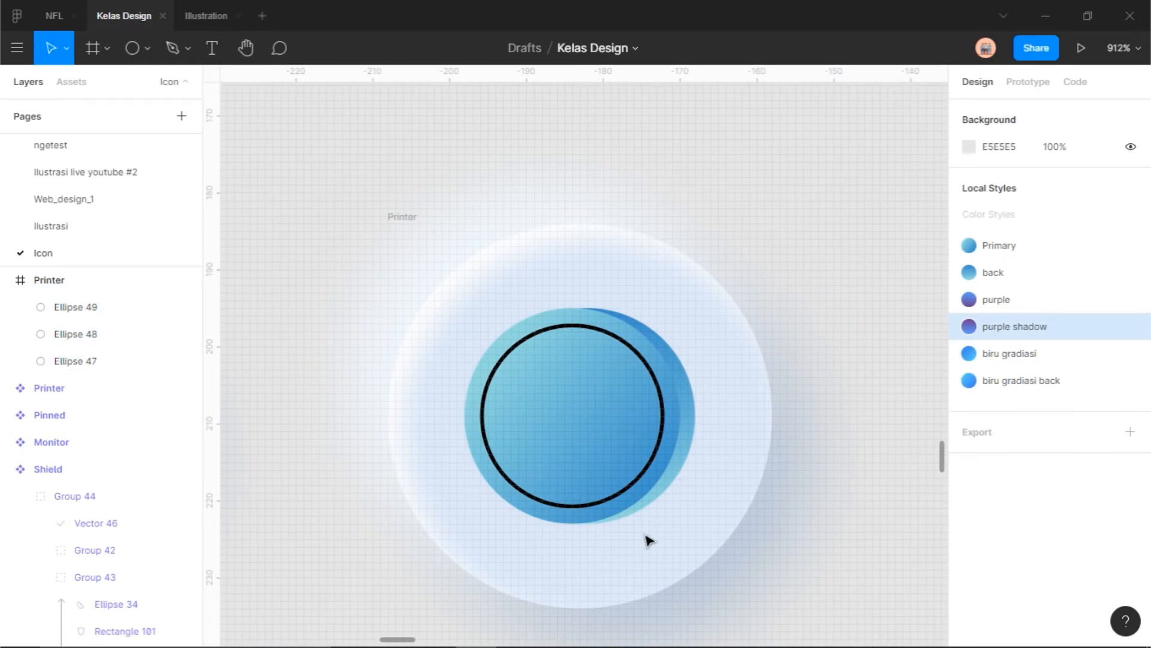
scroll(709, 477, "up", 2)
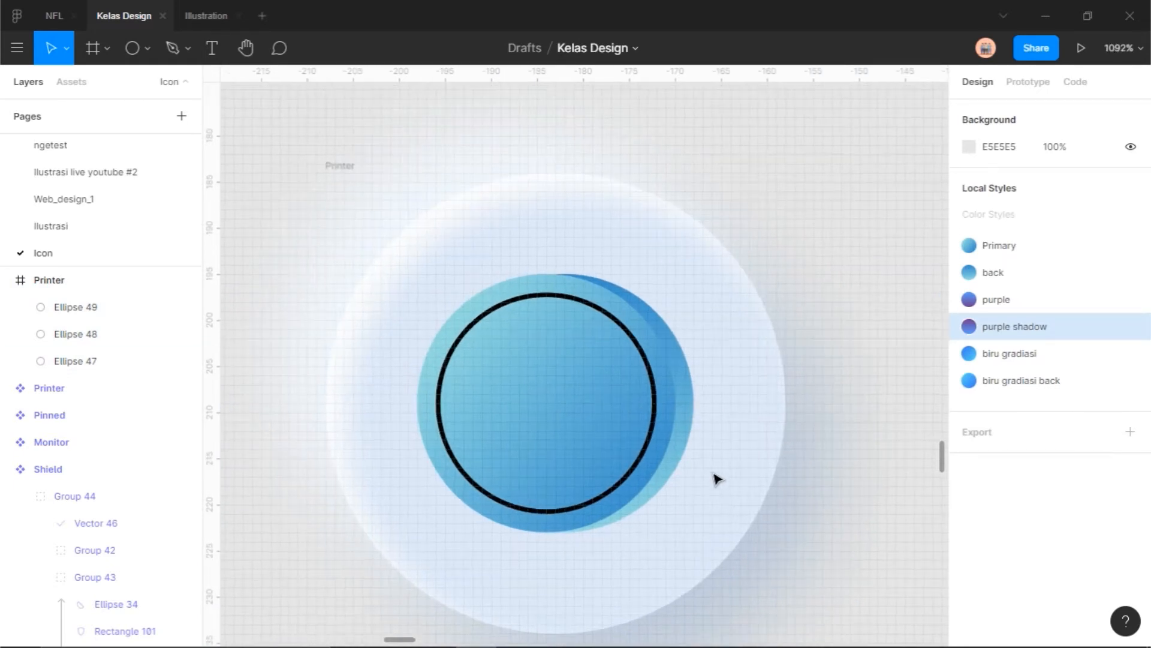
left_click(342, 168)
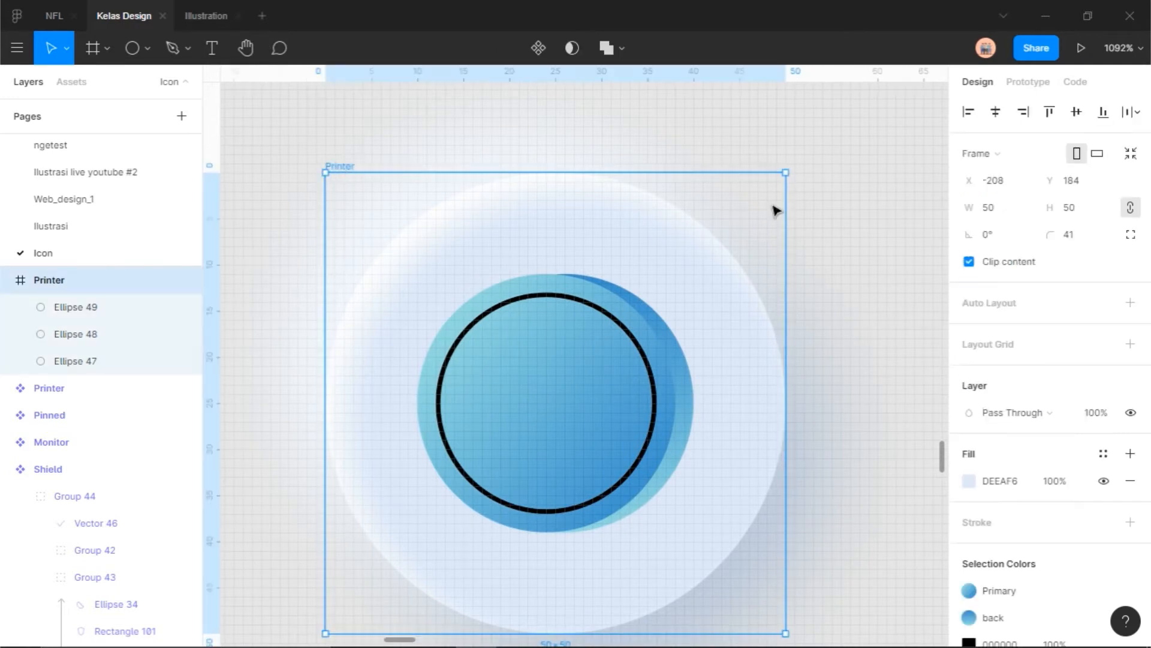
left_click_drag(842, 309, 882, 260)
left_click(882, 259)
left_click_drag(877, 198, 875, 230)
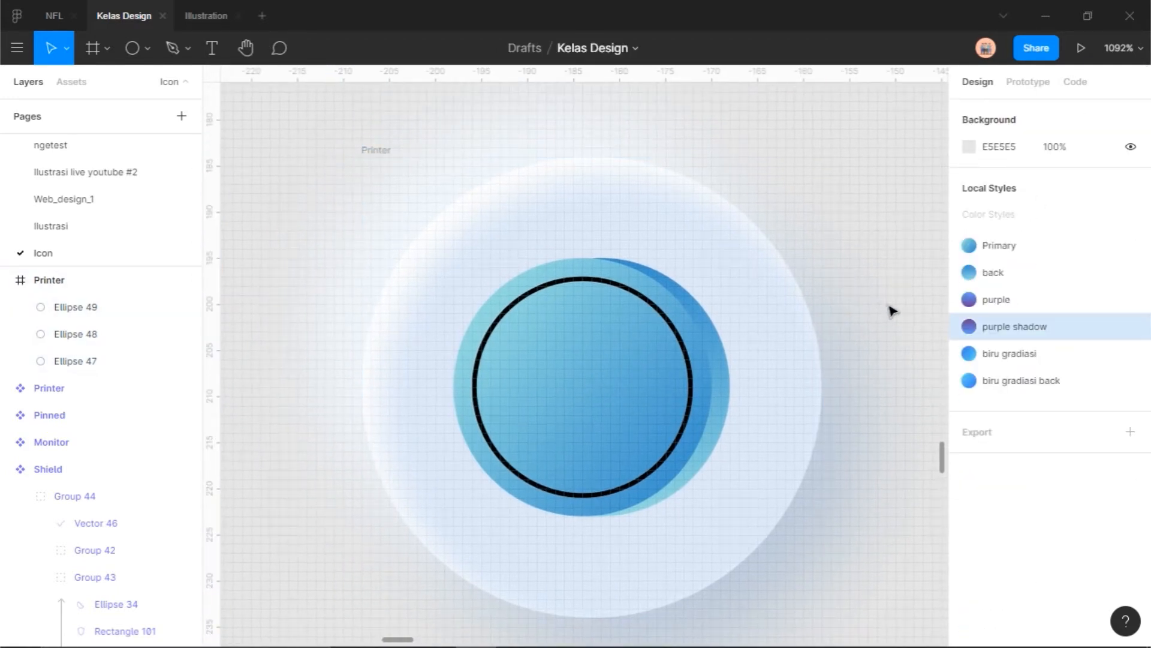
- Apply the "back" color style to the stroke of the 24 × 24 inset ring on the coin
mouse_move(424, 629)
left_click(651, 302)
left_click_drag(773, 371, 737, 320)
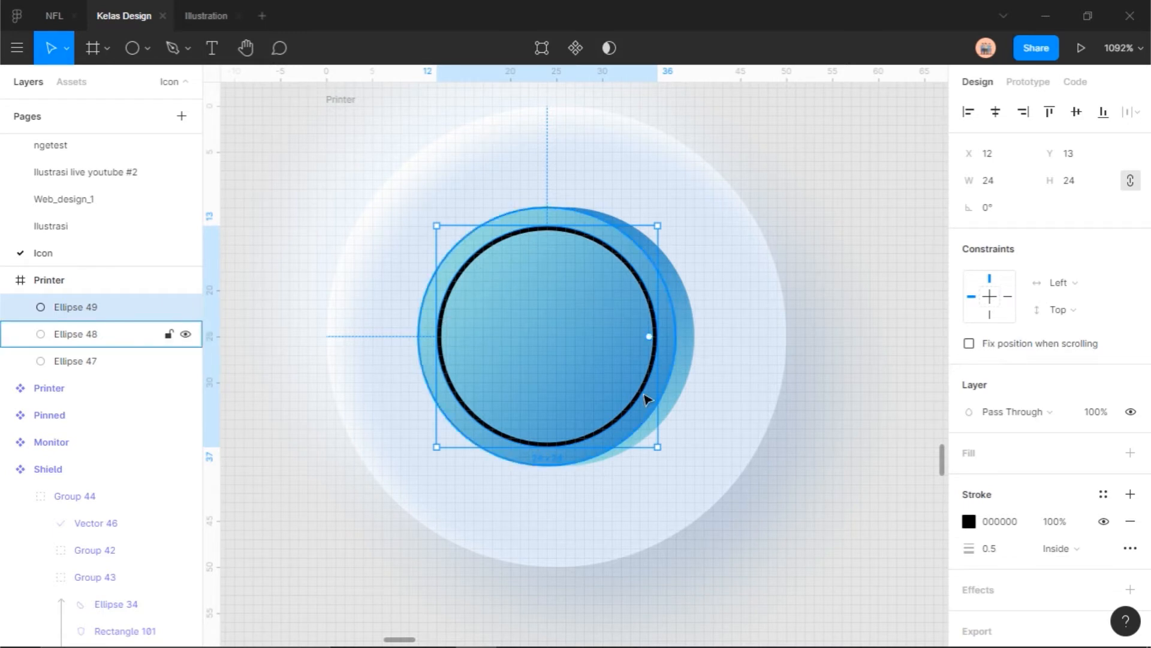
scroll(530, 356, "up", 2)
scroll(531, 357, "up", 3)
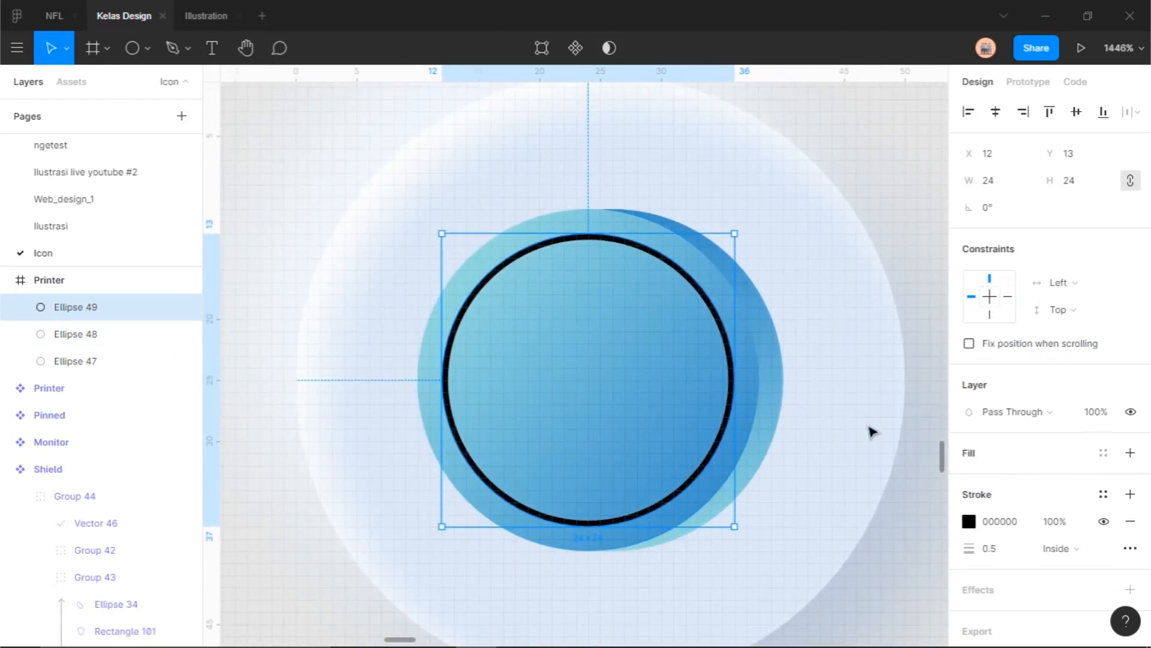
left_click(778, 308)
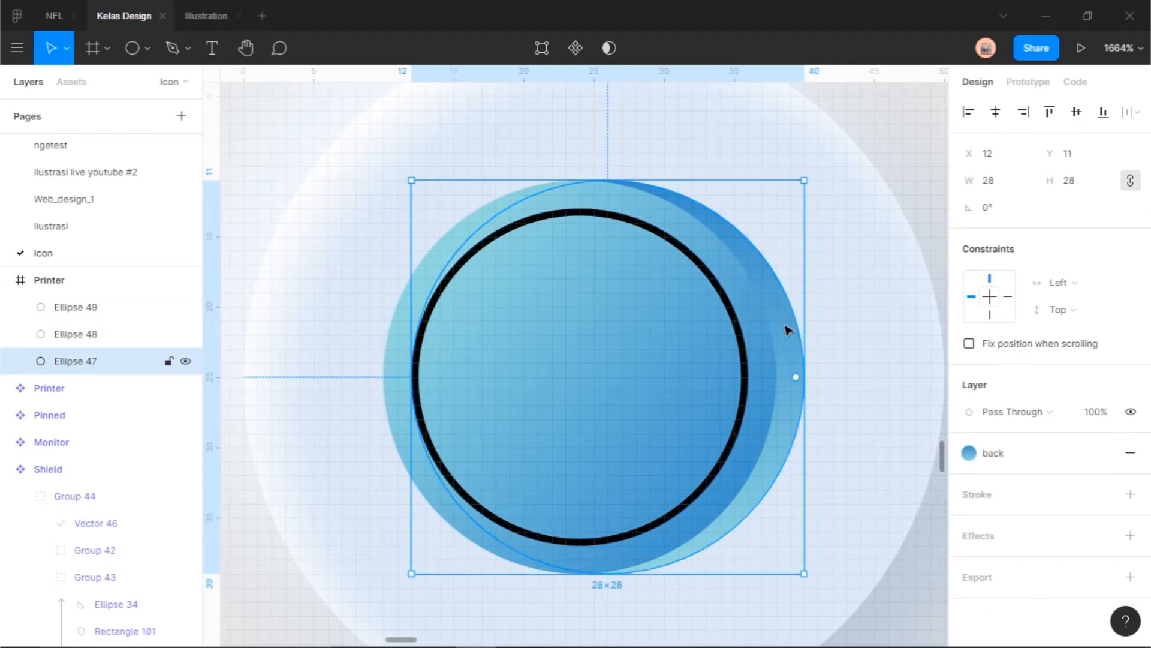
left_click(744, 334)
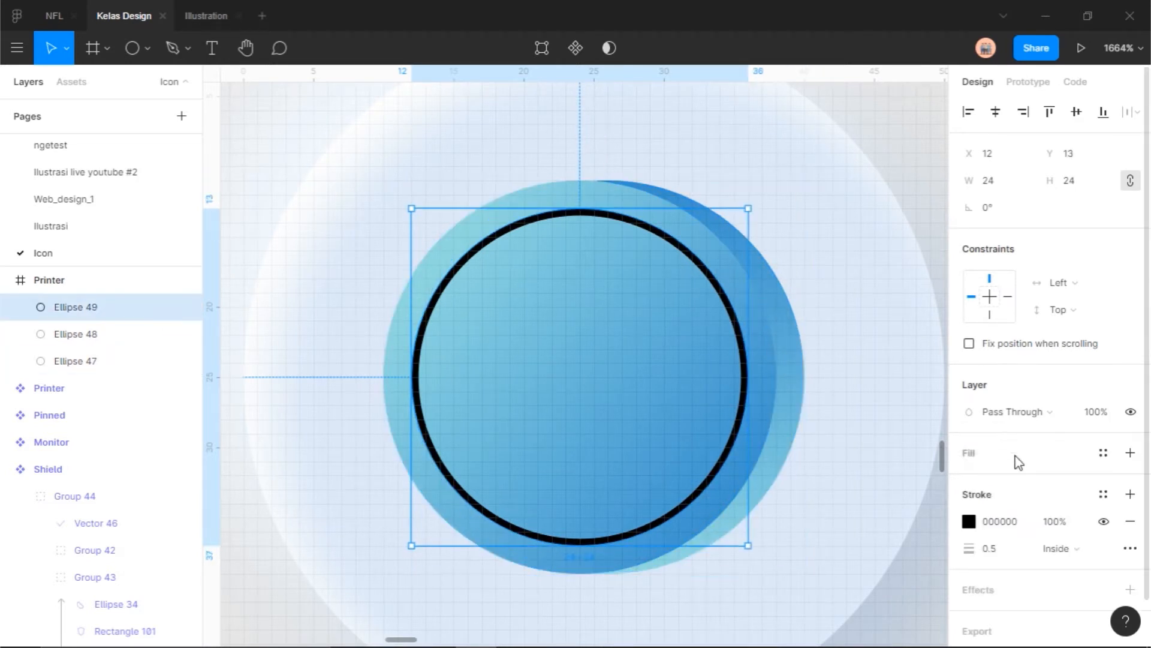
left_click(1103, 495)
left_click(1011, 485)
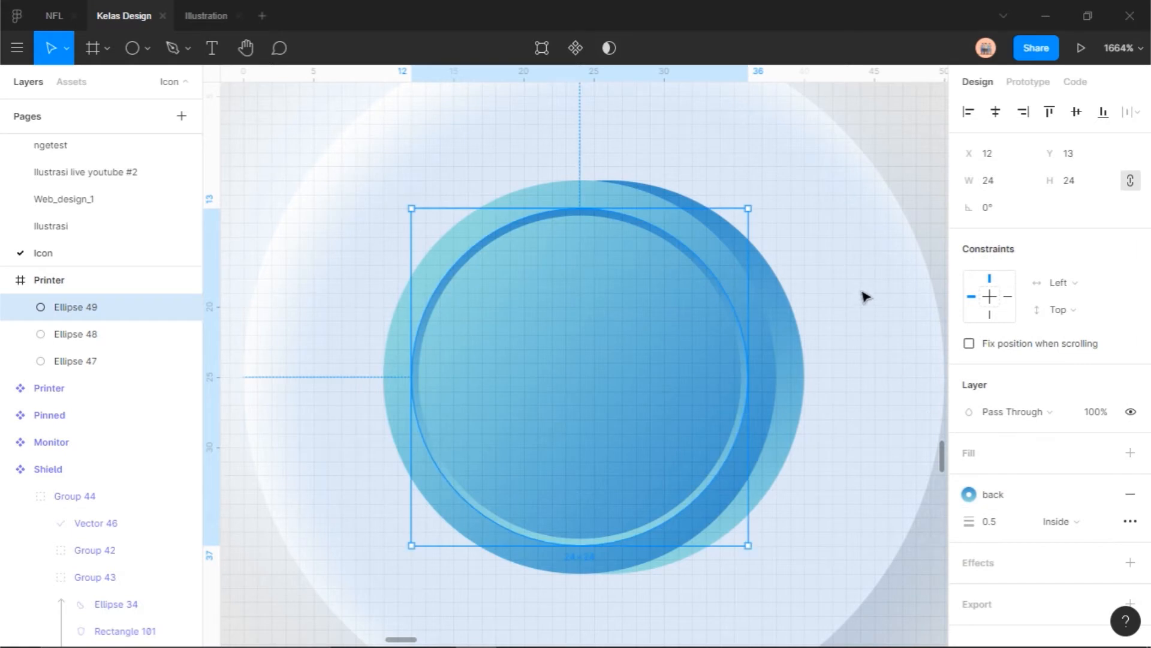
left_click(874, 268)
scroll(864, 231, "down", 3)
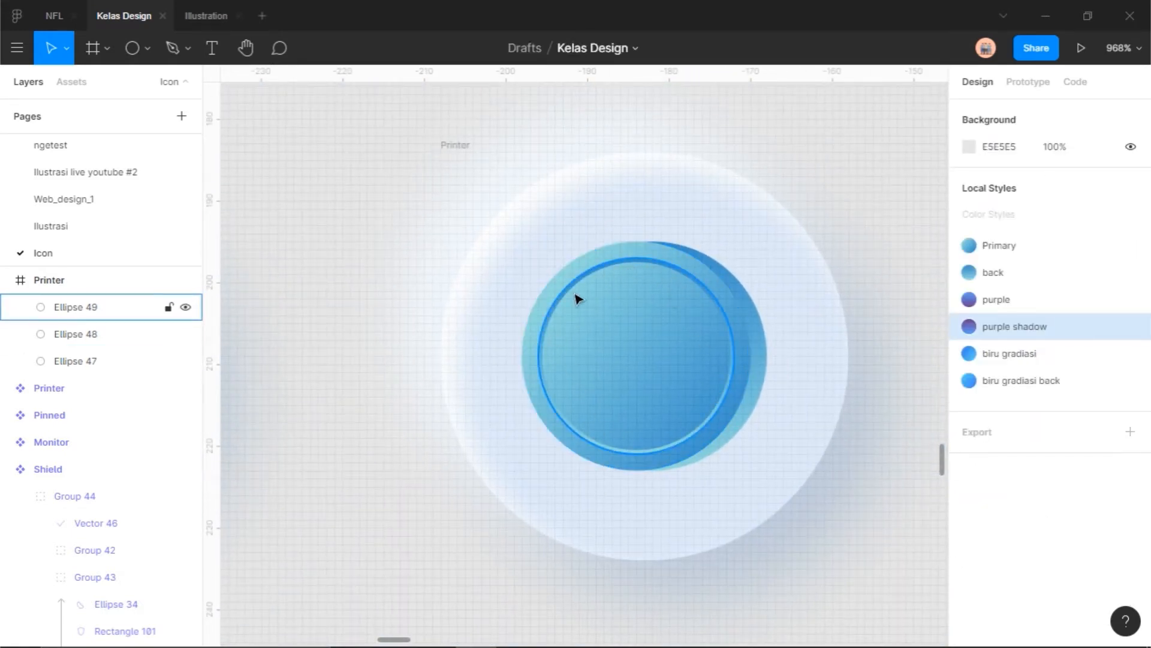
- Detach the ring stroke's color style and angle its linear gradient diagonally, from dark blue at the ring's upper left to teal at its lower right
left_click(729, 314)
scroll(861, 473, "up", 2)
left_click(1101, 497)
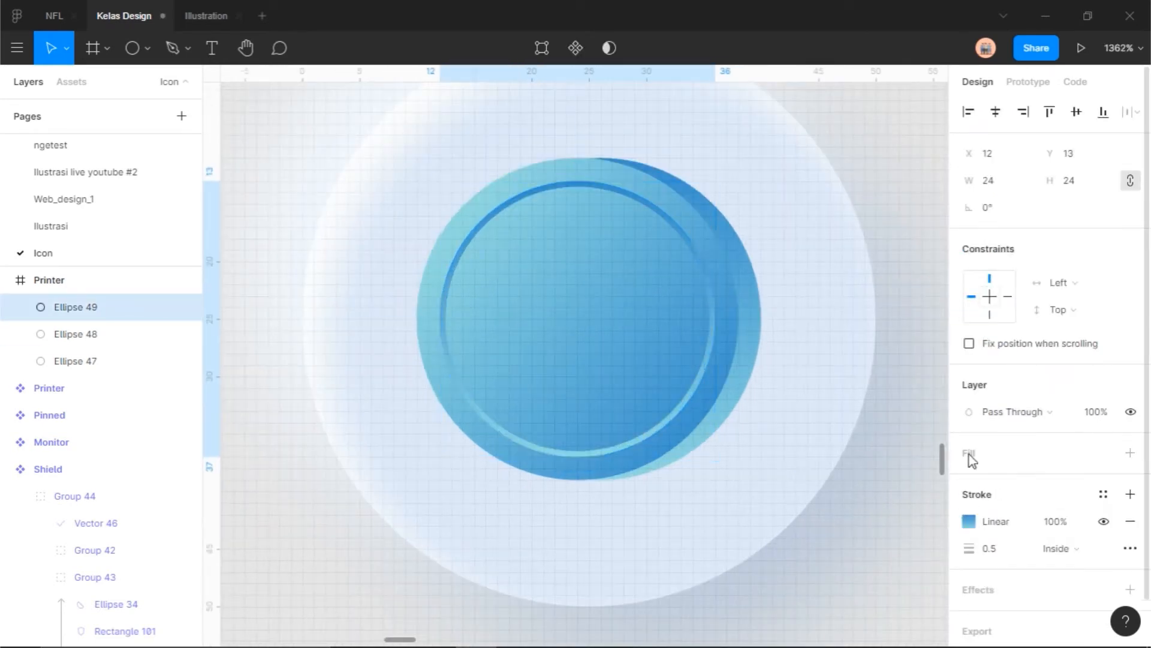
scroll(681, 301, "up", 1)
left_click(967, 521)
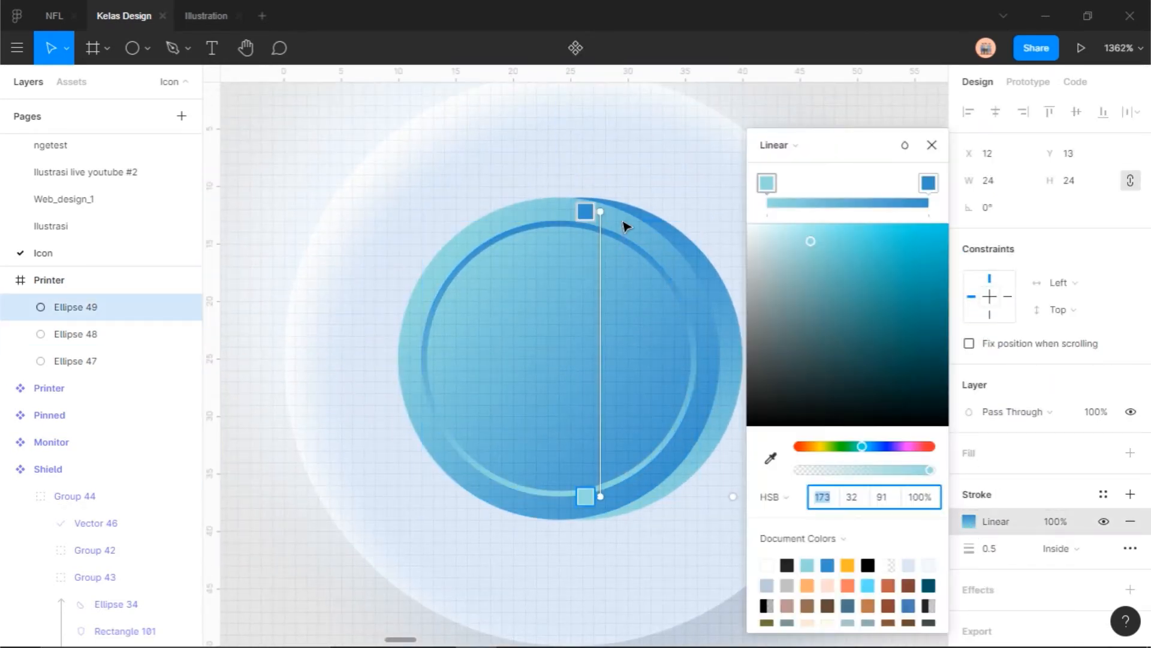
left_click_drag(600, 211, 451, 235)
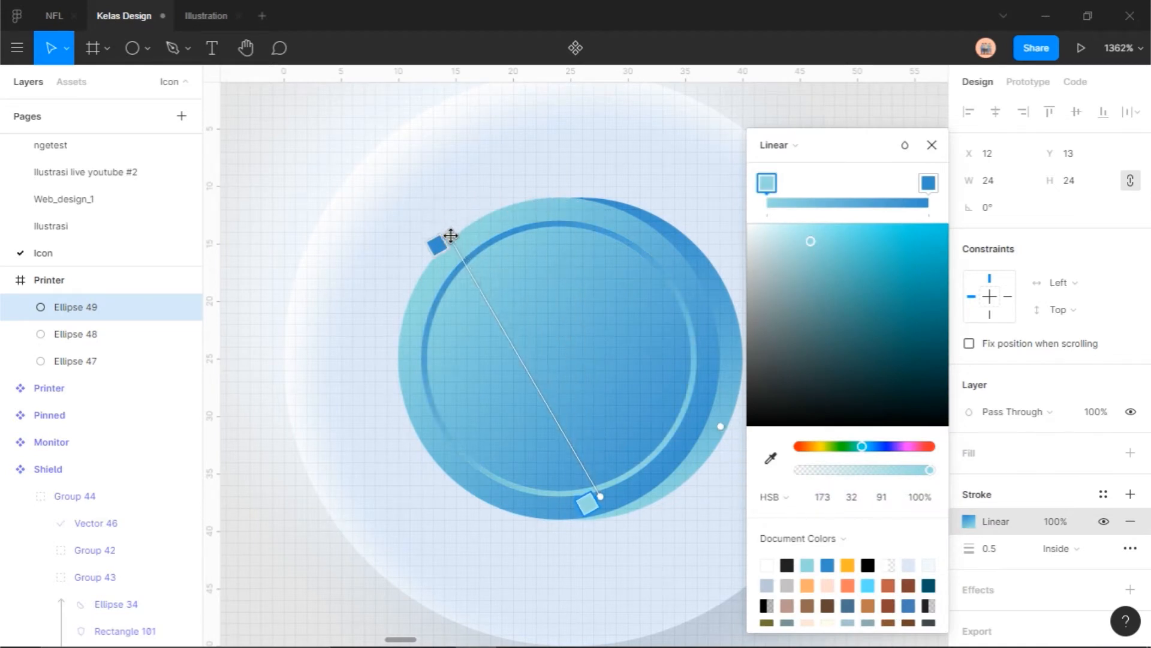
left_click_drag(601, 497, 655, 489)
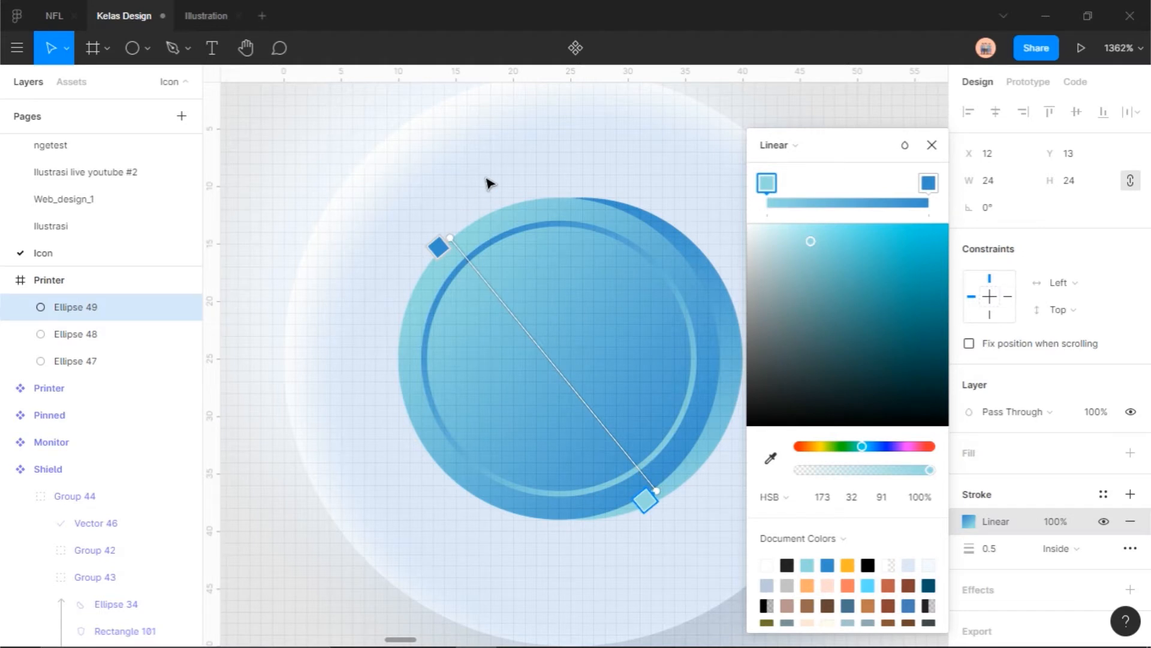
scroll(488, 183, "down", 3)
left_click(723, 144)
scroll(833, 284, "down", 4)
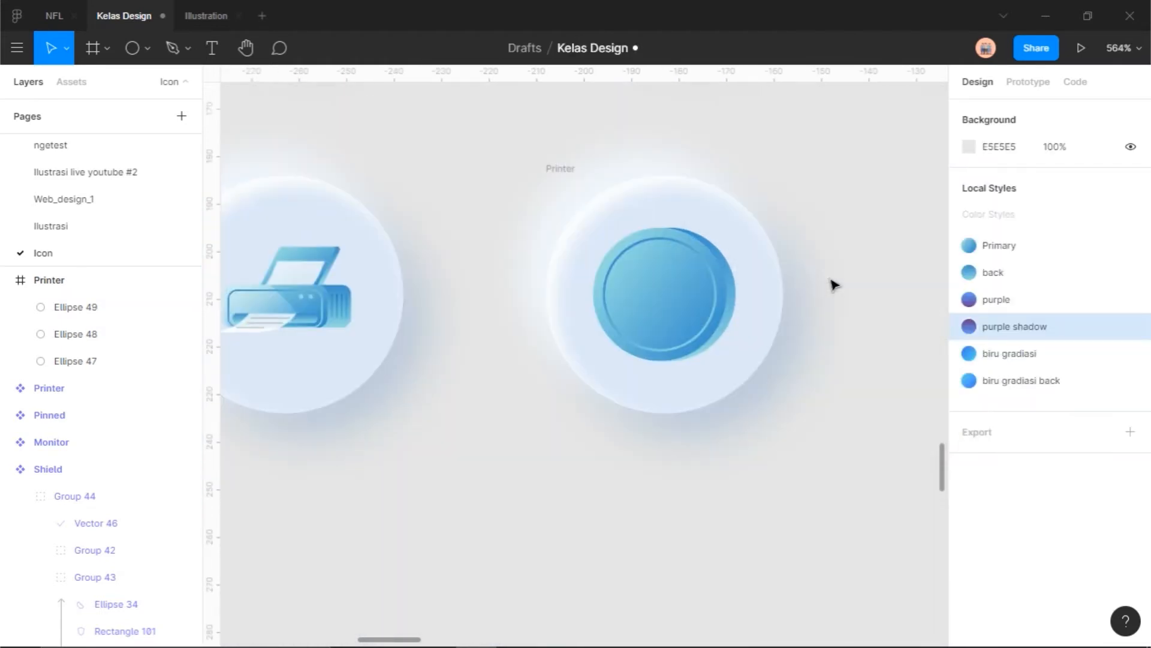
- Add a "$" text symbol inside the coin's ring and center it vertically on the coin at X 19, Y 18
scroll(833, 284, "up", 5)
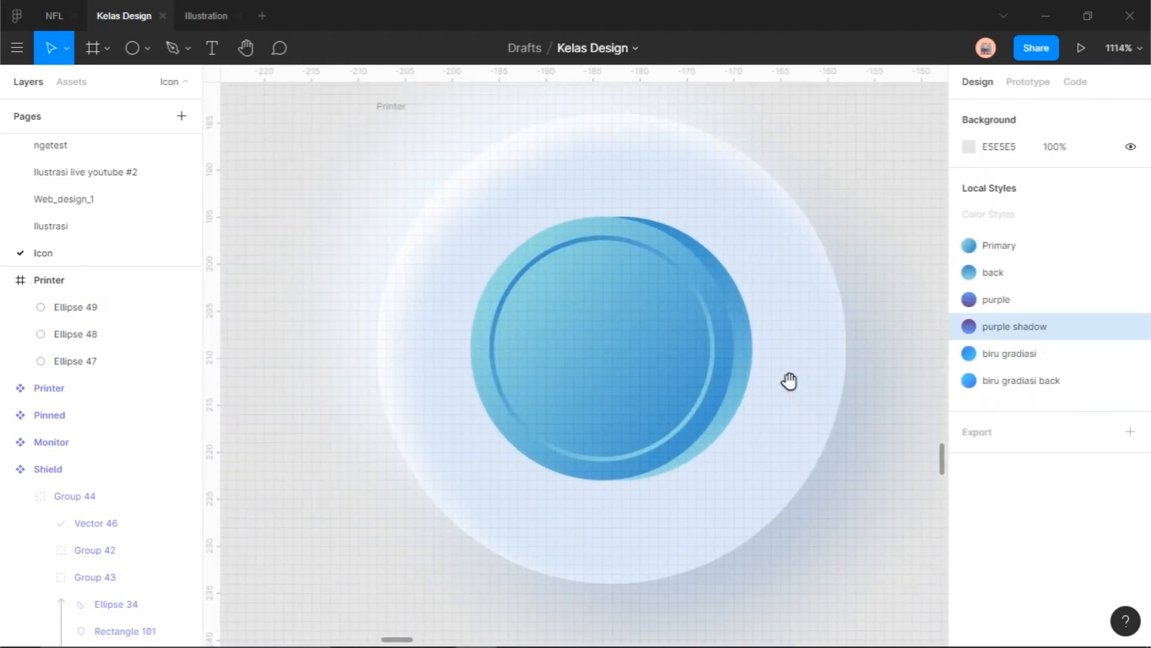
left_click_drag(799, 369, 854, 377)
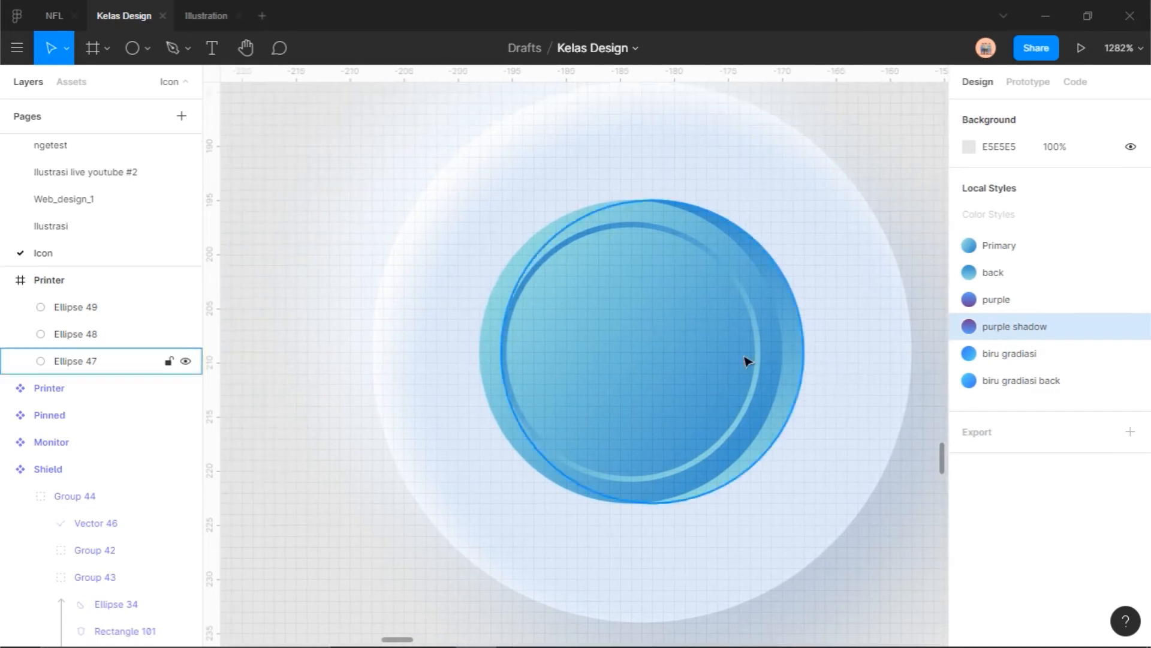
key("t")
left_click(629, 335)
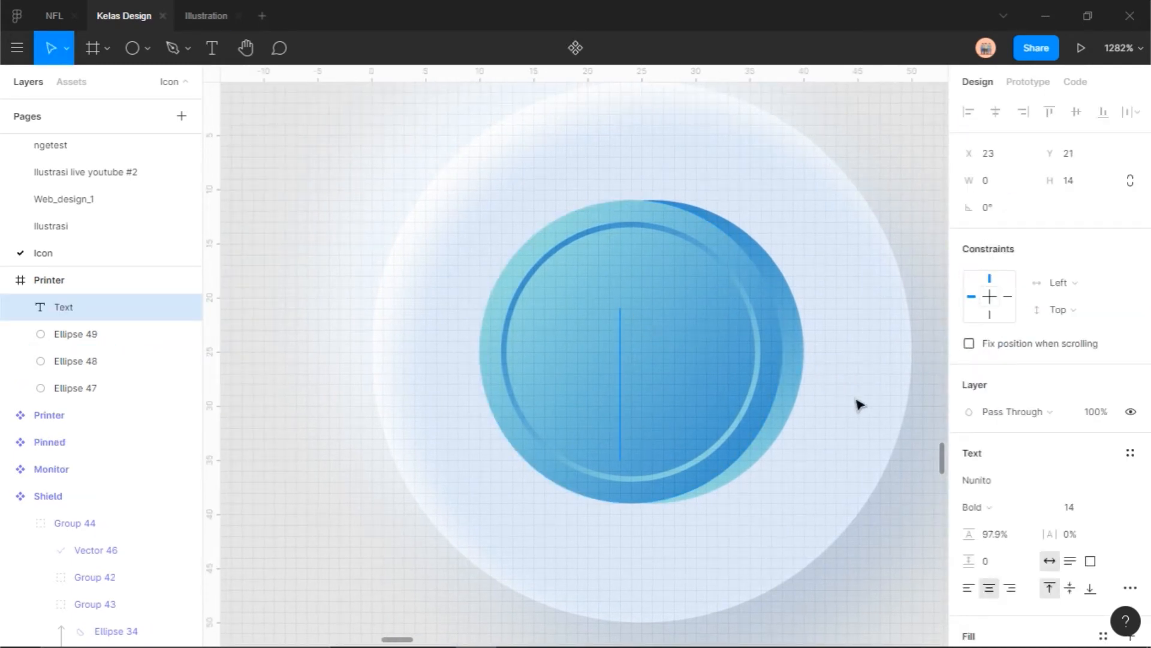
type("$")
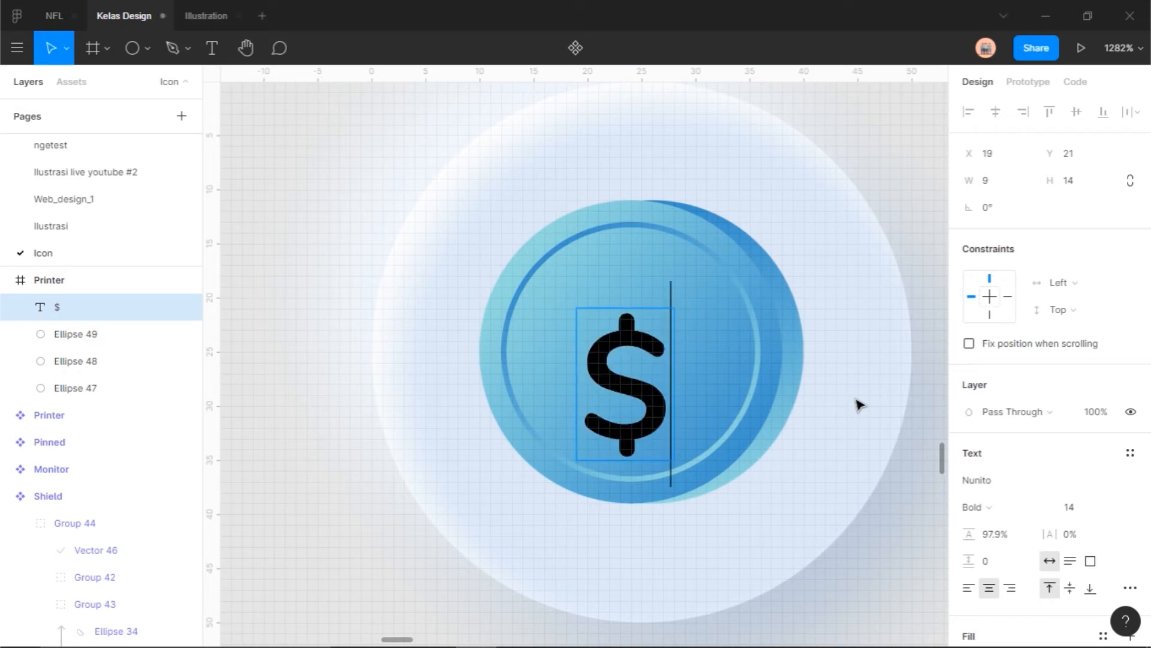
key("Escape")
left_click_drag(656, 391, 648, 358)
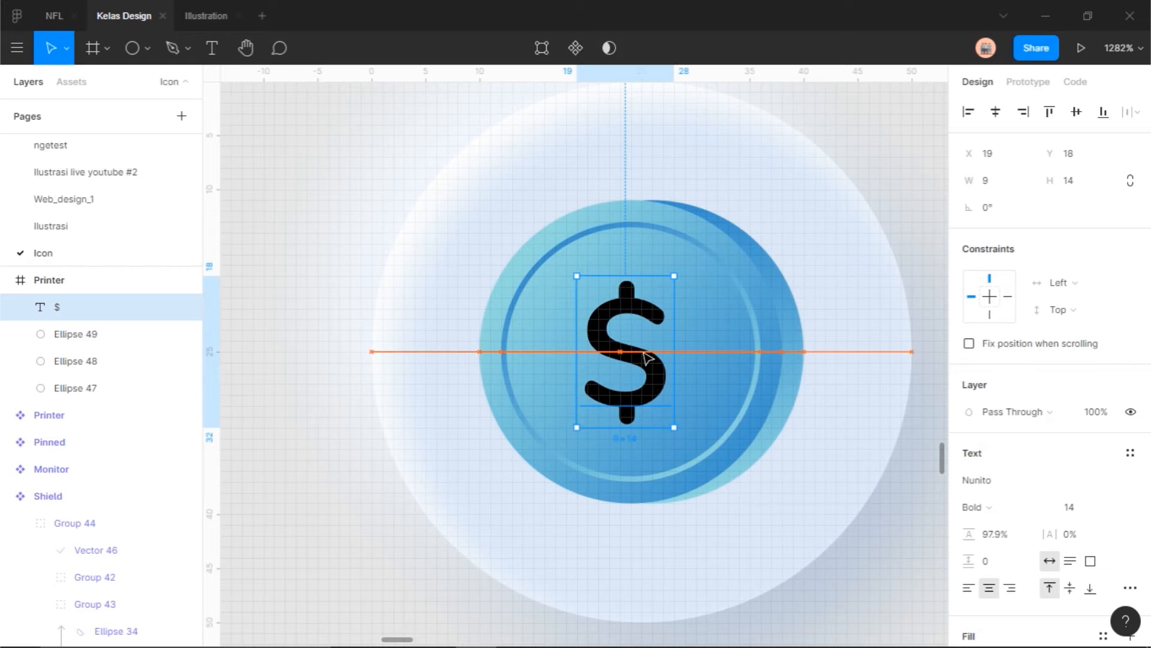
- Set the "$" symbol's layer blend mode to Overlay
scroll(1019, 504, "down", 3)
scroll(1001, 504, "up", 3)
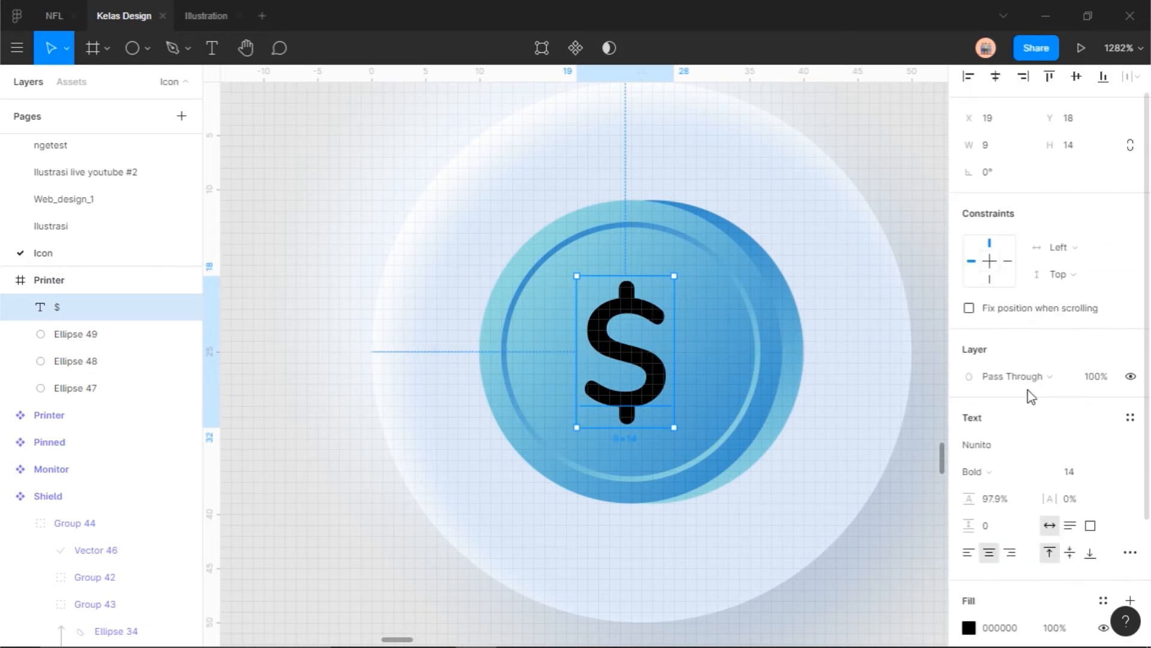
left_click(1027, 384)
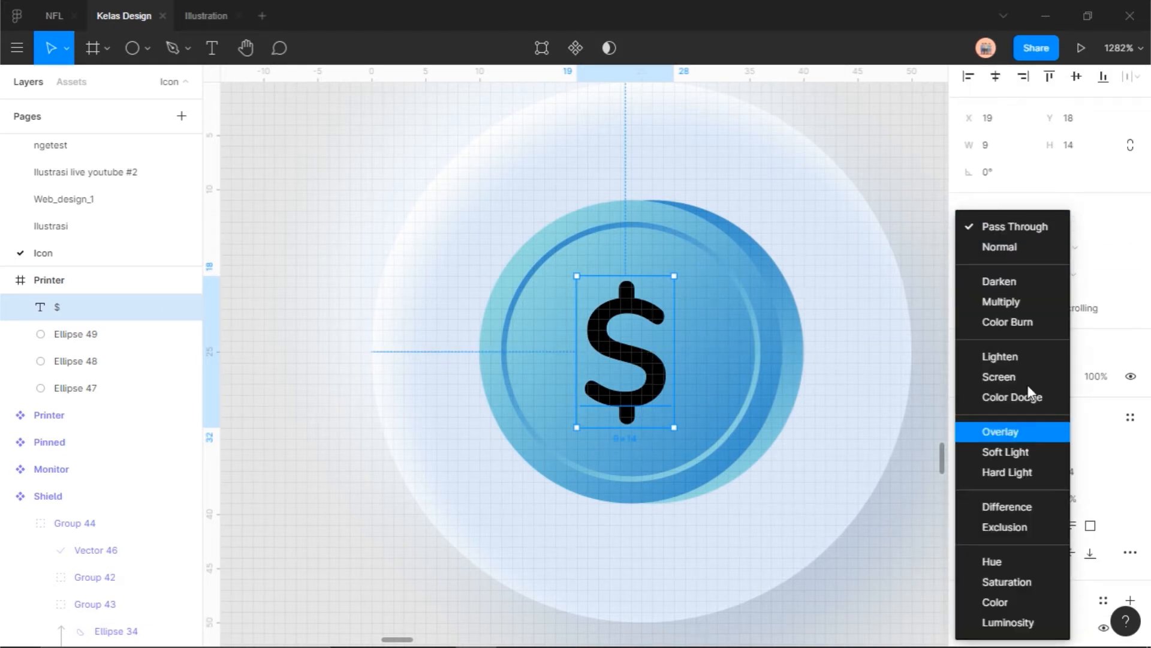
key("Return")
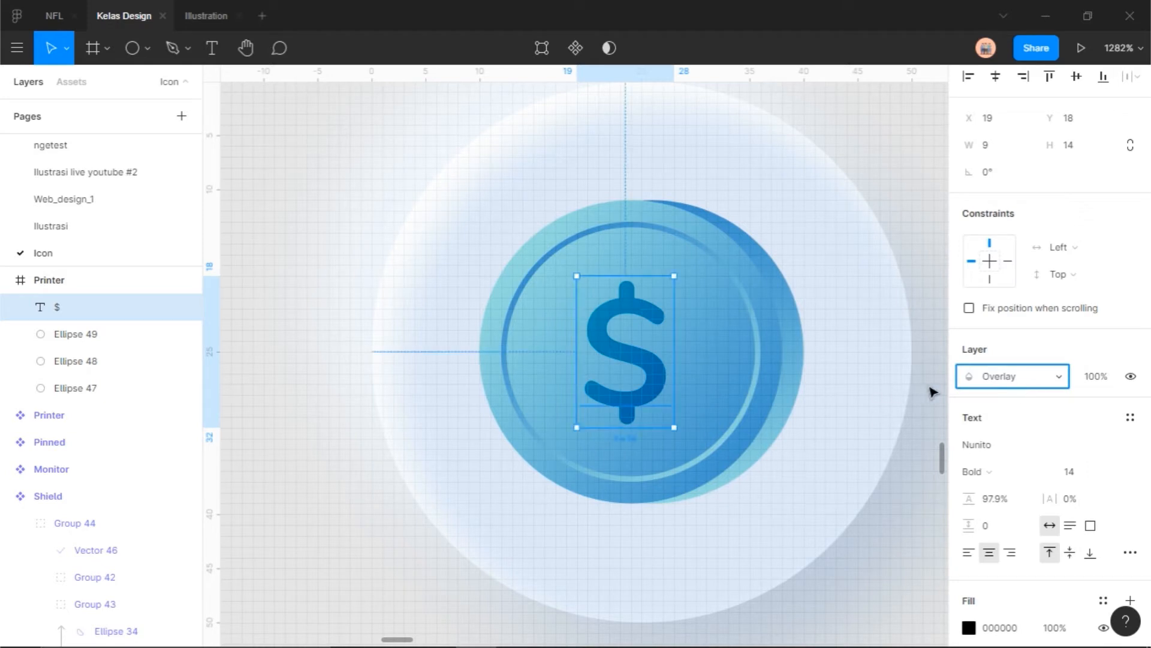
left_click(48, 313)
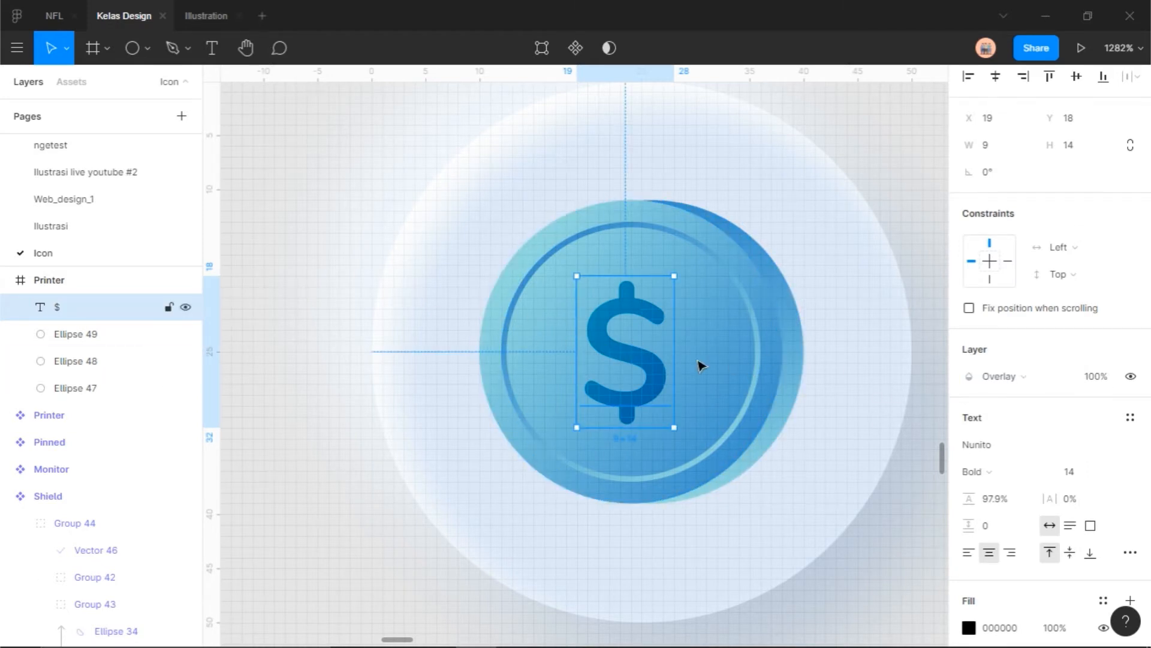
left_click(1102, 378)
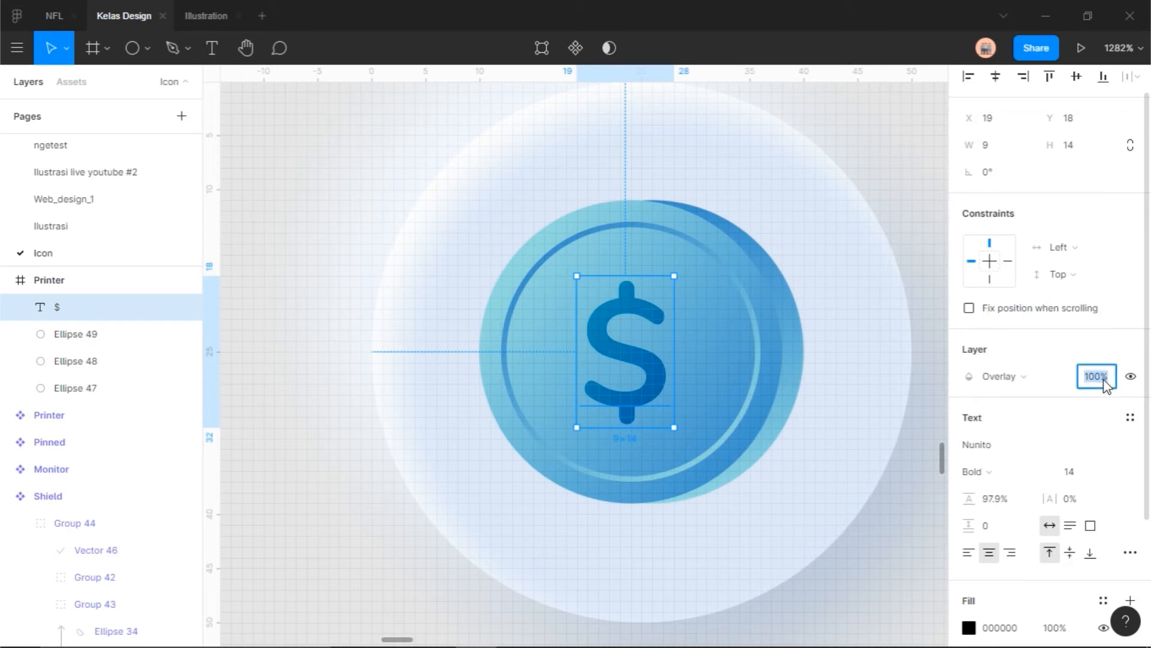
key("Return")
key("Return")
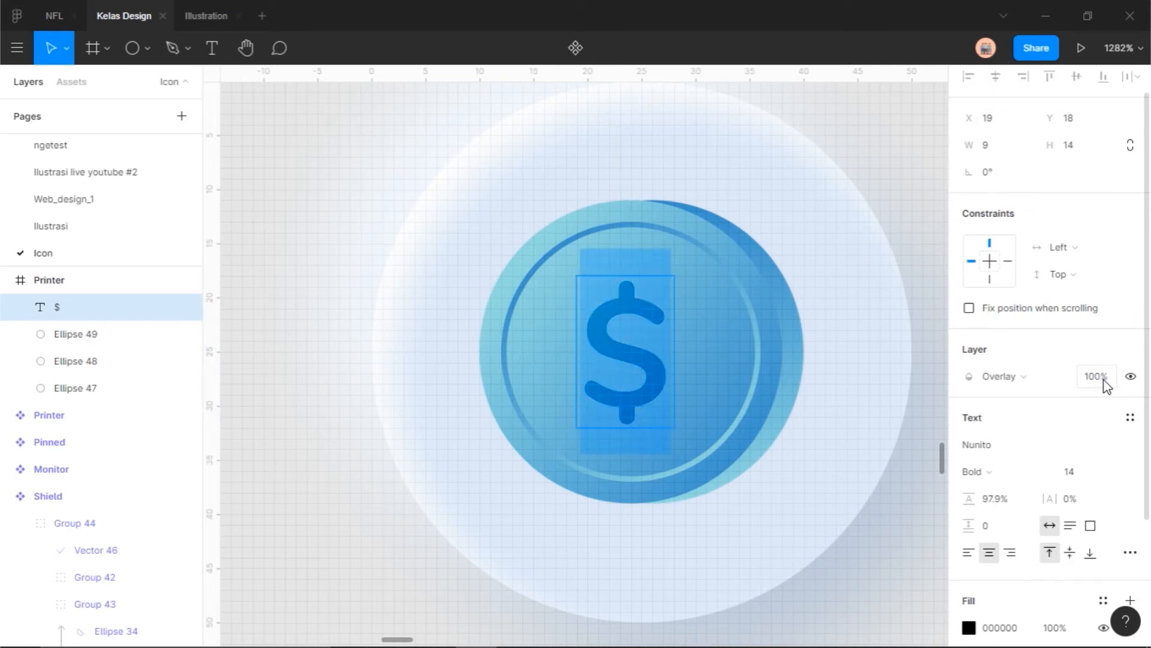
key("Escape")
left_click(1093, 379)
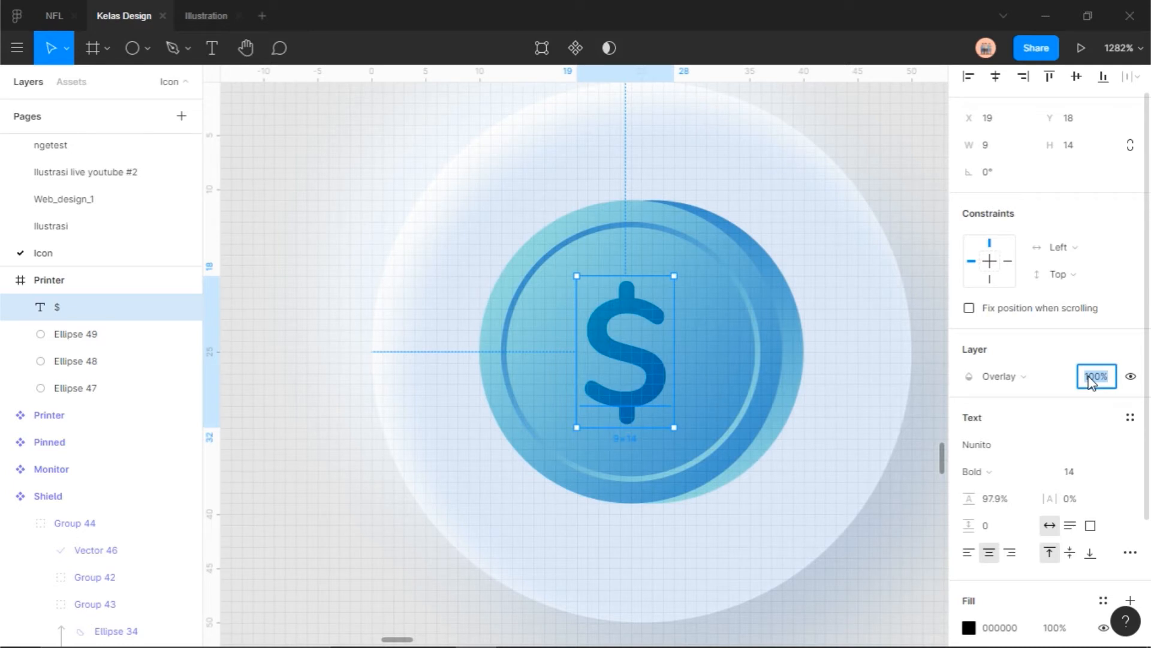
key("Return")
left_click(1091, 379)
- Compare the coin with the Notif, open_mail and Calendar icons, examining how their faces are shaded and highlighted
left_click(864, 560)
scroll(865, 560, "down", 3)
left_click_drag(858, 552, 752, 484)
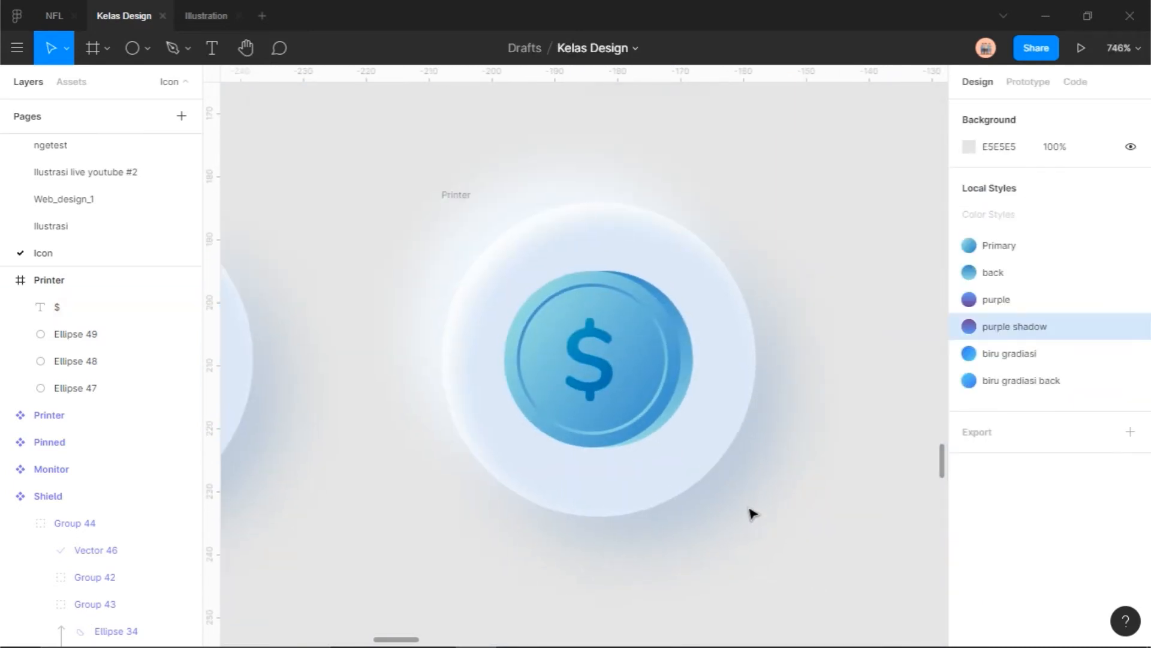
scroll(729, 495, "down", 3)
scroll(679, 473, "up", 2)
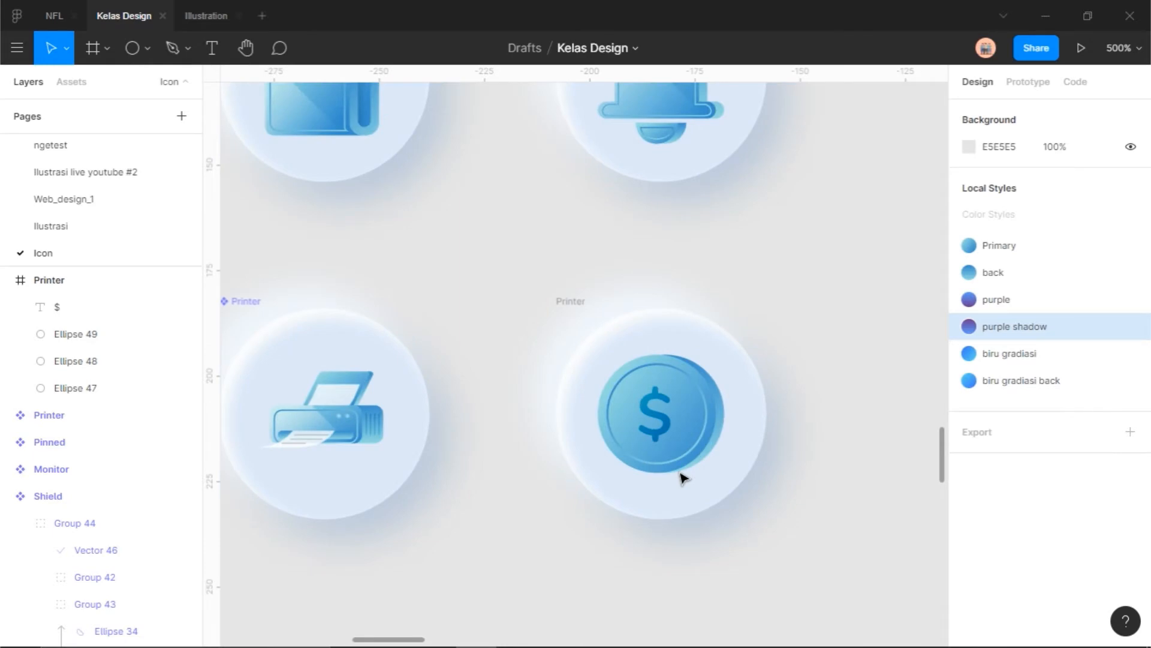
scroll(745, 351, "up", 5)
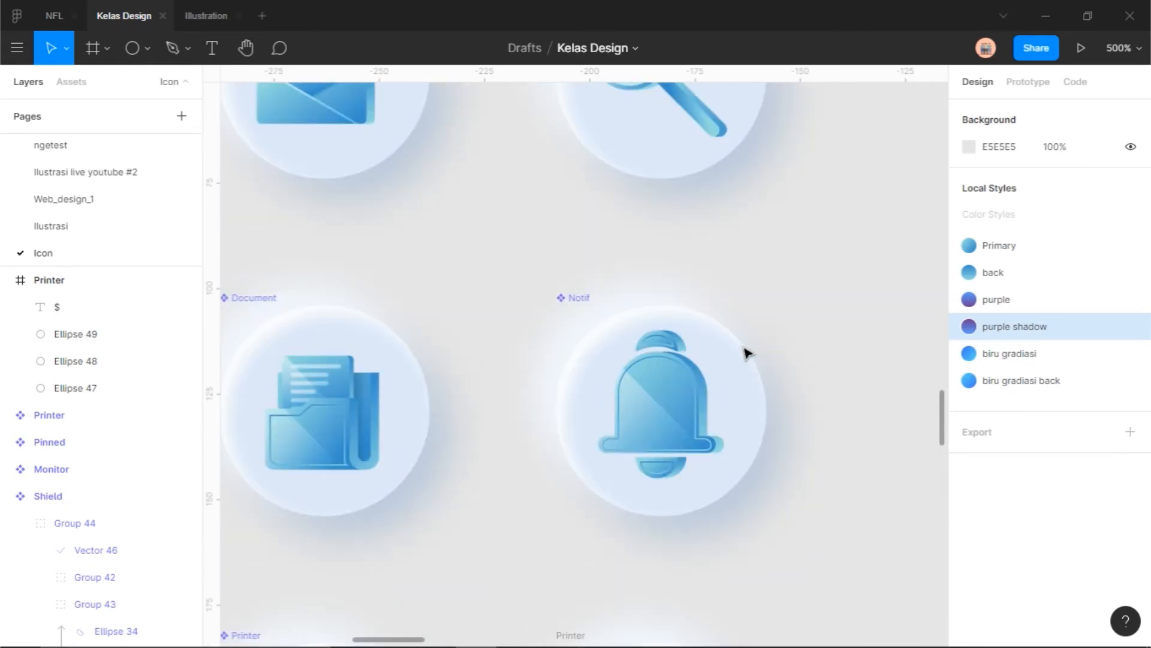
left_click_drag(442, 484, 517, 379)
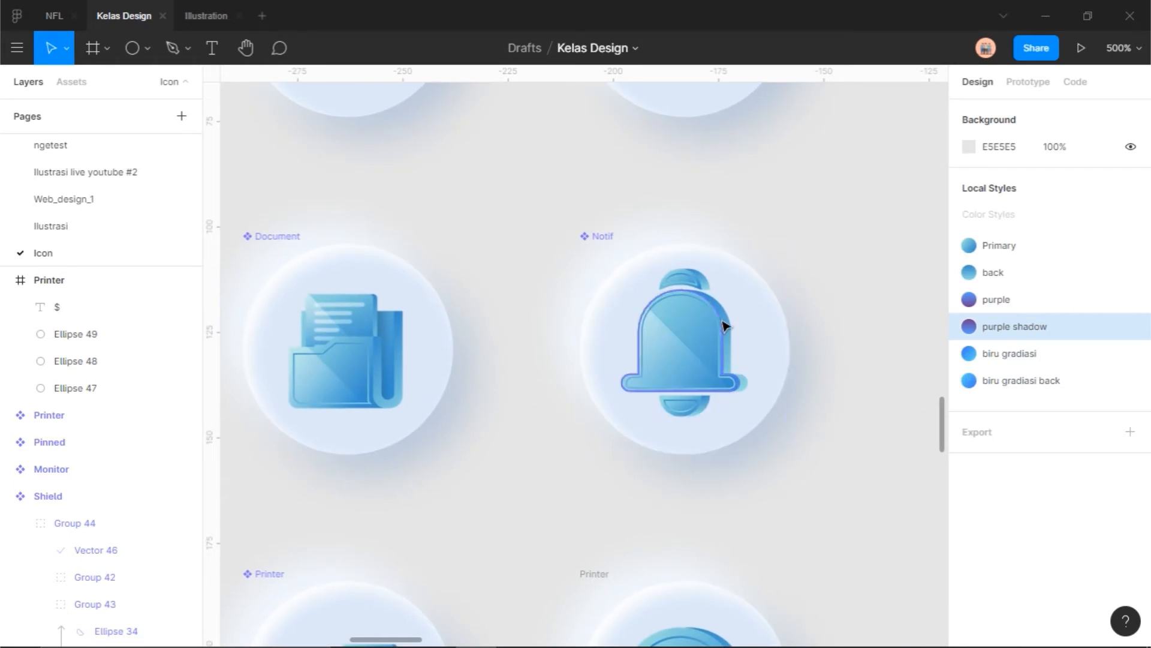
scroll(826, 361, "up", 3)
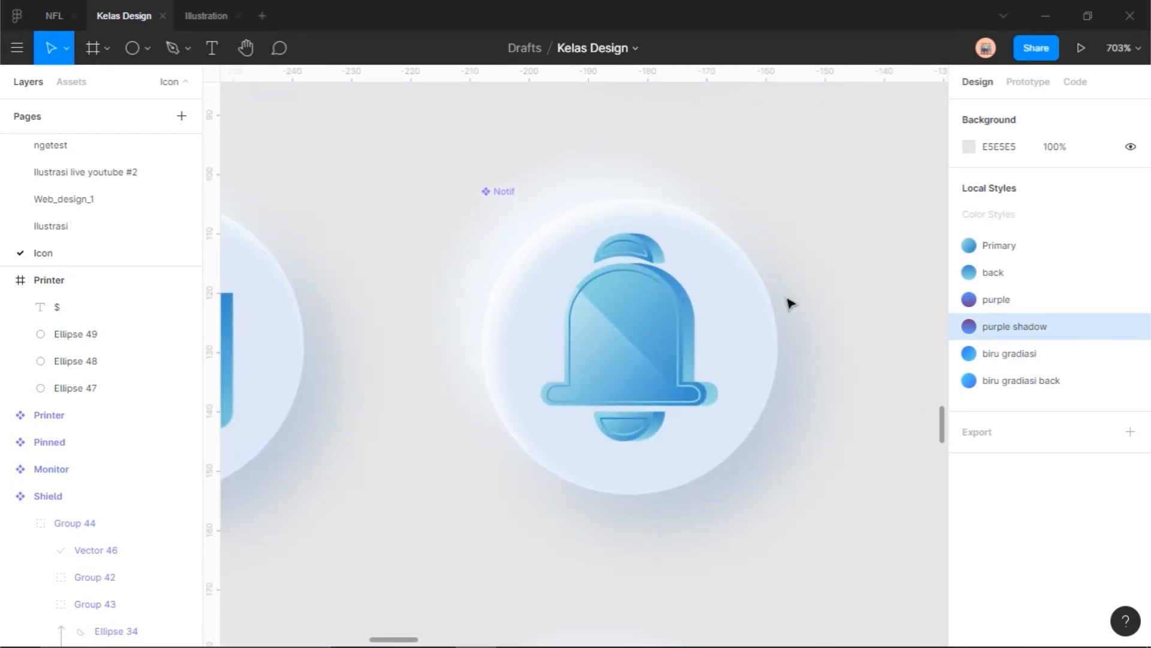
scroll(786, 225, "up", 5)
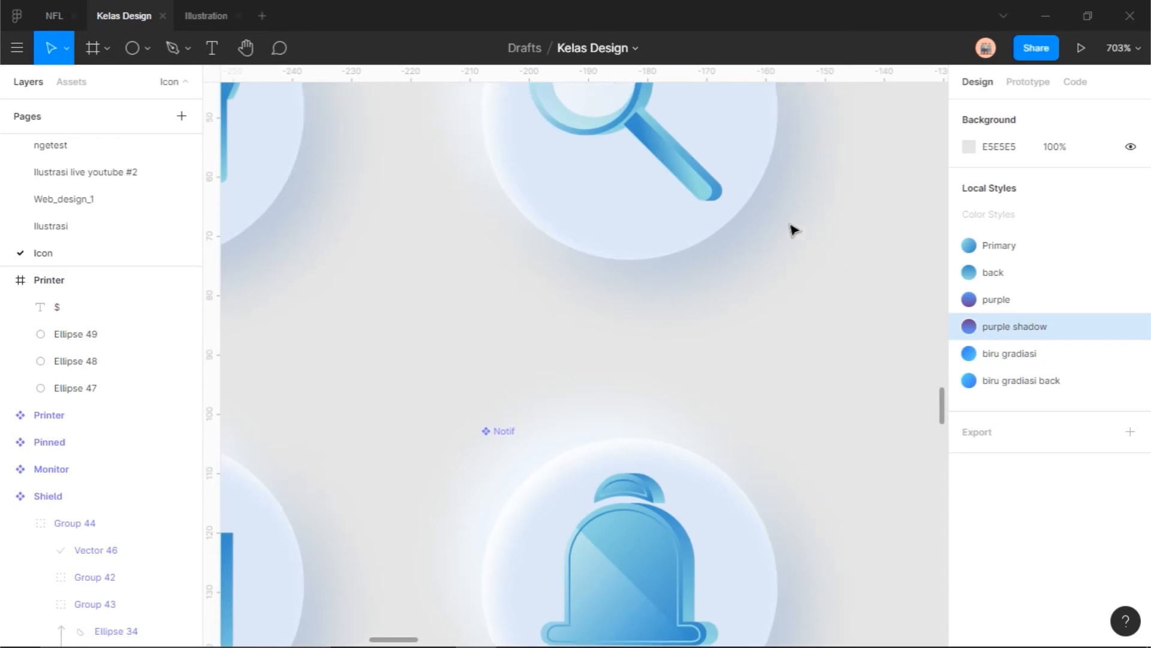
left_click_drag(478, 319, 880, 400)
left_click_drag(706, 415, 781, 414)
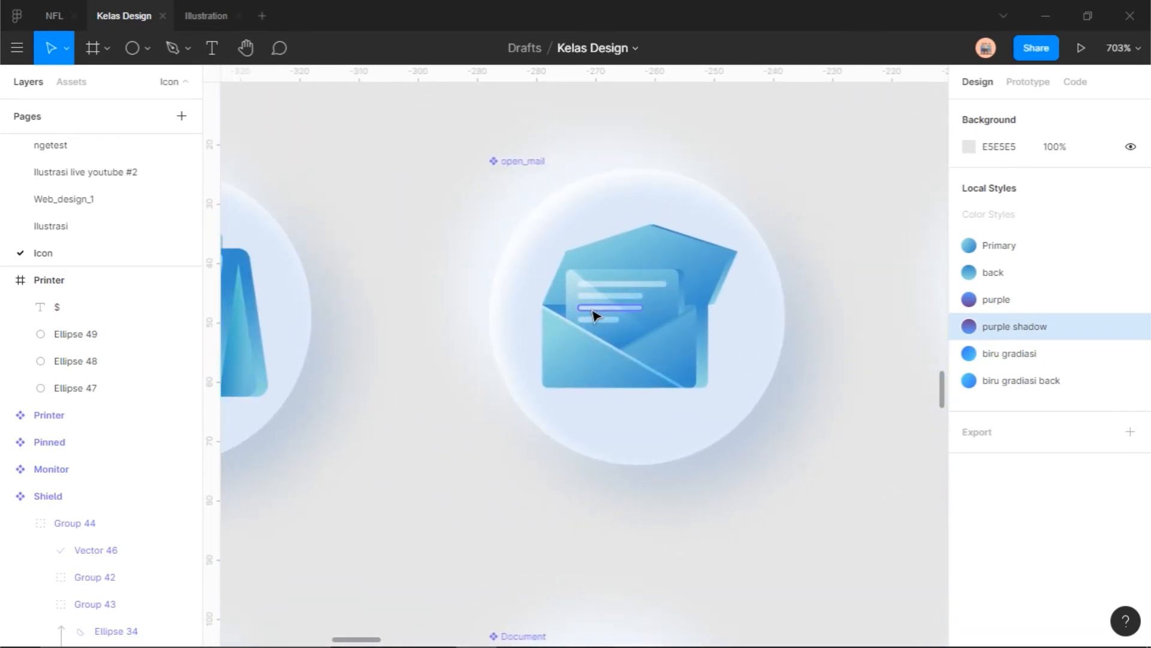
left_click_drag(436, 378, 840, 396)
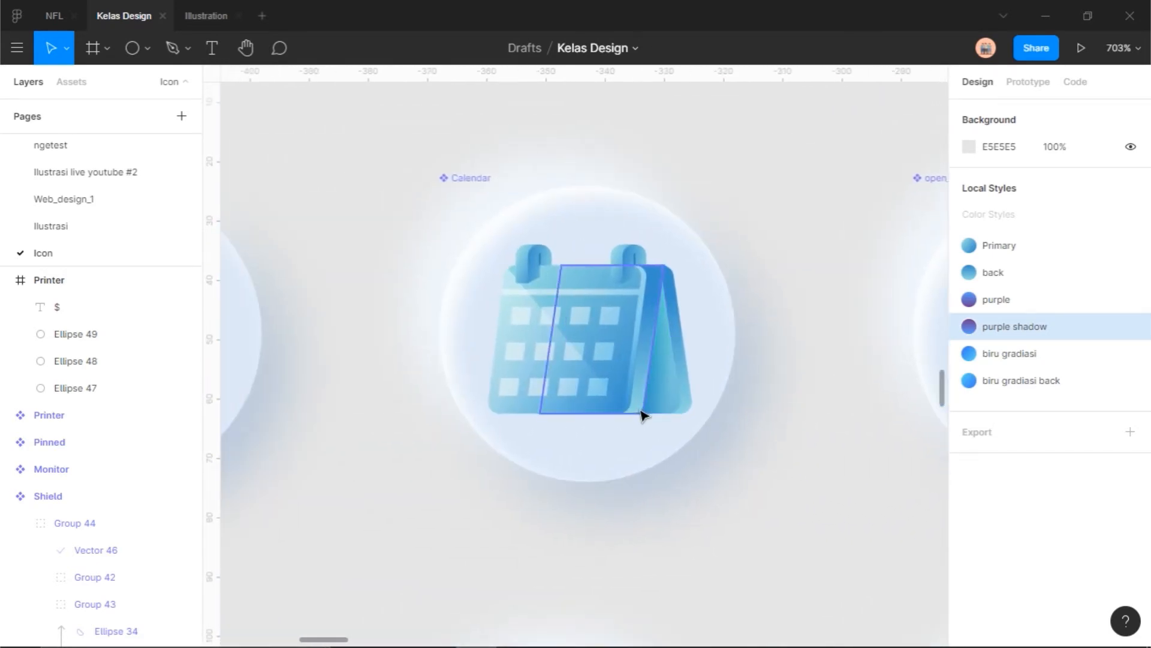
- Inspect the diagonal highlight shape on the Settings gear, checking its blend mode, opacity and fill, and return to the new coin
scroll(640, 414, "down", 5)
left_click_drag(855, 389, 524, 487)
left_click_drag(644, 418, 573, 419)
left_click_drag(668, 238, 609, 362)
left_click(425, 470, "ctrl")
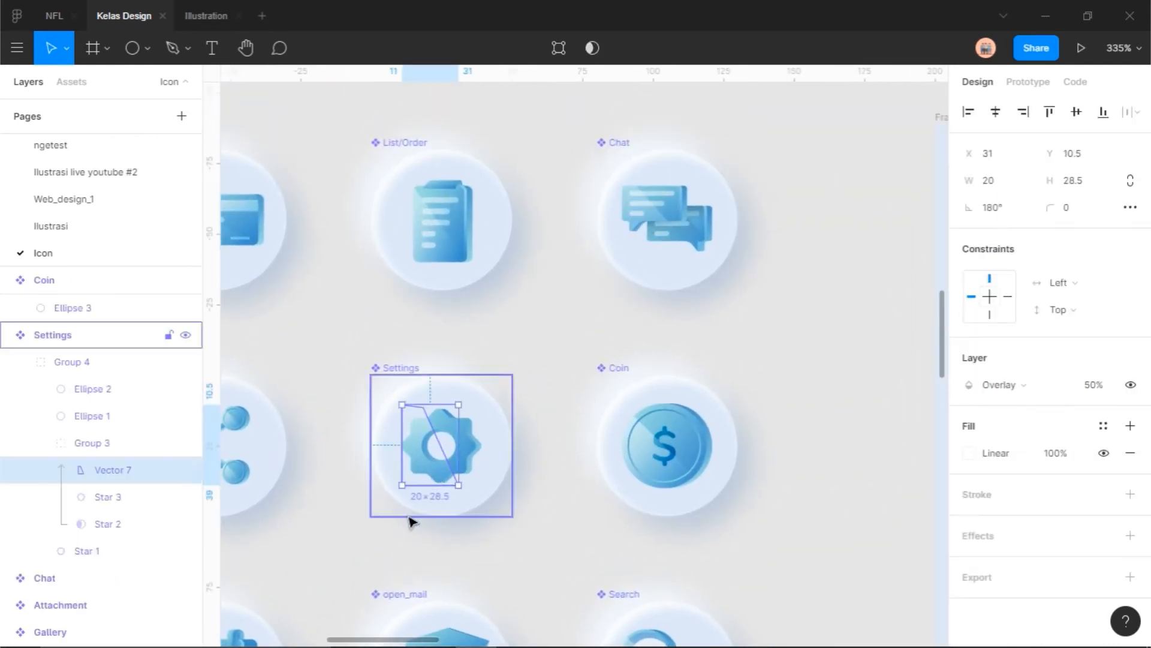
scroll(416, 514, "up", 4)
left_click(593, 590)
scroll(682, 573, "down", 7)
left_click_drag(665, 491, 577, 358)
scroll(655, 380, "down", 5)
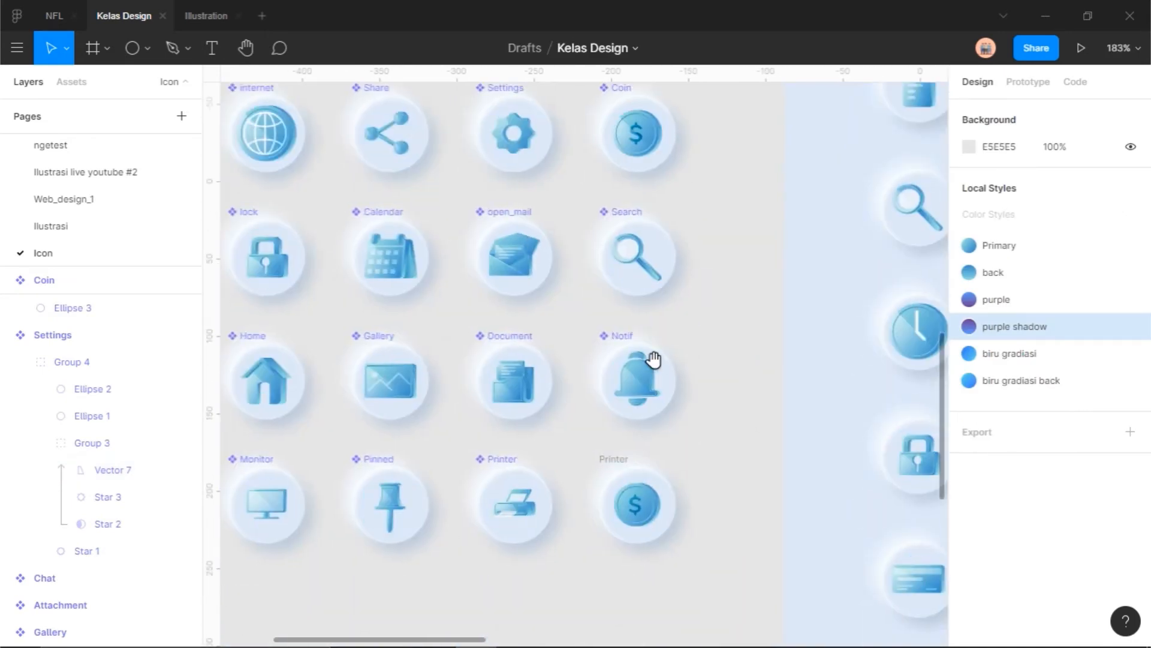
- Group the ring ellipse with the 28×28 front coin ellipse in the Printer frame
scroll(701, 545, "up", 1)
scroll(688, 553, "up", 10)
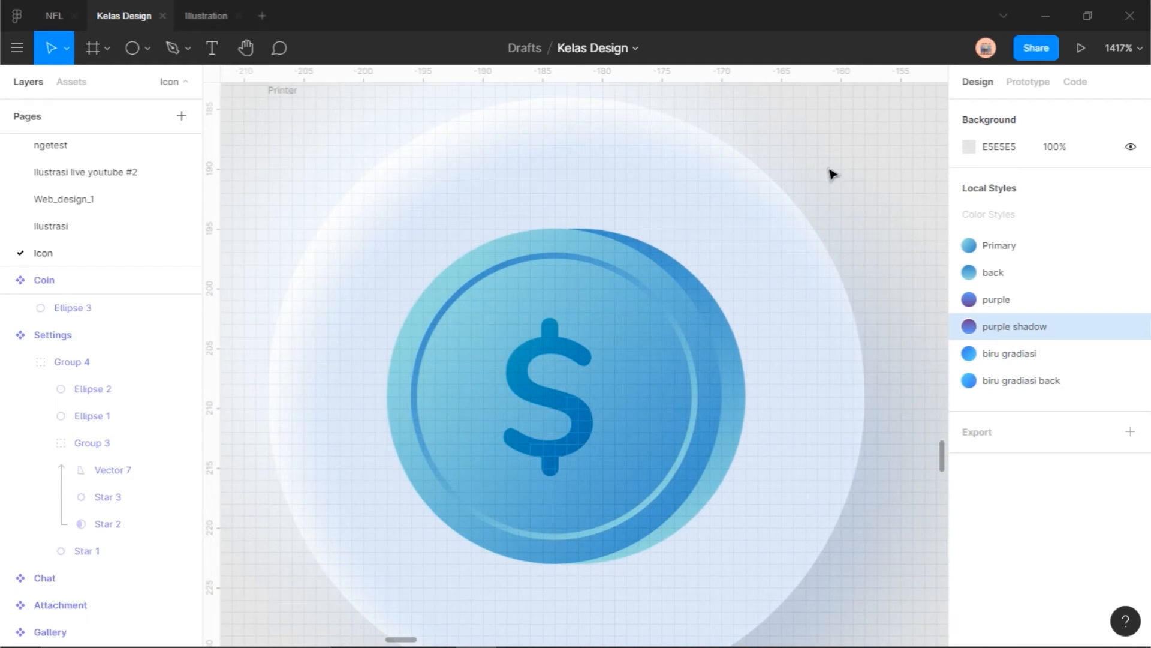
left_click(631, 282)
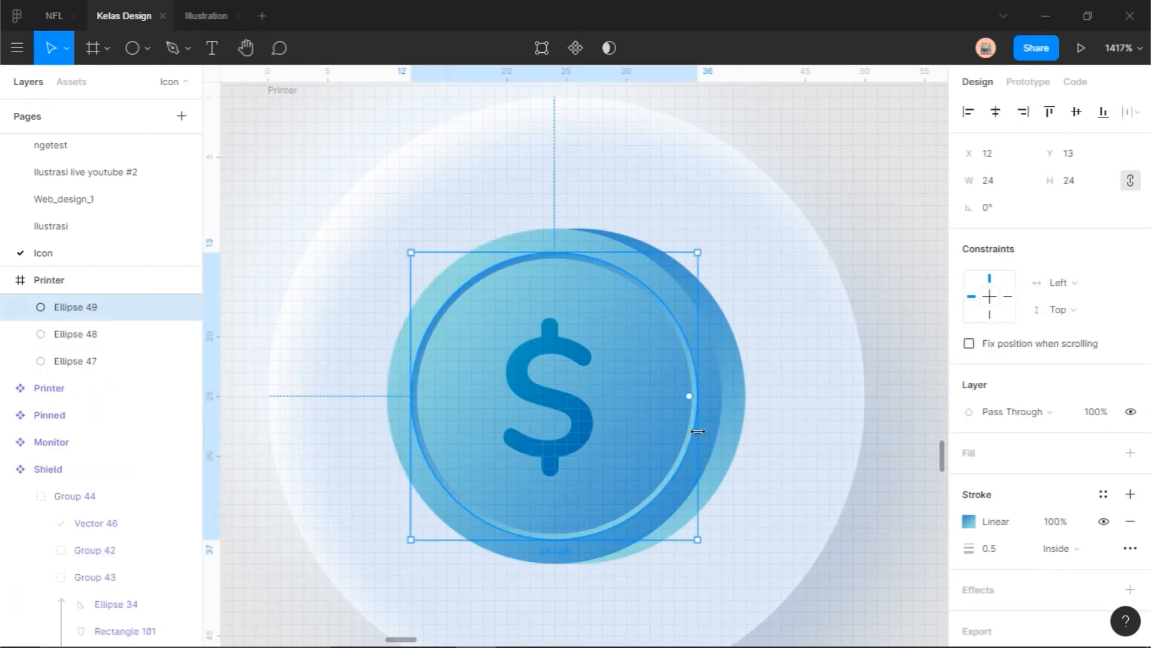
left_click(556, 243, "shift")
scroll(121, 361, "up", 2)
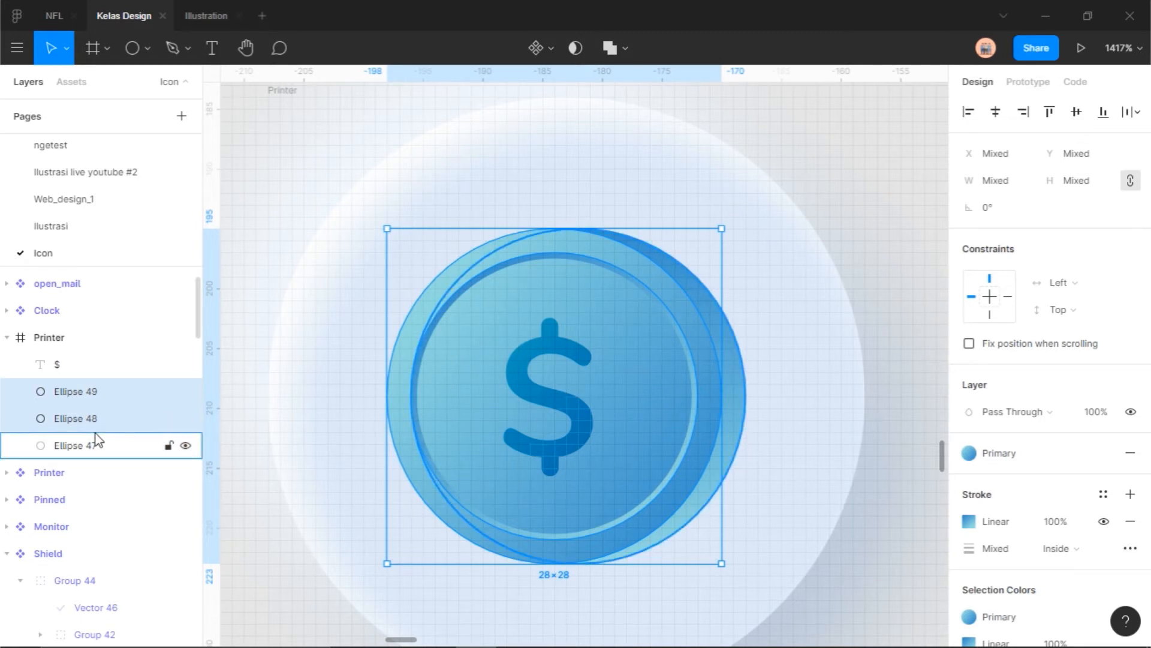
key("ctrl+g")
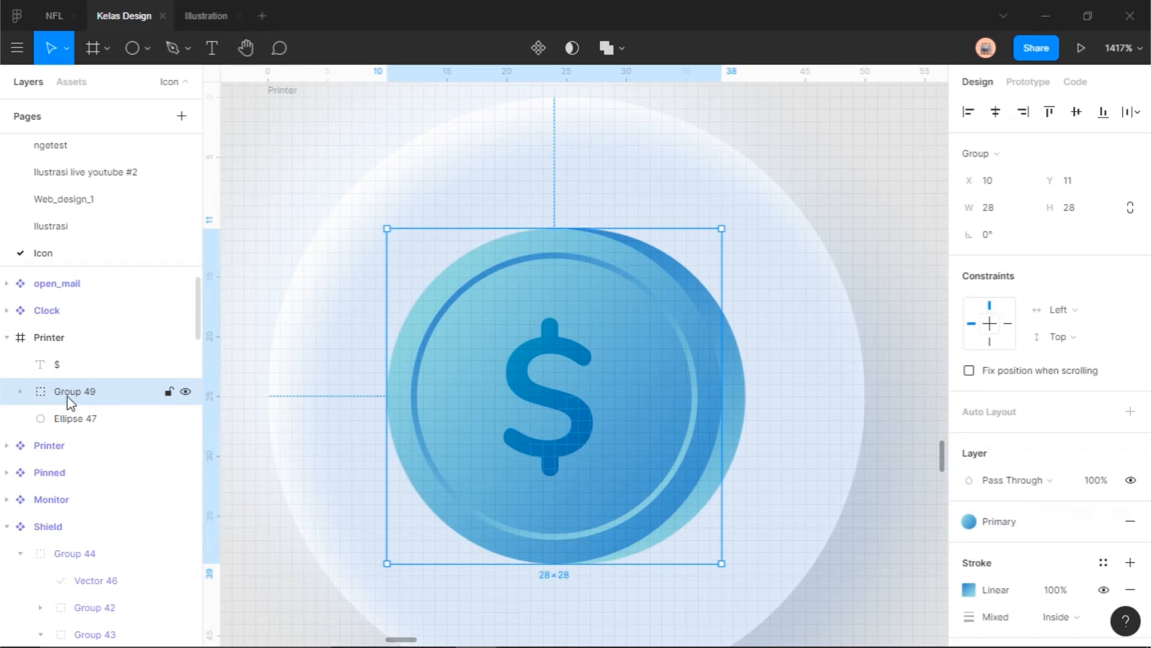
- Turn the 28×28 front coin ellipse inside the new group into a mask
left_click(22, 391)
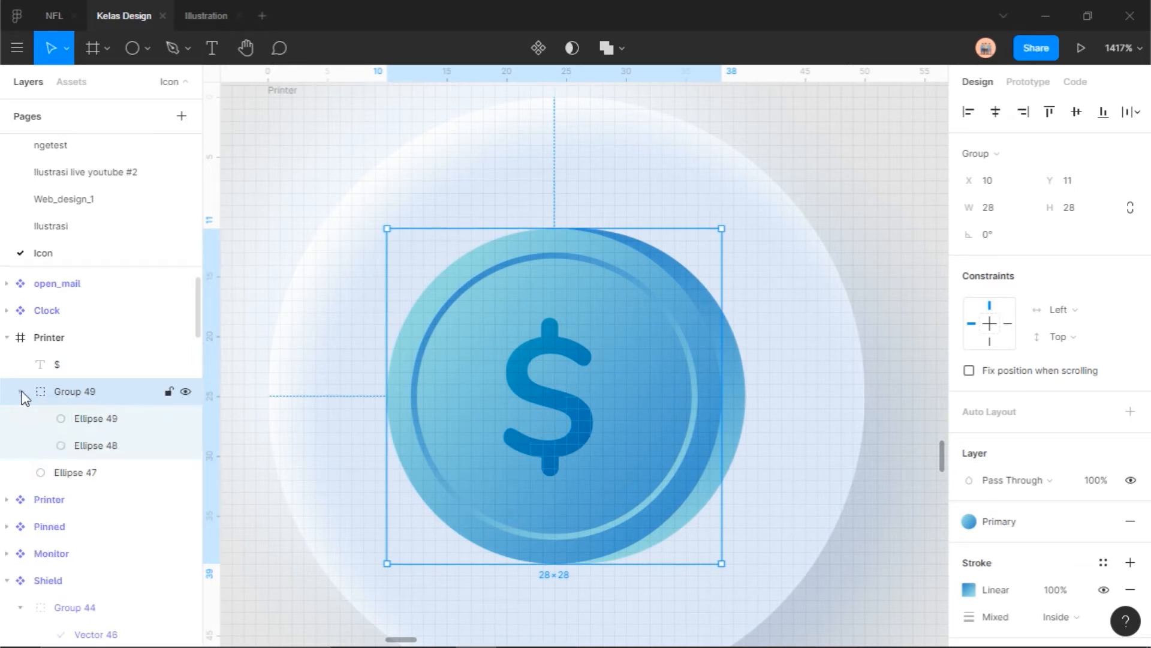
left_click(95, 447)
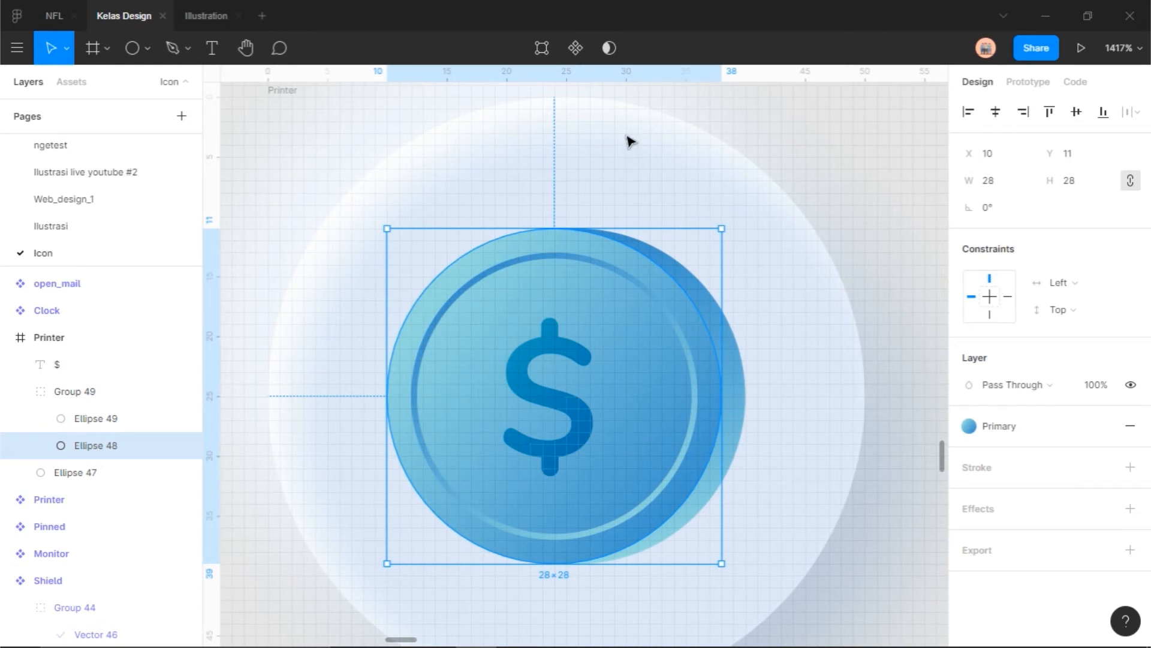
left_click(610, 49)
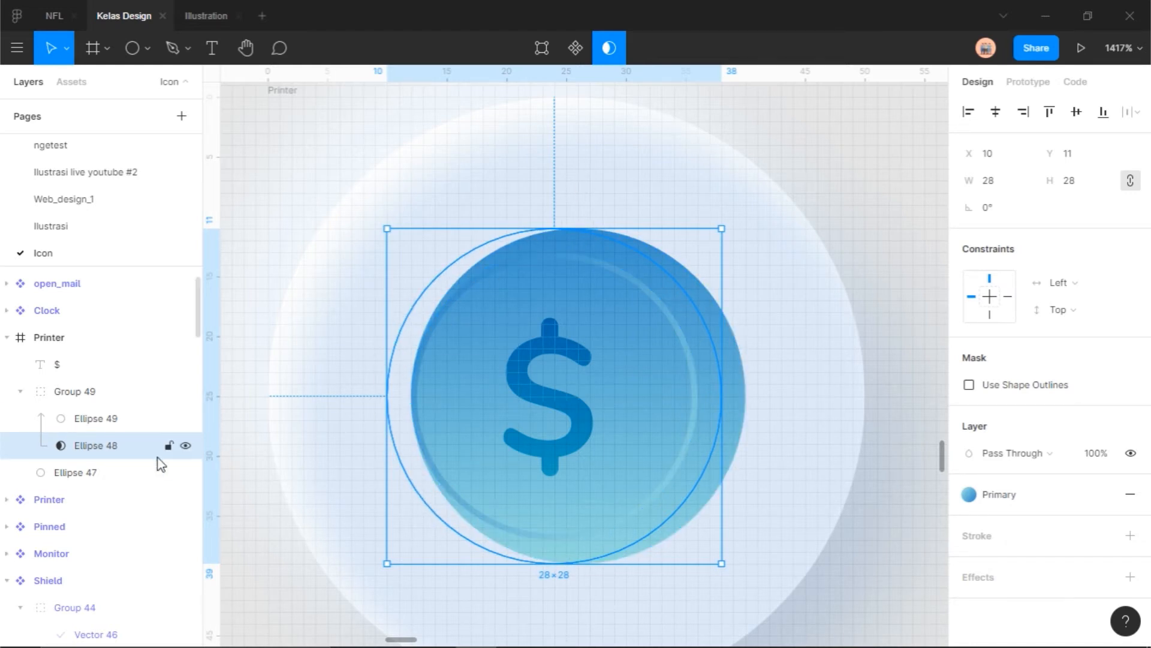
- Duplicate the mask ellipse in the coin group and turn off masking on the copy to restore the gradient face
left_click(84, 427)
left_click(90, 448)
key("ctrl+d")
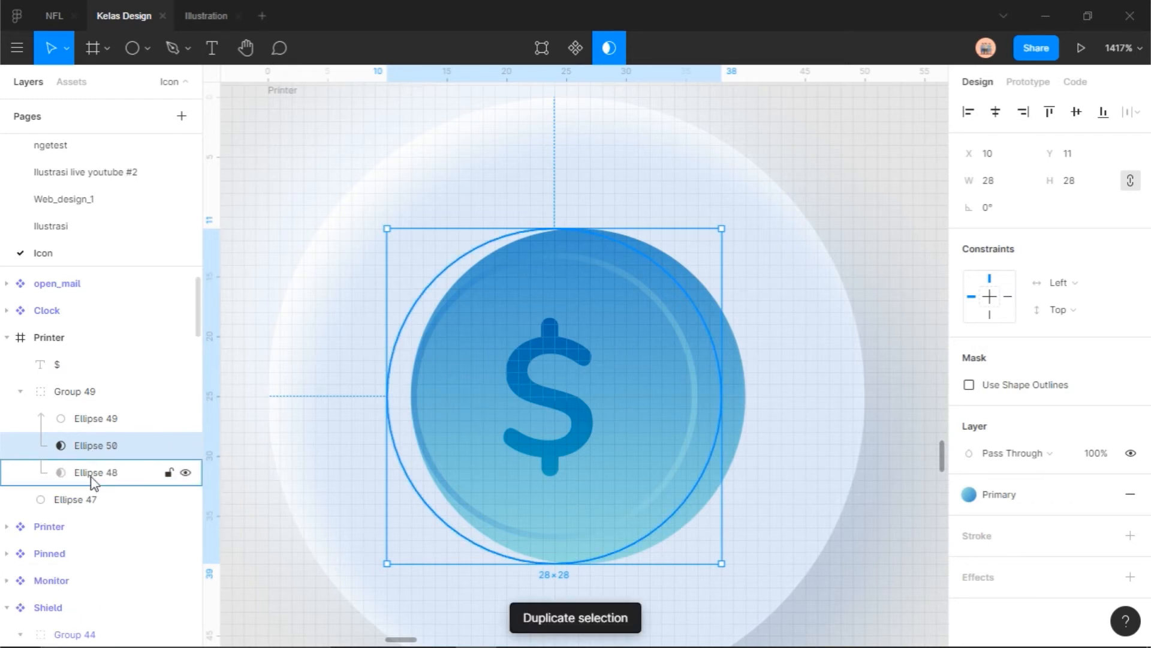
left_click(95, 471)
left_click(97, 450)
left_click(99, 472)
left_click(97, 451)
left_click(102, 474)
left_click(101, 452)
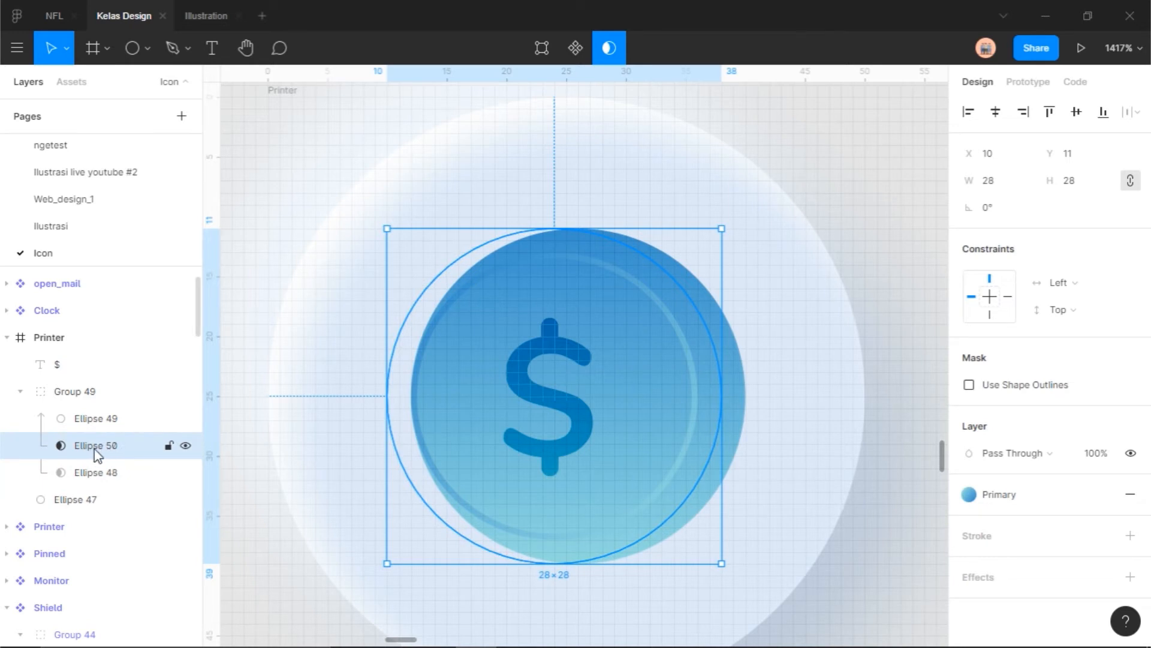
left_click(619, 53)
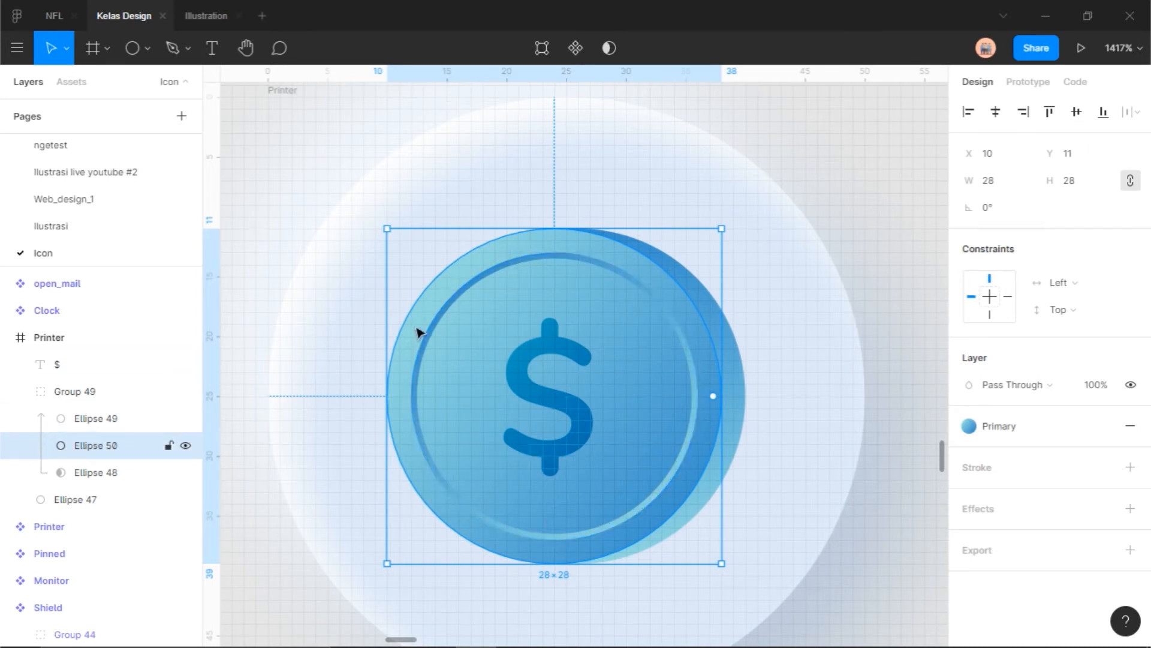
- Examine the ring, face and mask ellipses in the coin group to check how they stack and overlap
left_click(108, 475)
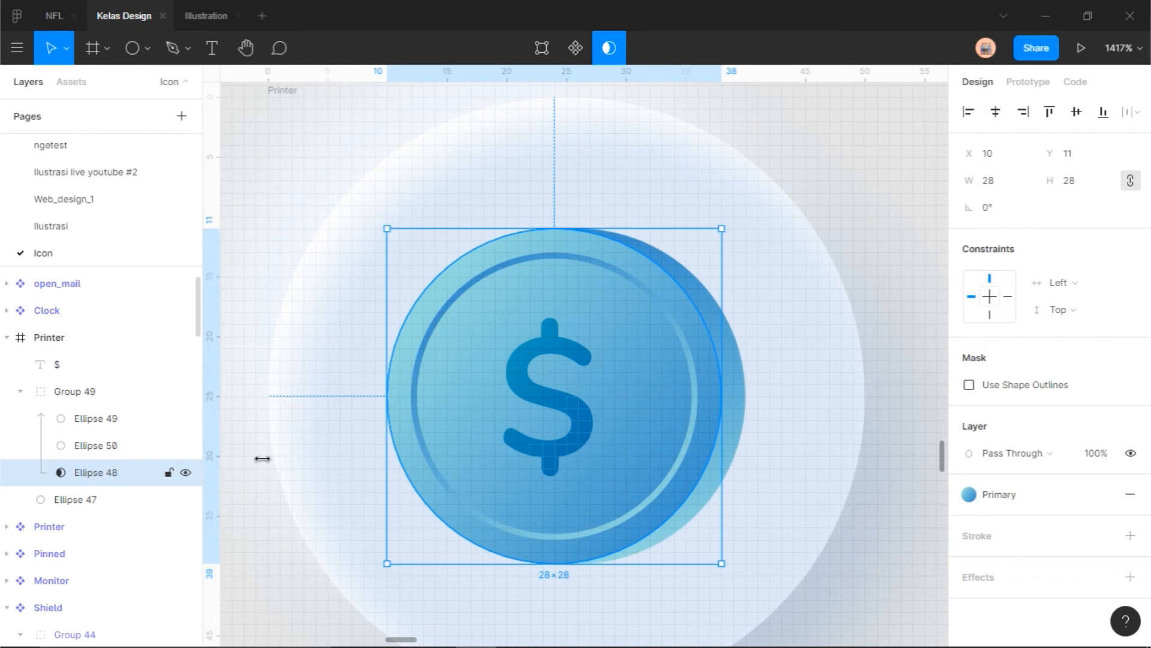
left_click(473, 292)
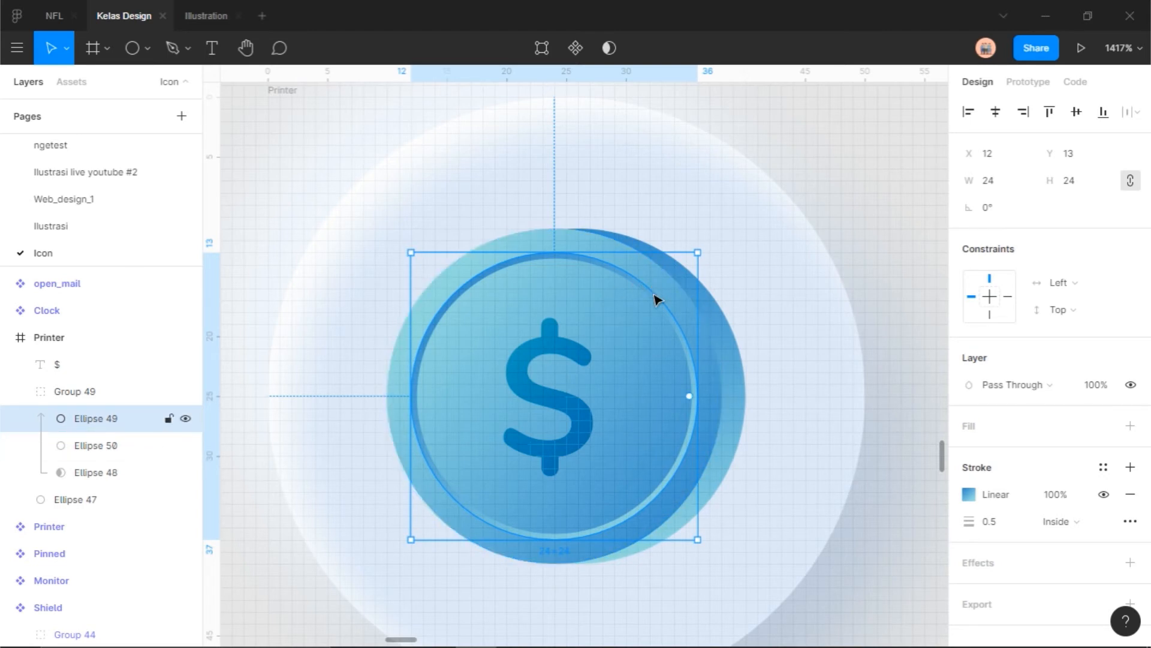
left_click(123, 477)
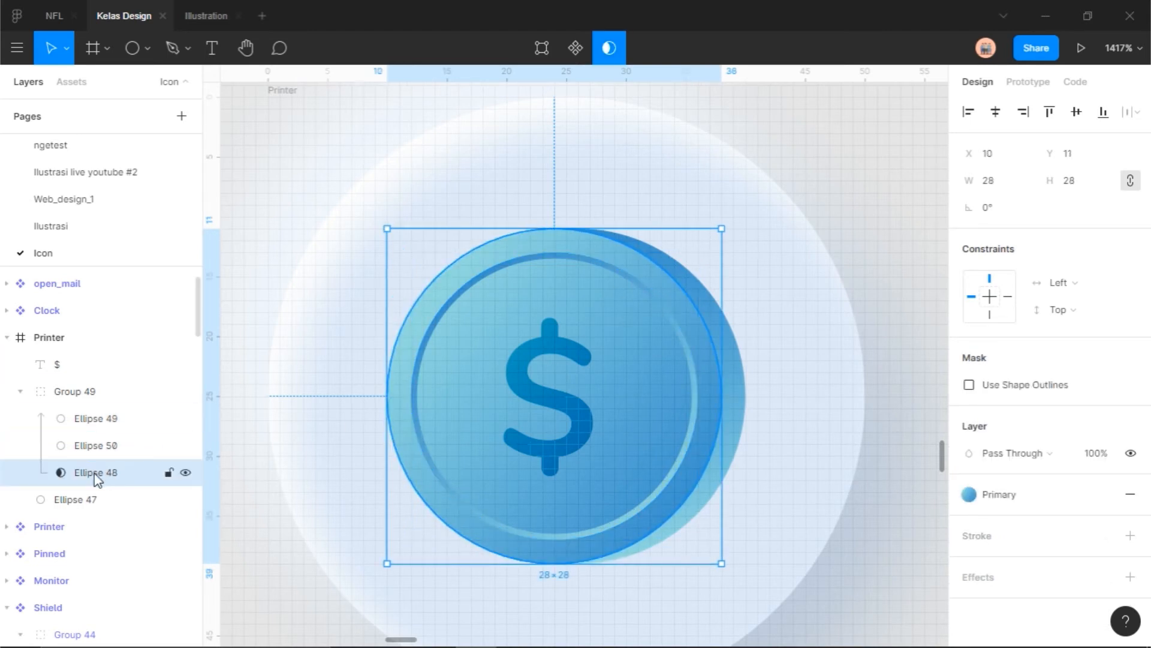
left_click(111, 419)
left_click_drag(658, 304, 740, 268)
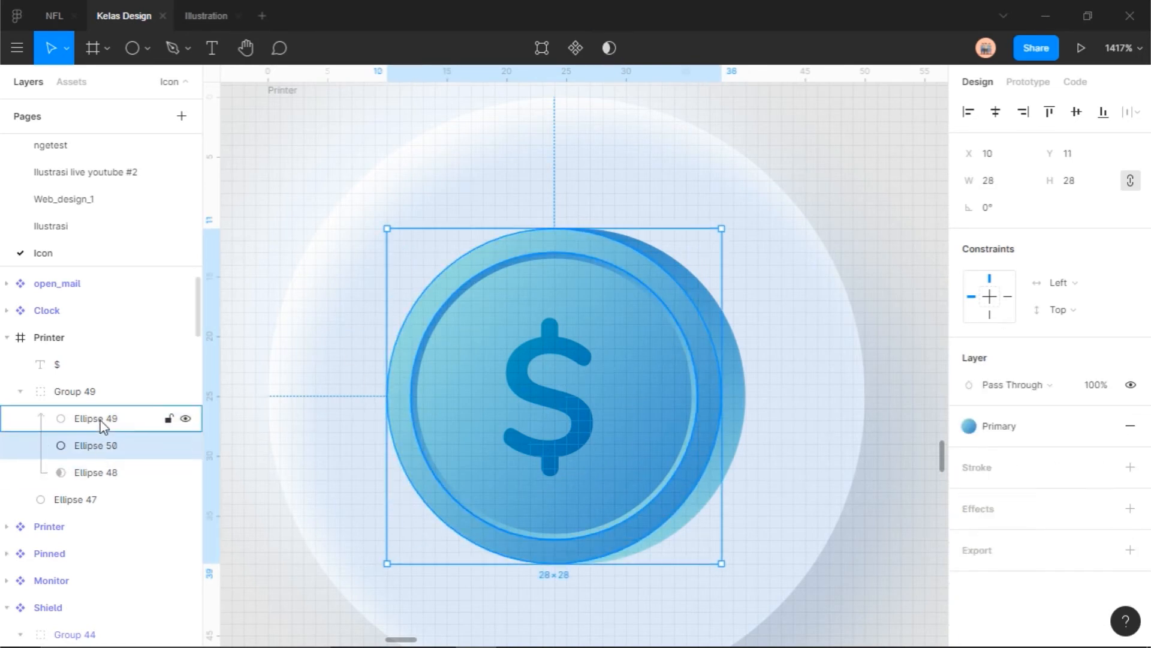
left_click(102, 473)
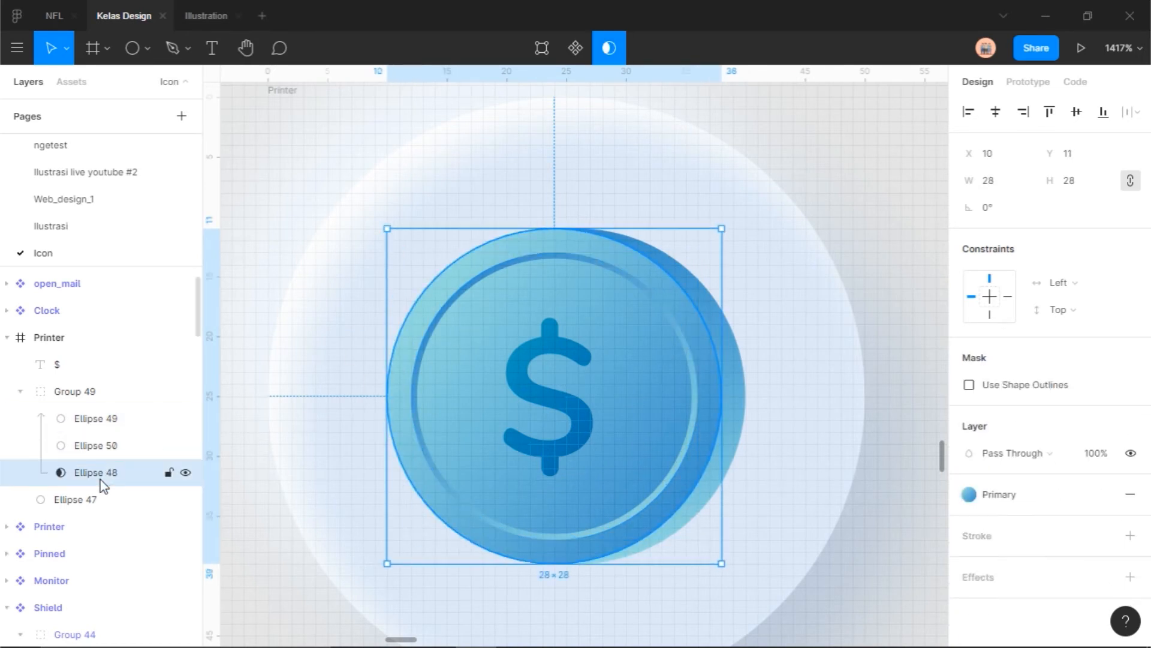
left_click(96, 445)
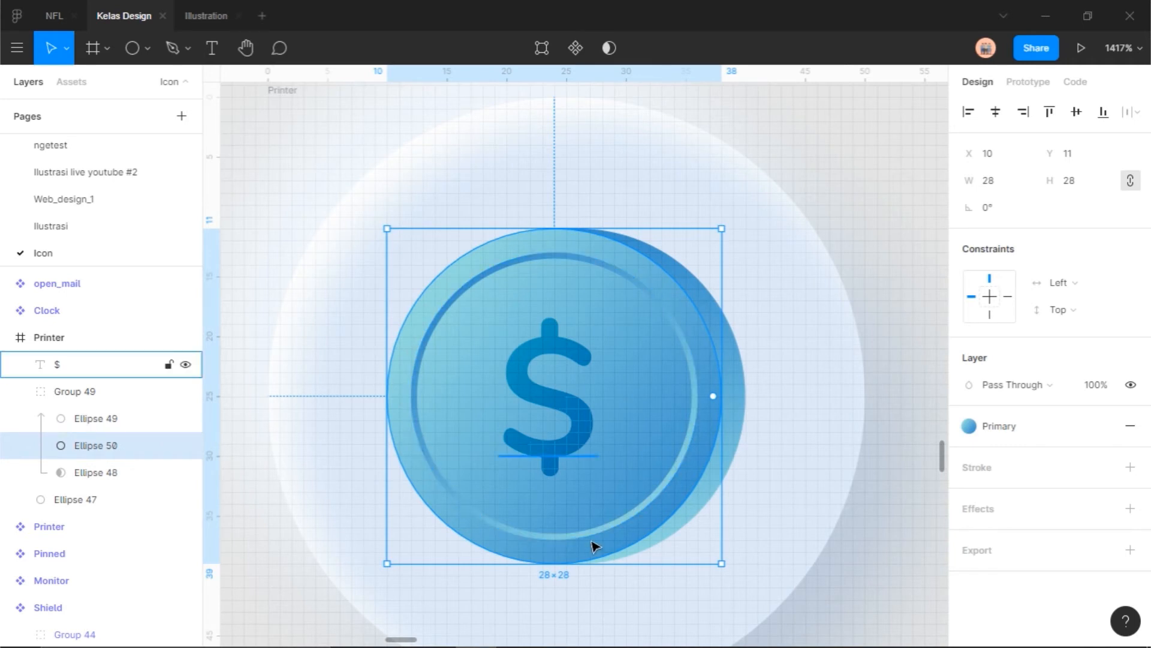
left_click(71, 423)
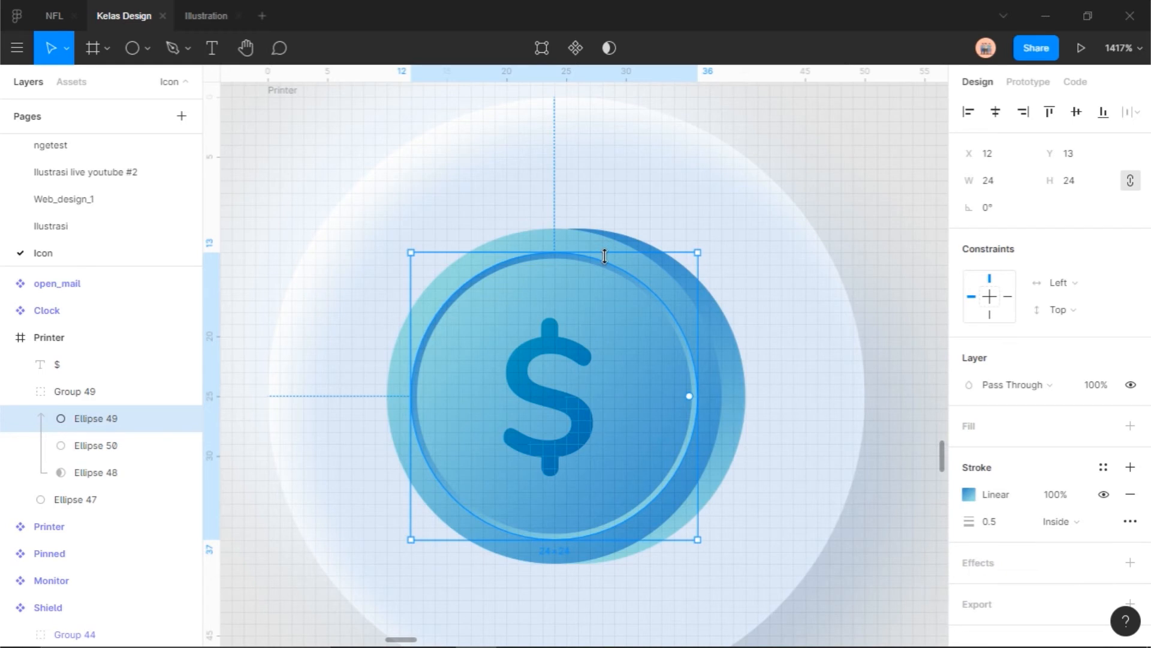
left_click(575, 242)
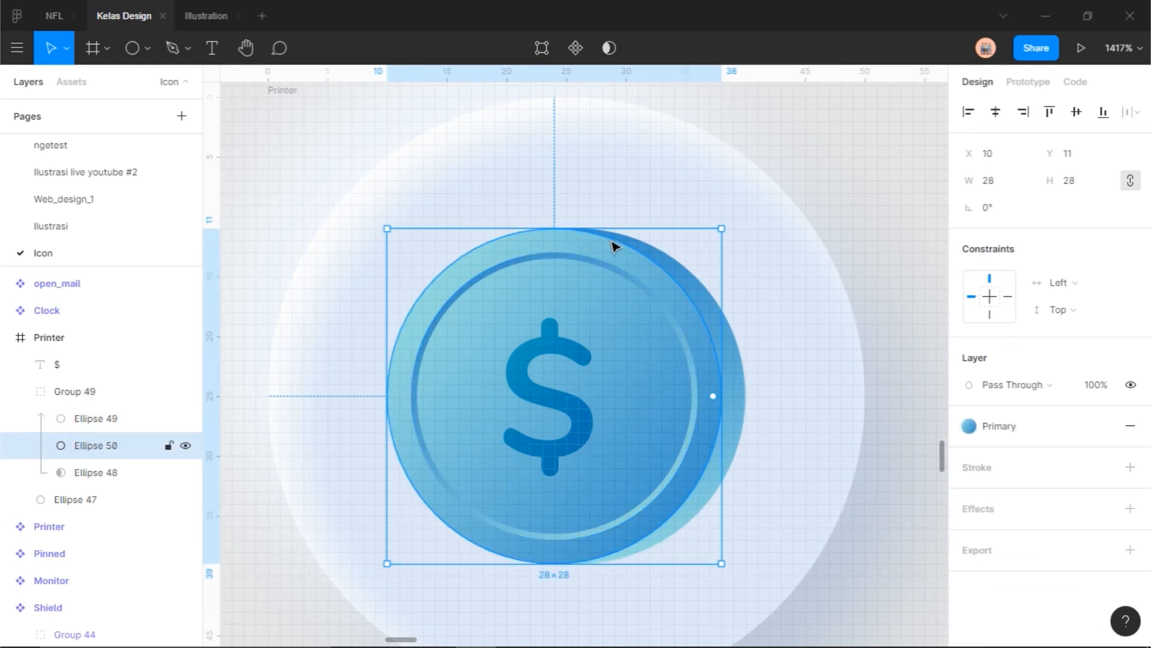
left_click(824, 175)
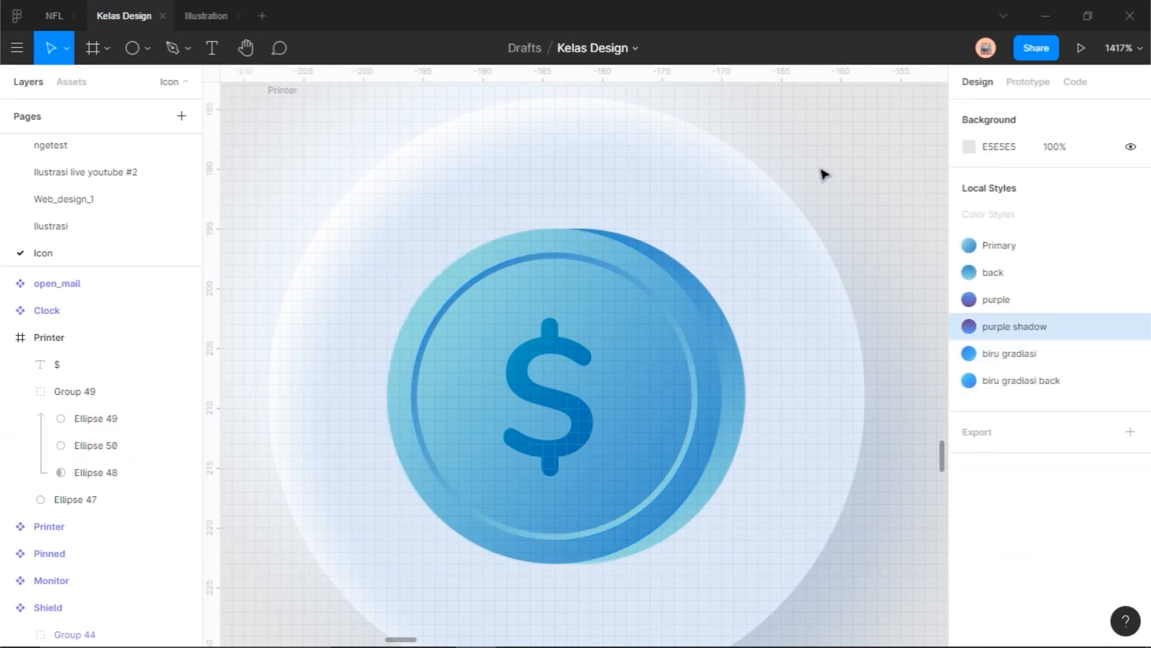
- Duplicate the coin's front face ellipse and replace the copy's Primary style with a plain fill
left_click(552, 244)
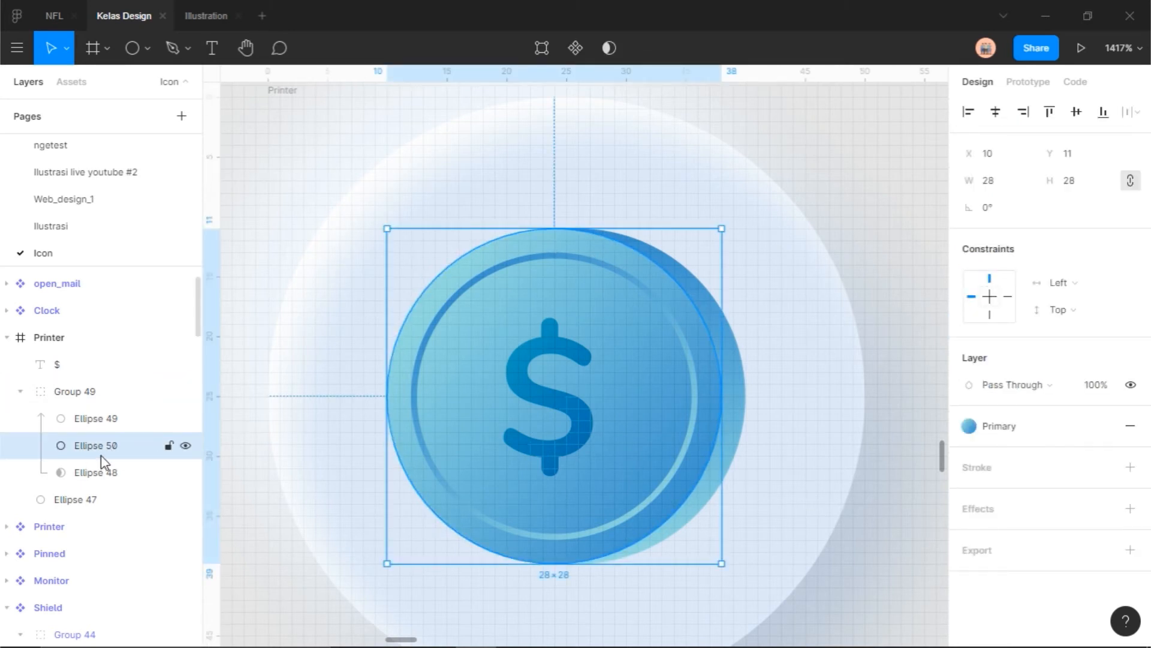
key("ctrl+d")
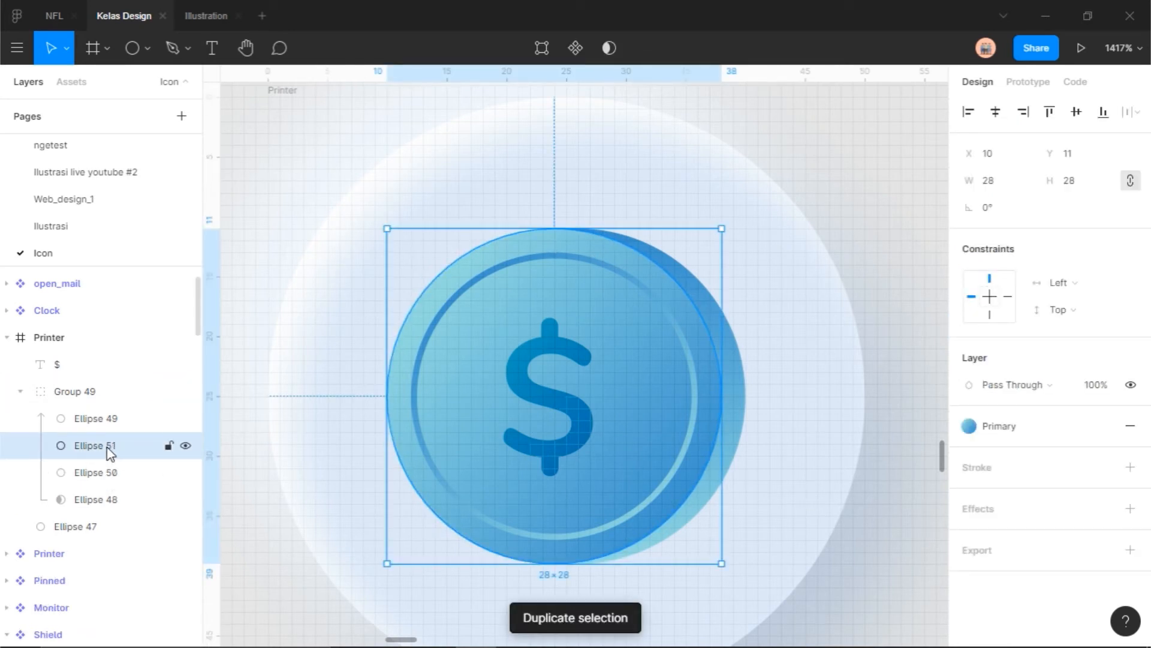
left_click(1132, 427)
left_click(989, 430)
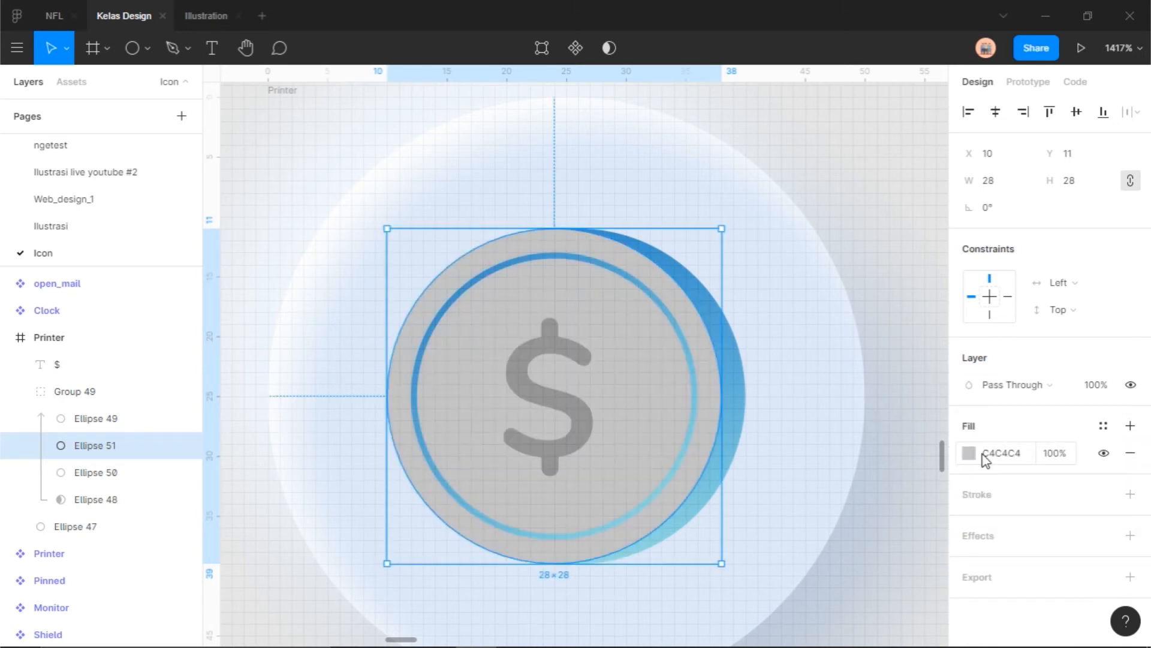
- Change the duplicated ellipse's fill to a linear gradient from white at 100% to white at 0% opacity
left_click(969, 454)
left_click(772, 207)
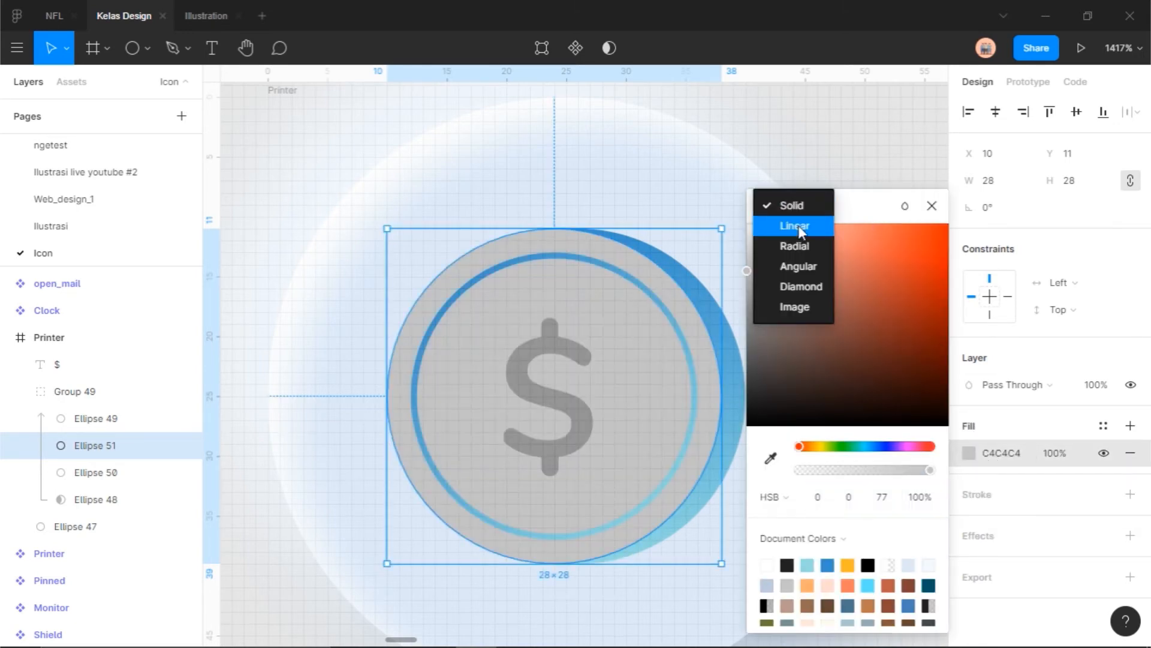
left_click(783, 223)
left_click(568, 226)
left_click_drag(756, 294, 668, 250)
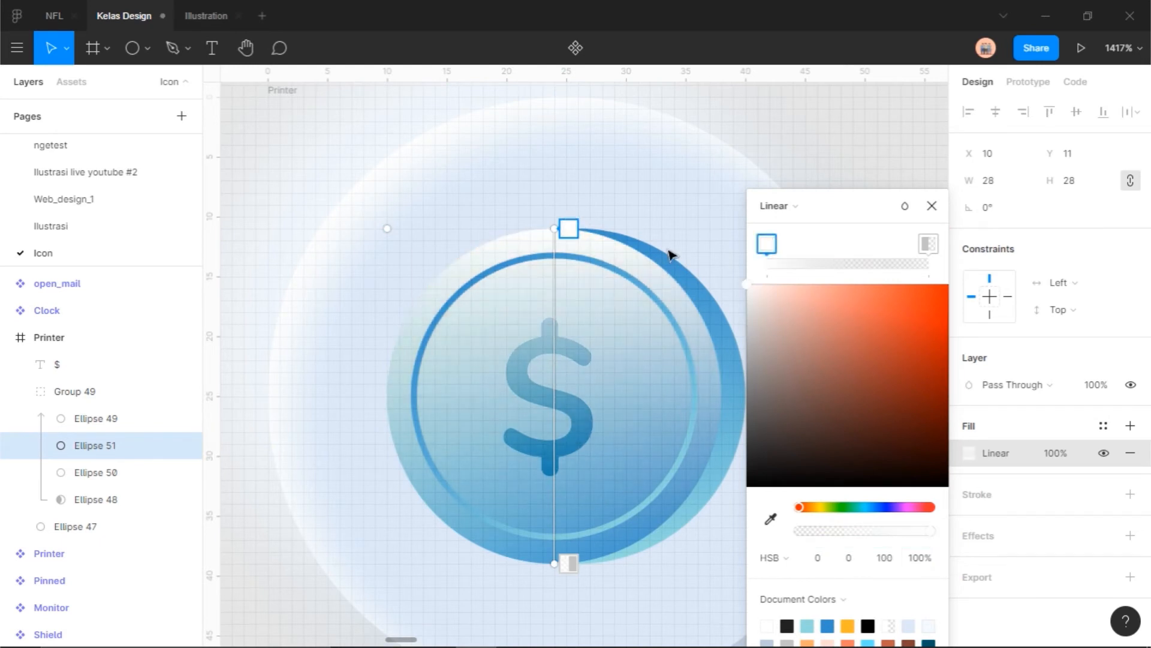
left_click(928, 244)
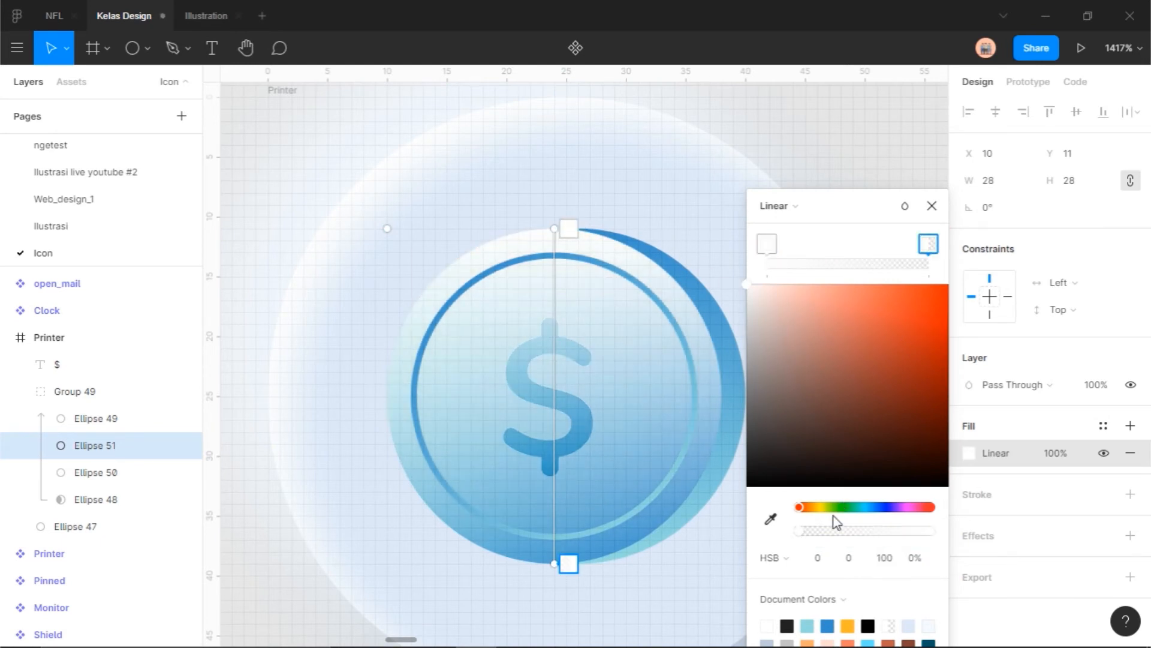
- Angle the white gradient diagonally across the coin, from its upper-left edge to its lower-right edge
left_click_drag(555, 229, 400, 246)
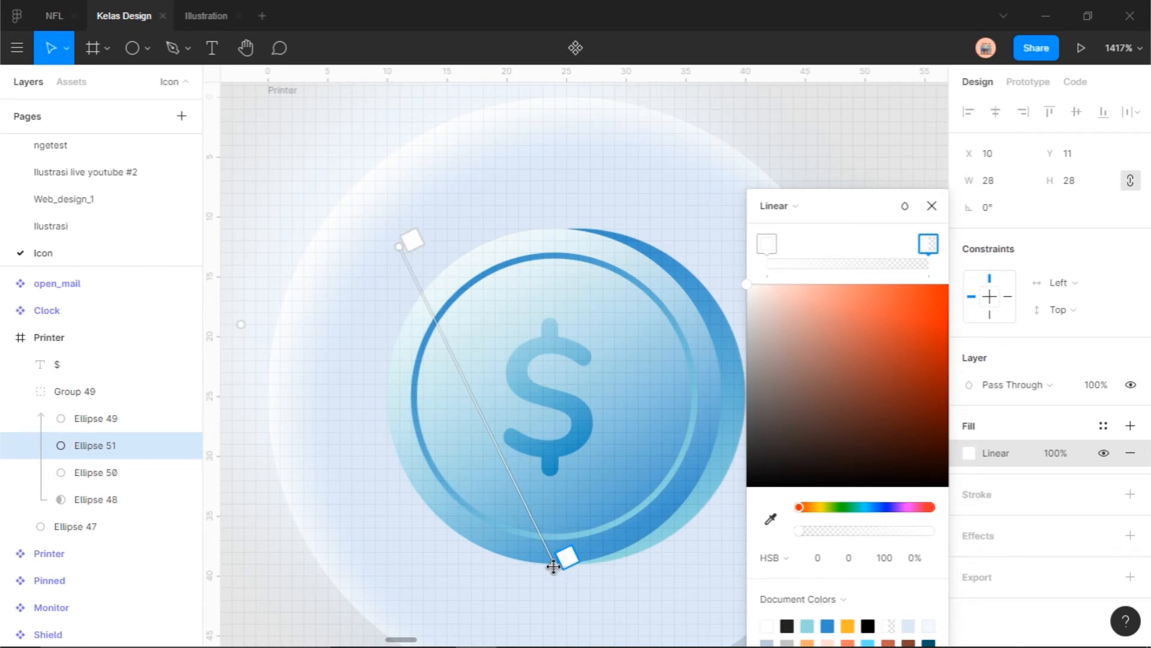
left_click_drag(552, 566, 649, 551)
left_click(410, 240)
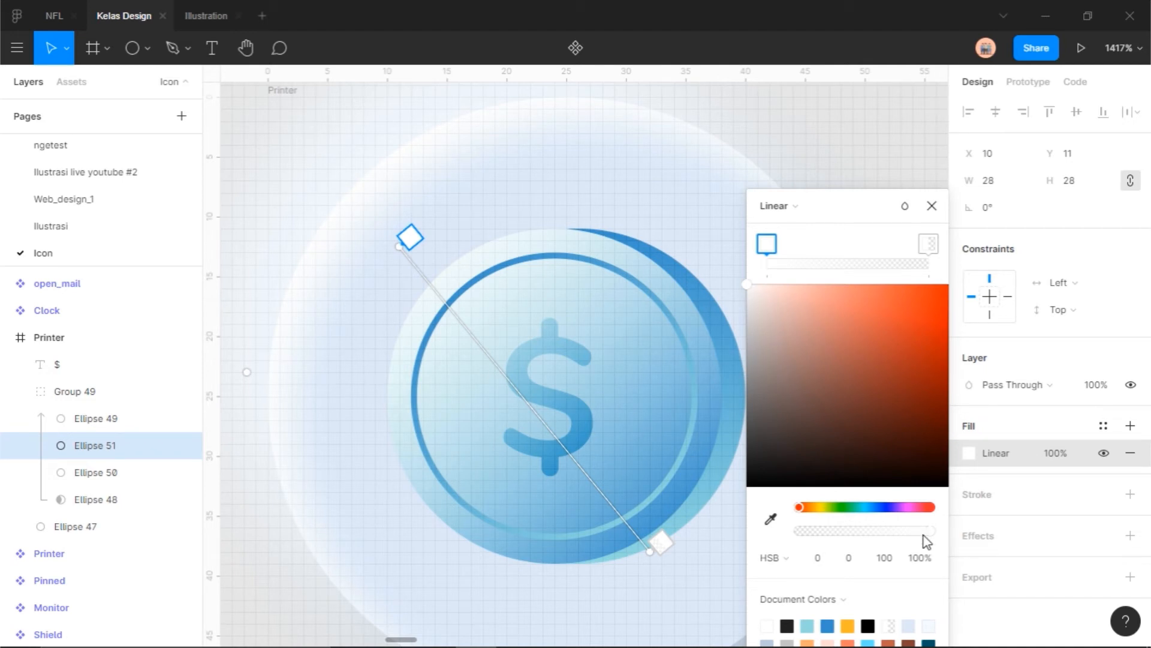
left_click(929, 246)
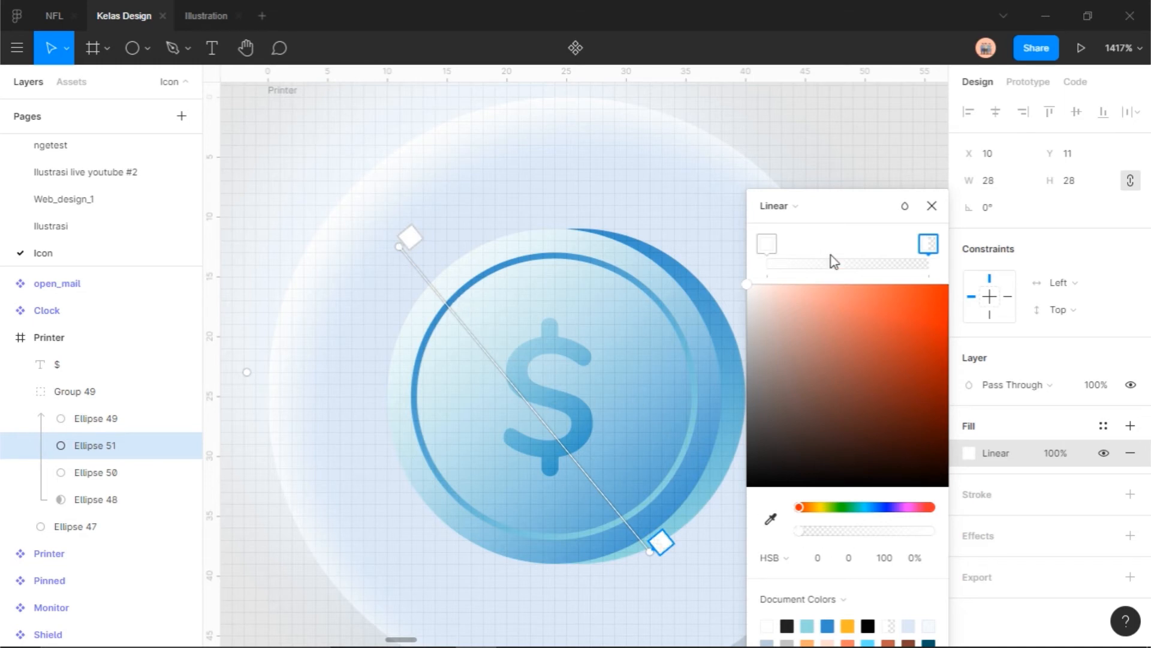
left_click(932, 206)
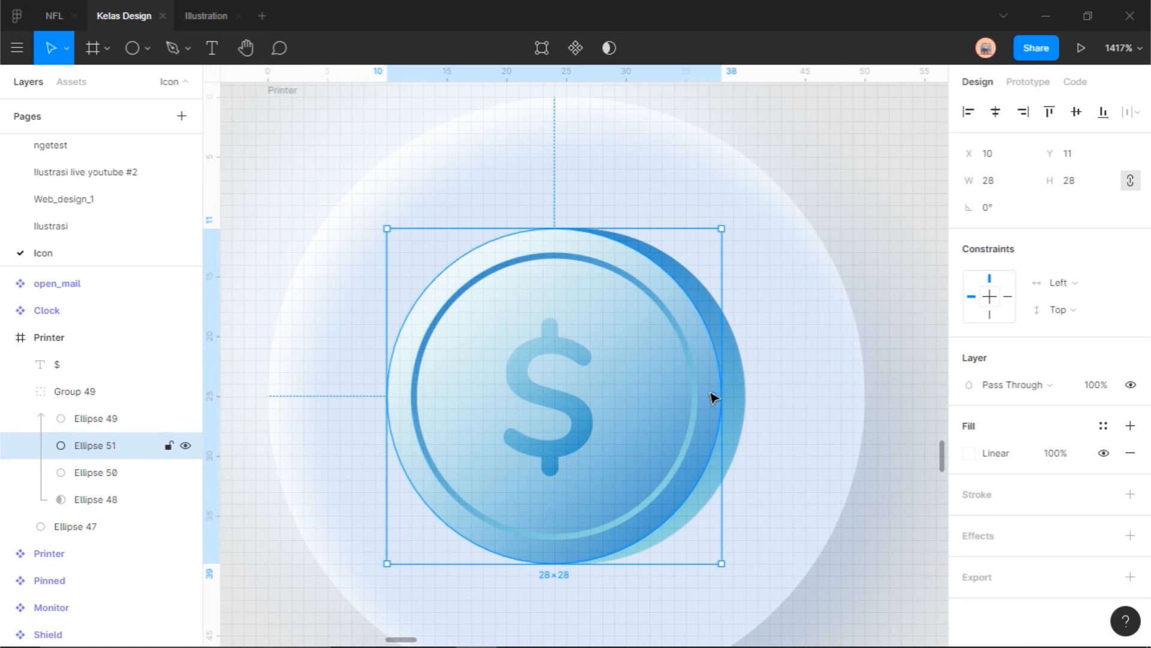
key("Escape")
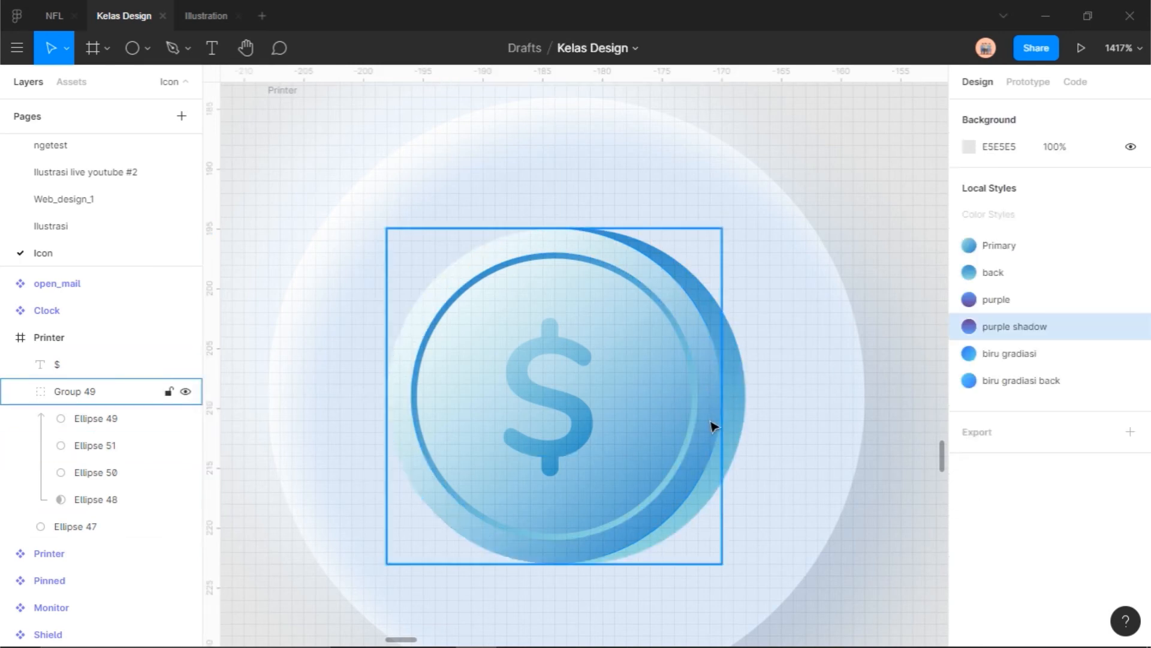
- Cut the white gradient ellipse to a diagonal half circle with a 45° arc start and 50% sweep
scroll(709, 424, "down", 3)
left_click(135, 449)
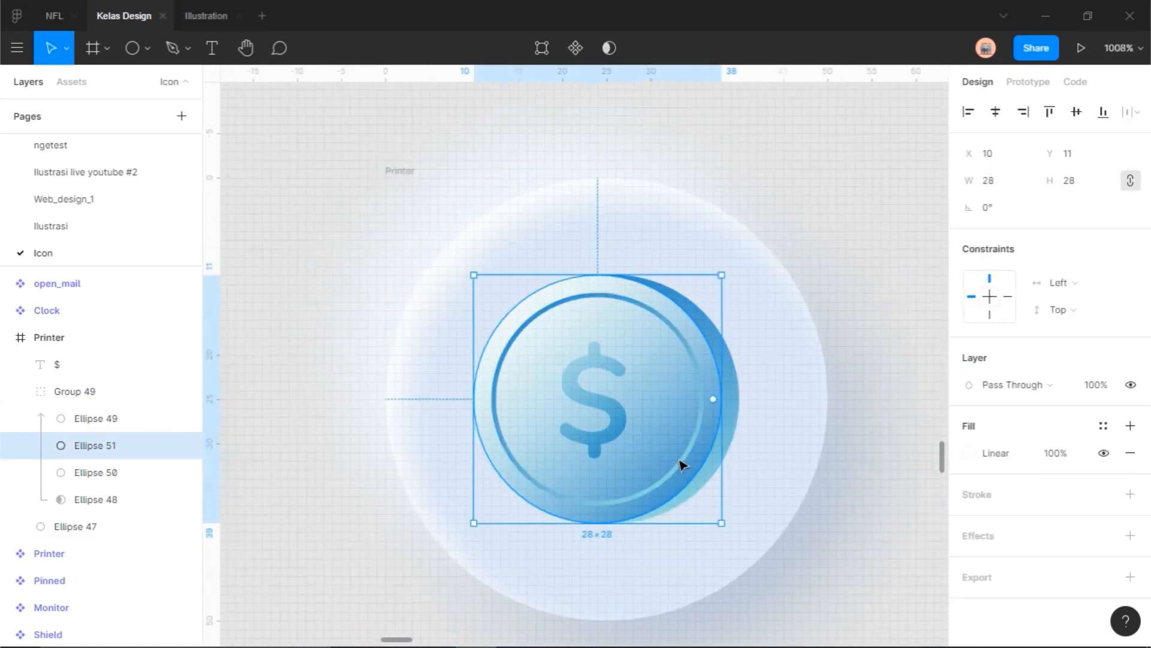
scroll(681, 466, "up", 2)
scroll(693, 449, "up", 3)
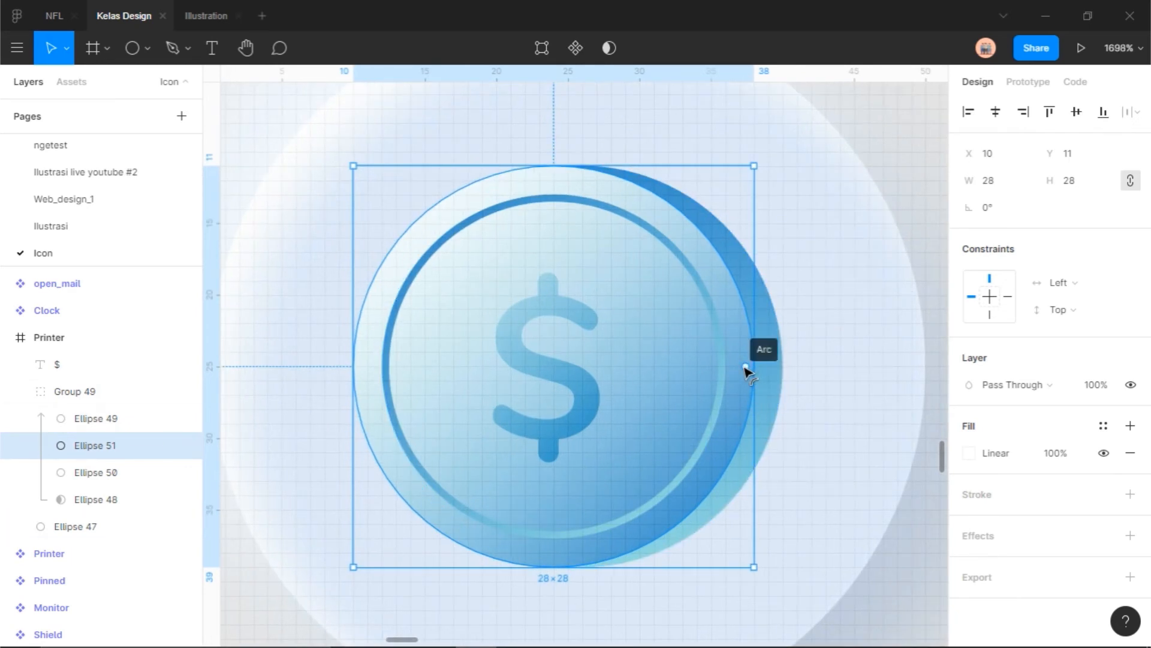
left_click_drag(747, 367, 584, 265)
left_click_drag(653, 367, 673, 494)
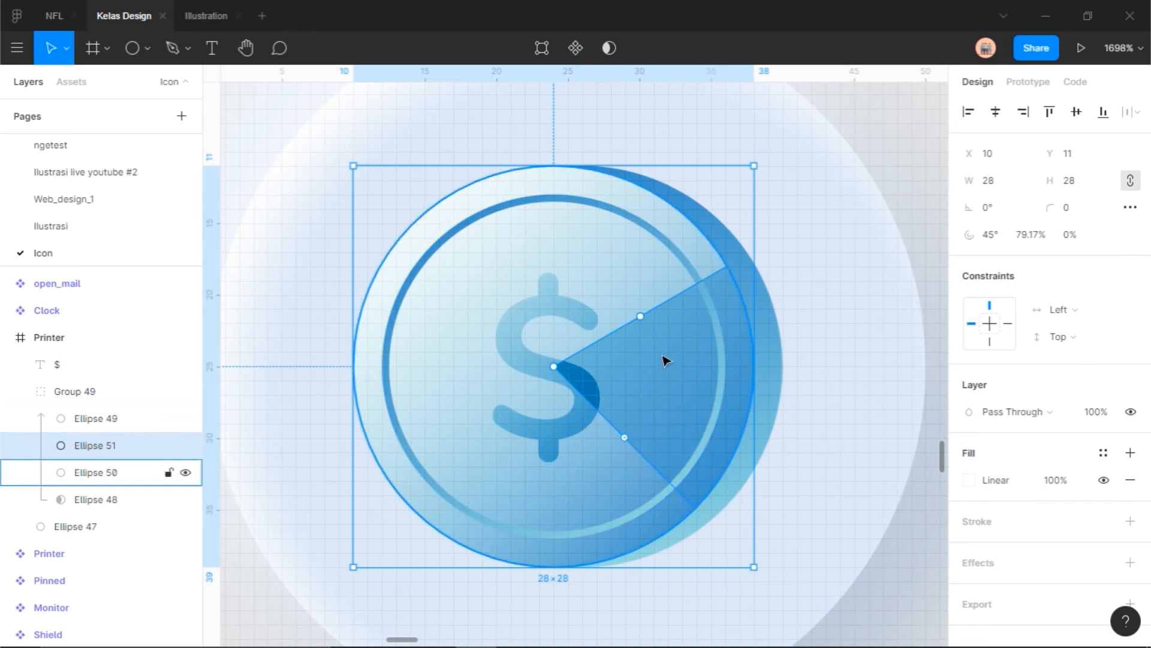
left_click_drag(640, 316, 429, 243)
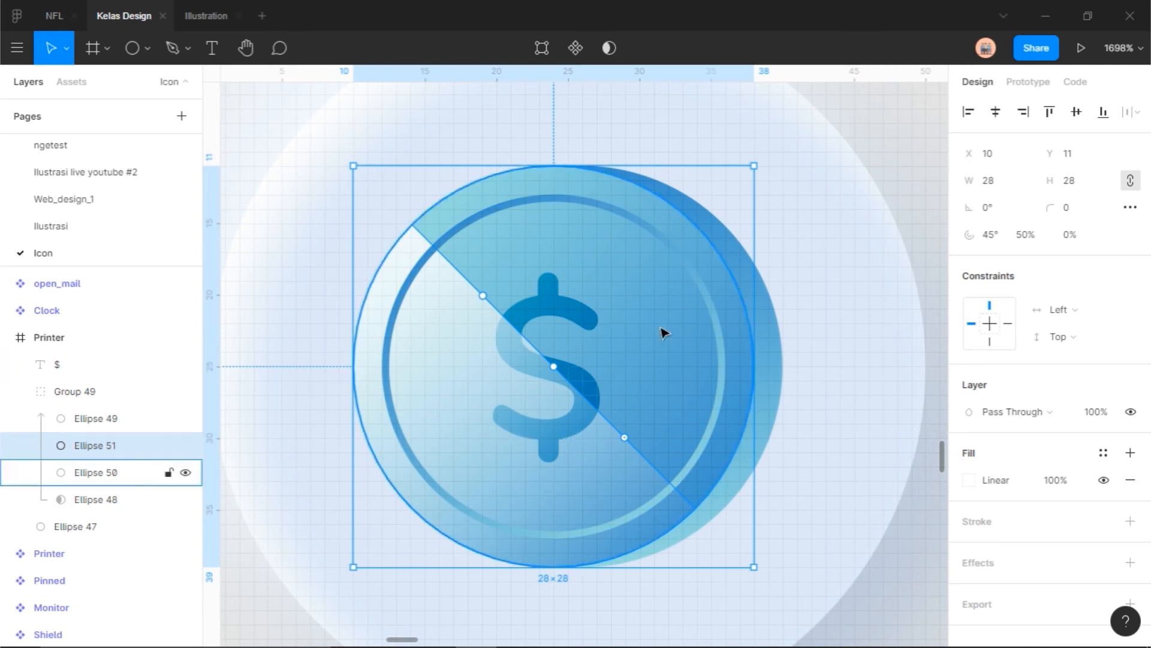
left_click(872, 302)
scroll(842, 337, "down", 1)
scroll(843, 337, "down", 3)
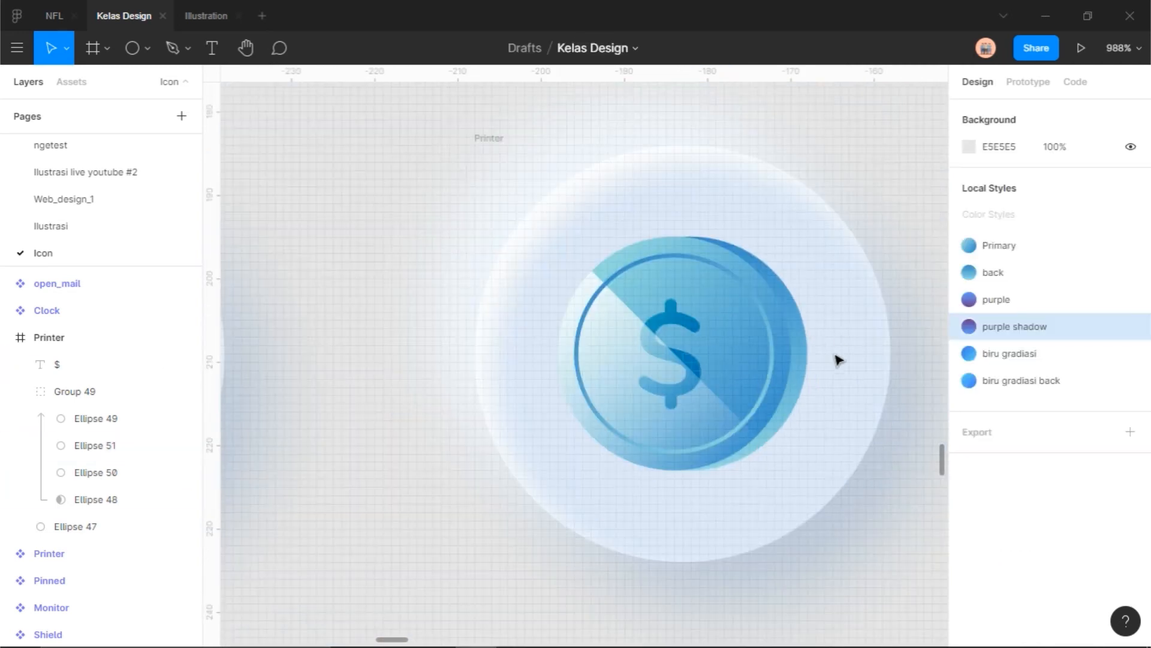
- Shorten the diagonal white gradient on the coin's half-circle highlight by pulling both of its ends inward
double_click(607, 354)
left_click_drag(875, 341, 750, 345)
left_click(824, 348)
scroll(602, 409, "up", 3)
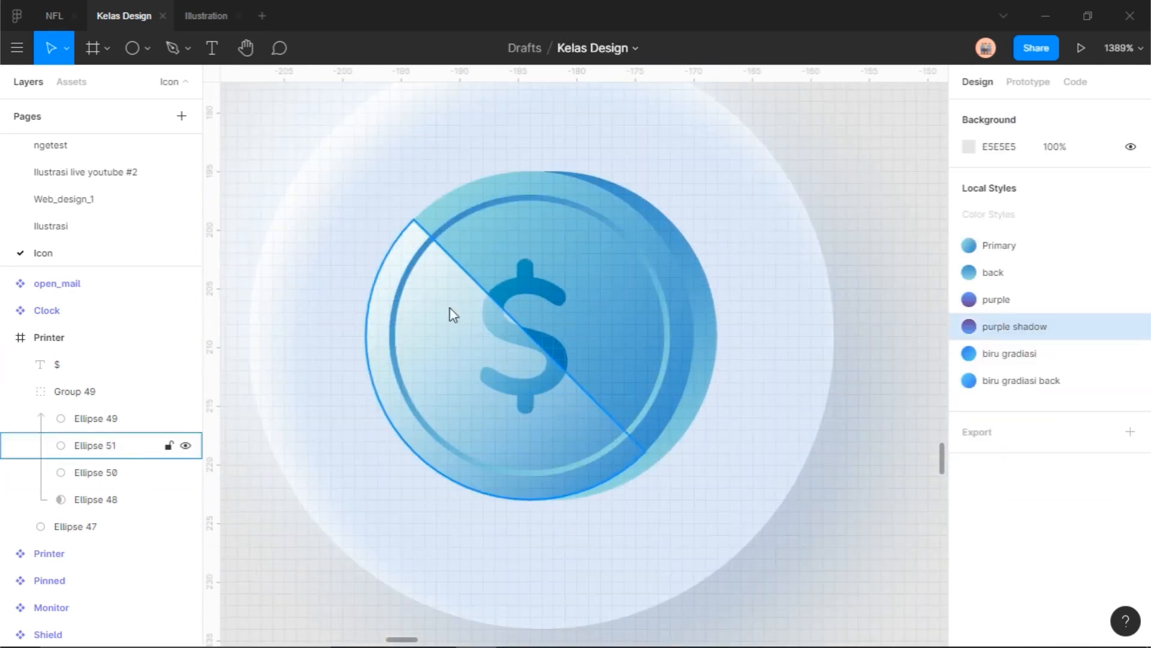
left_click(449, 314)
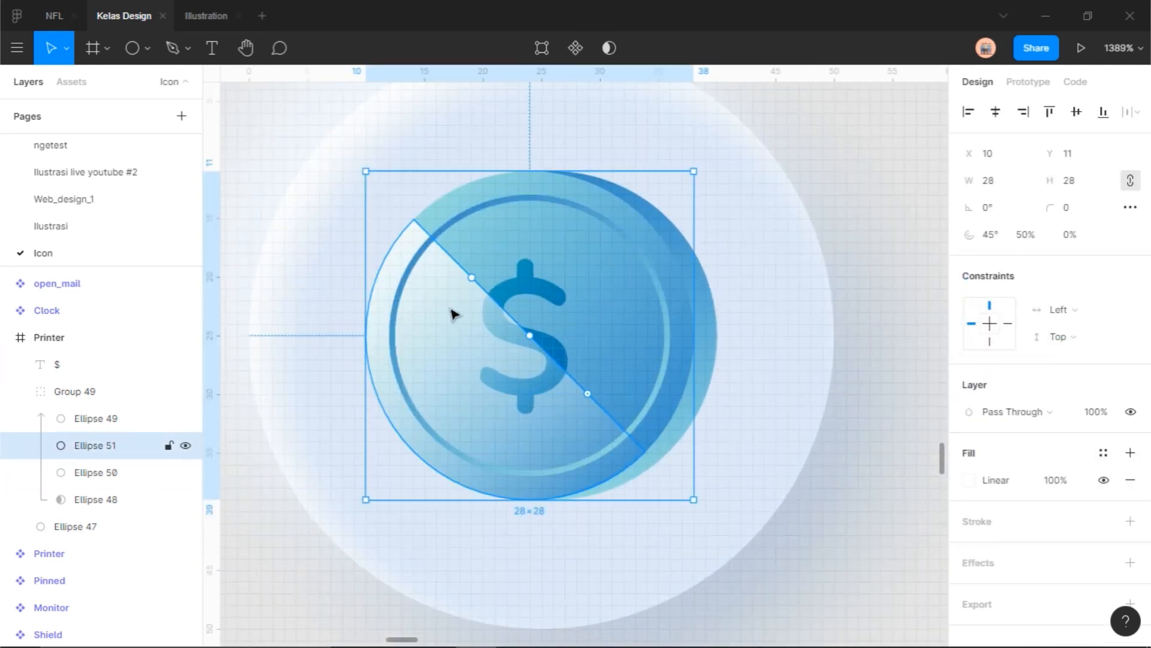
left_click(970, 480)
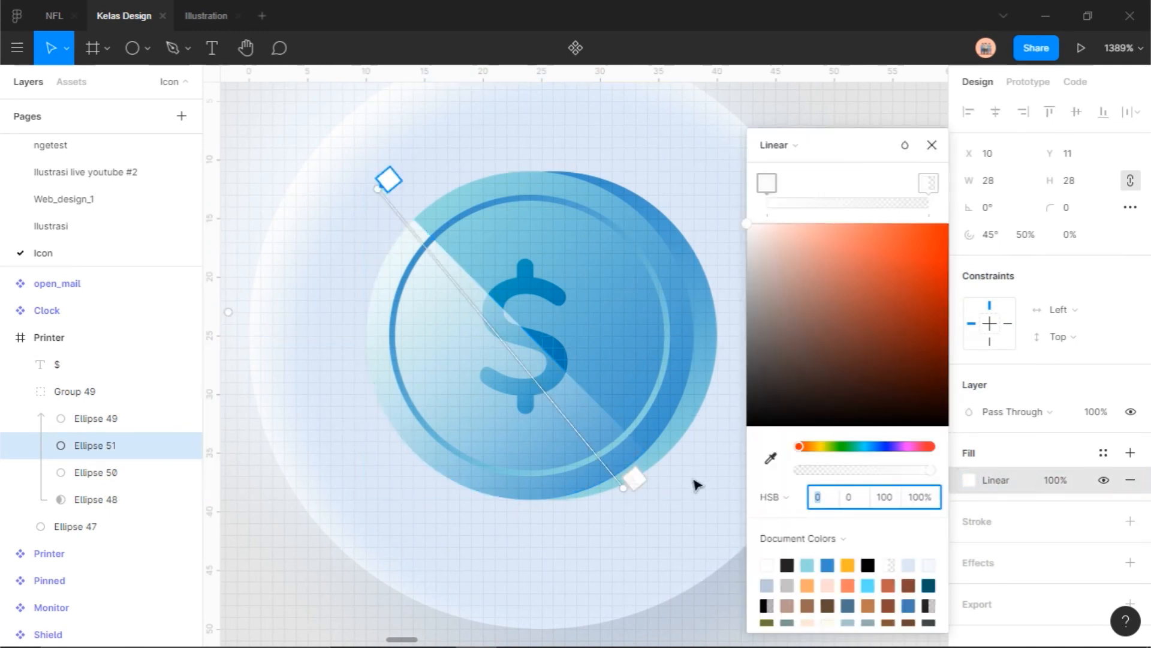
left_click_drag(627, 487, 587, 469)
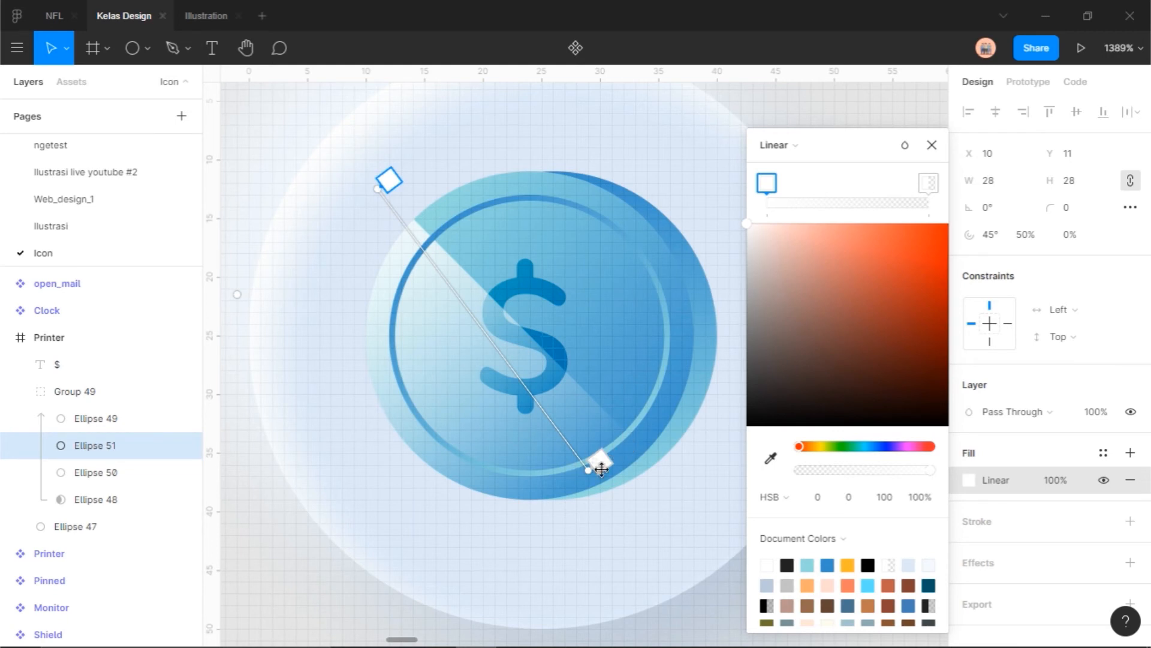
left_click_drag(379, 185, 387, 245)
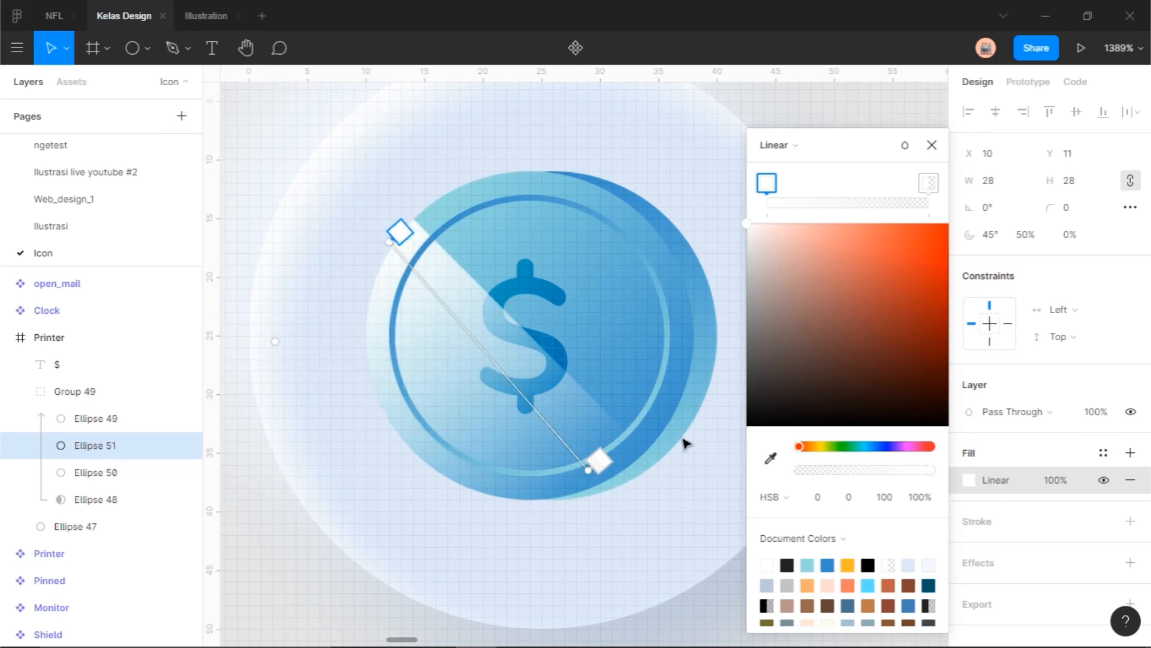
left_click(931, 146)
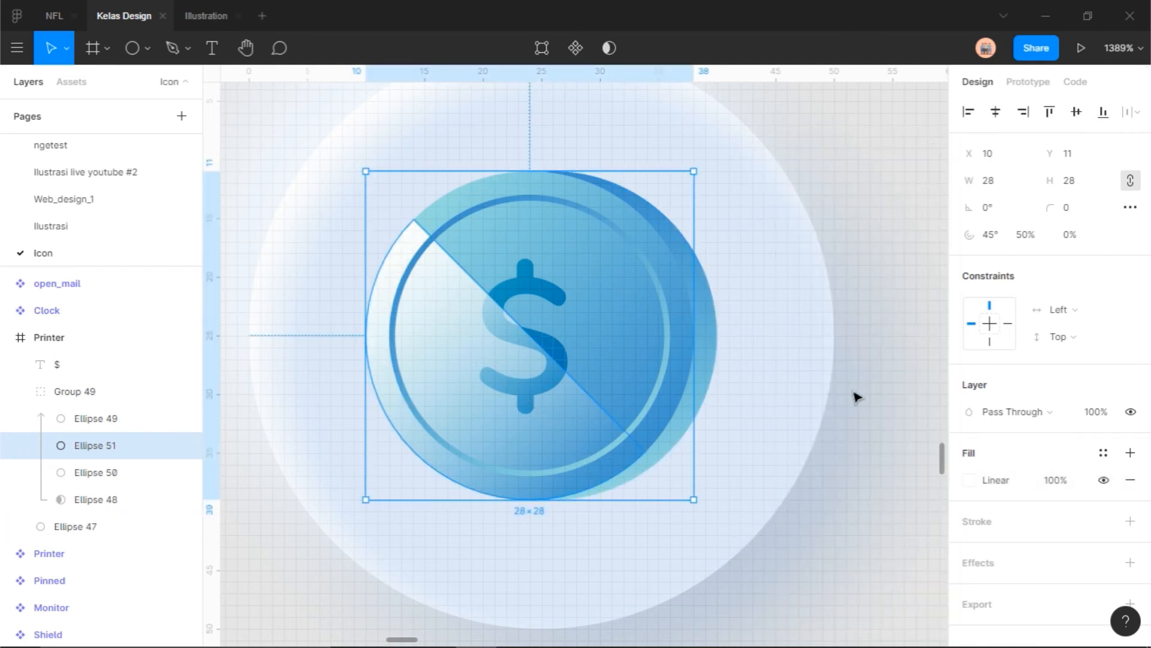
- Set the half-circle highlight's blend mode to Overlay and its layer opacity to 50%
left_click(1020, 414)
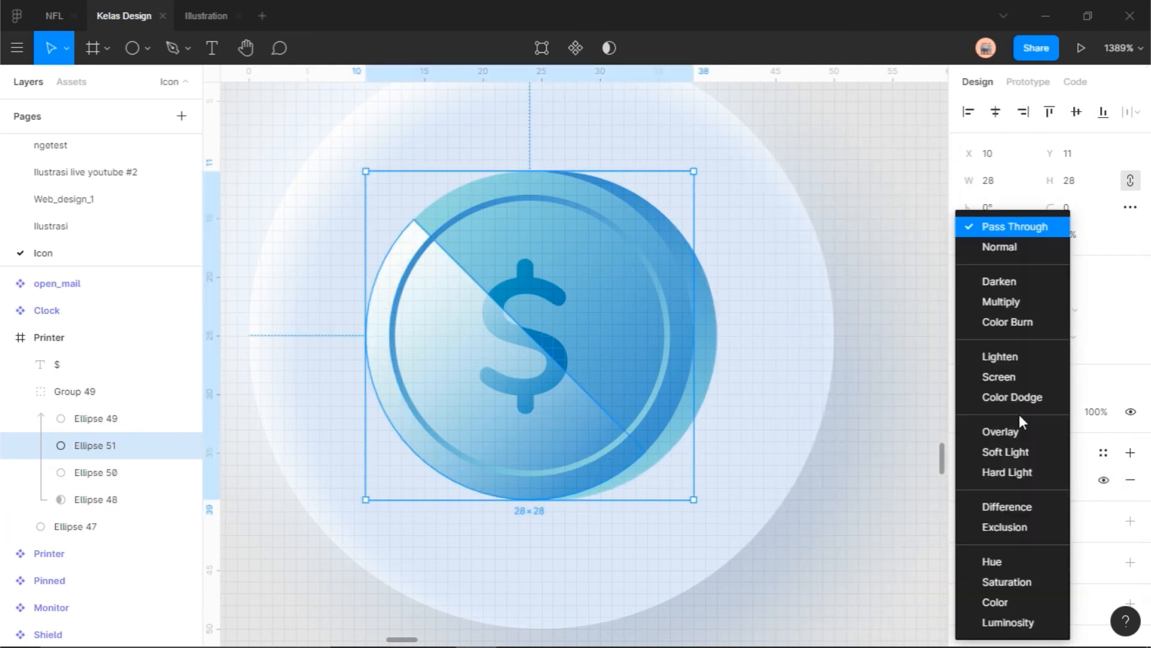
left_click(1021, 427)
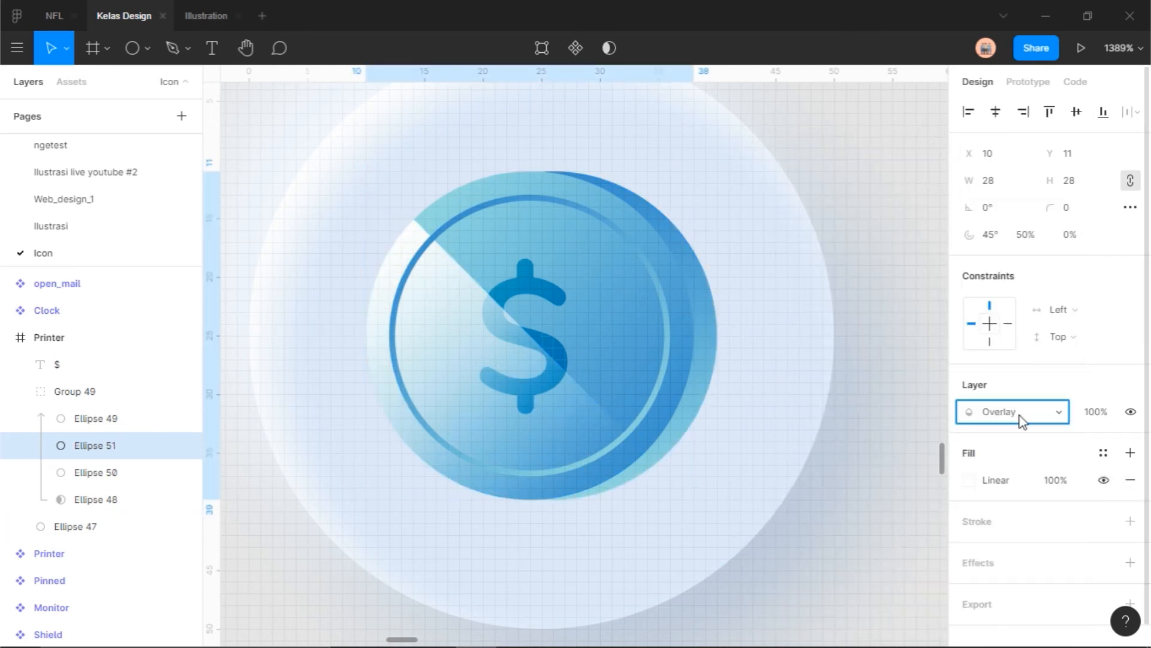
left_click(1096, 414)
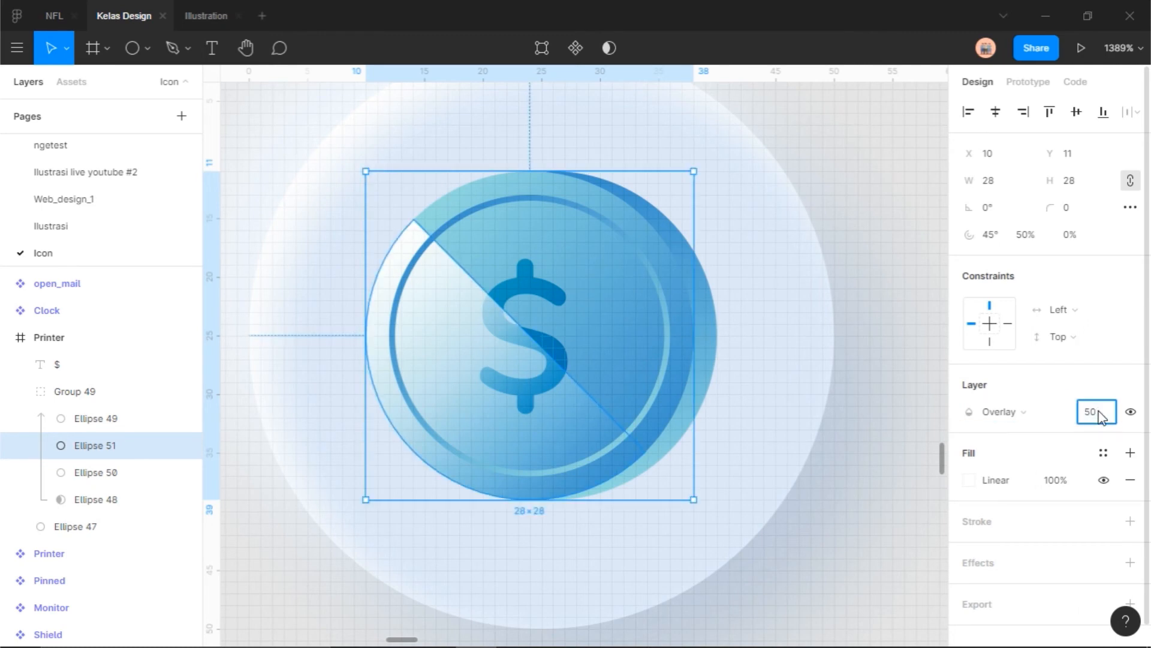
type("50")
key("Return")
left_click(876, 359)
scroll(876, 347, "down", 3)
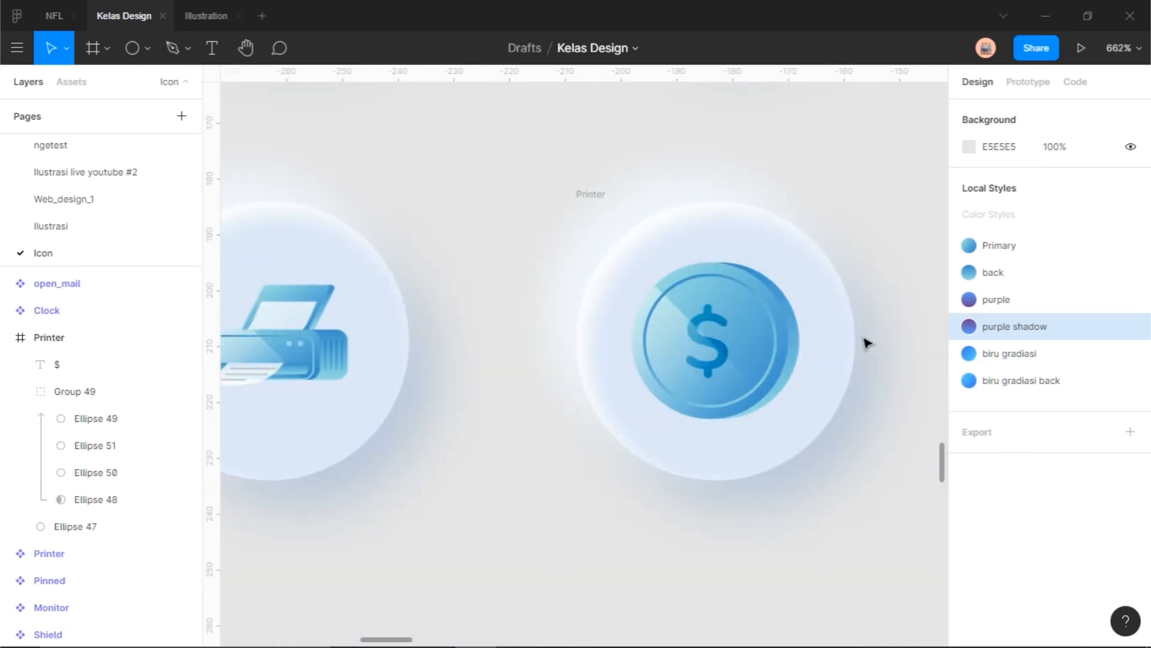
- Compare the coin with the existing icons and examine the diagonal highlights on the profile and lock icons
scroll(816, 355, "down", 3)
left_click(758, 380)
left_click(853, 399)
scroll(803, 321, "up", 4)
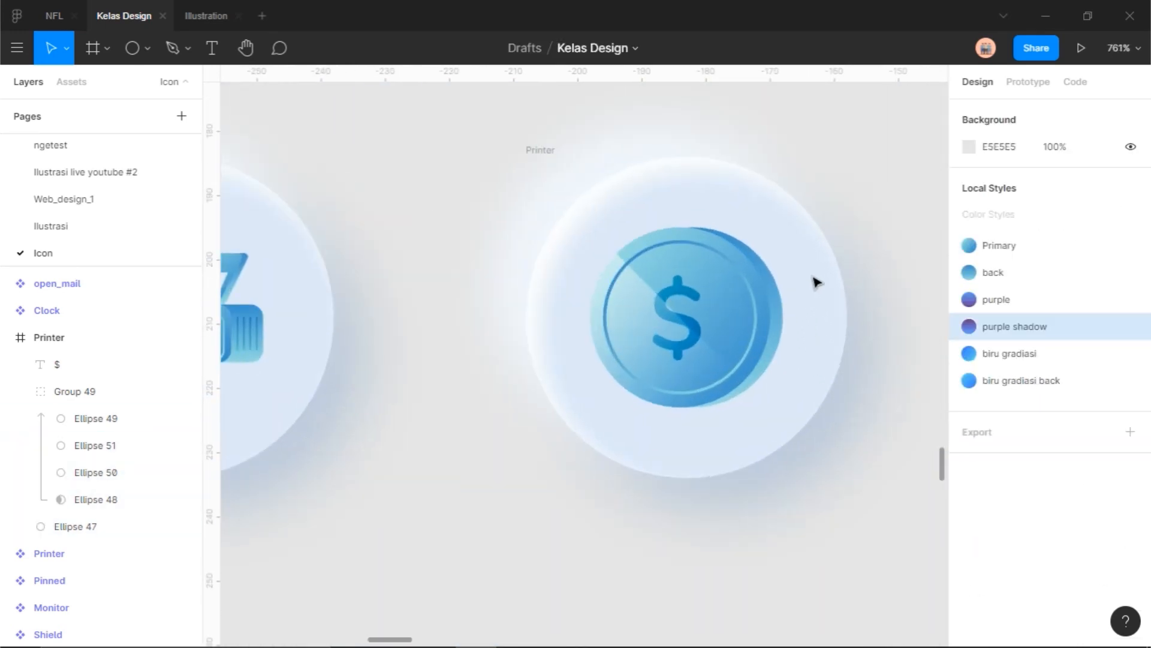
left_click_drag(491, 410, 709, 424)
left_click_drag(427, 505, 960, 480)
scroll(578, 478, "down", 3)
left_click_drag(317, 320, 570, 331)
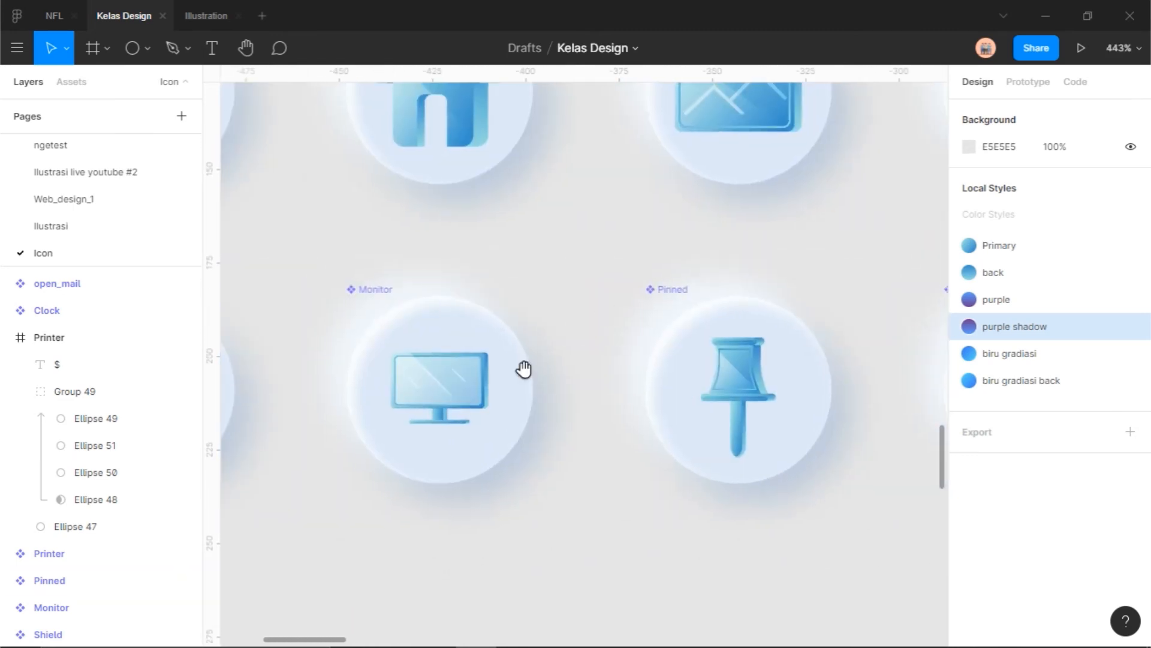
left_click_drag(491, 275, 873, 272)
left_click_drag(629, 306, 730, 295)
left_click_drag(485, 288, 734, 284)
scroll(718, 291, "up", 5)
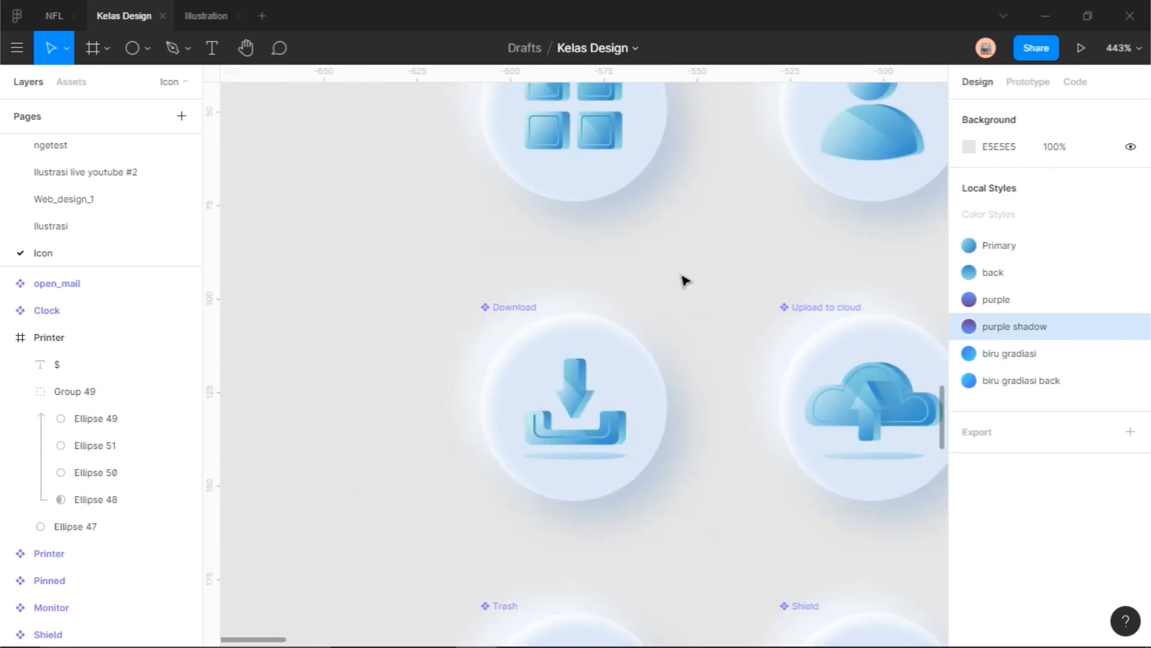
scroll(685, 281, "up", 3)
scroll(695, 296, "up", 3)
left_click_drag(774, 360, 488, 378)
scroll(617, 385, "down", 2)
scroll(588, 379, "up", 5)
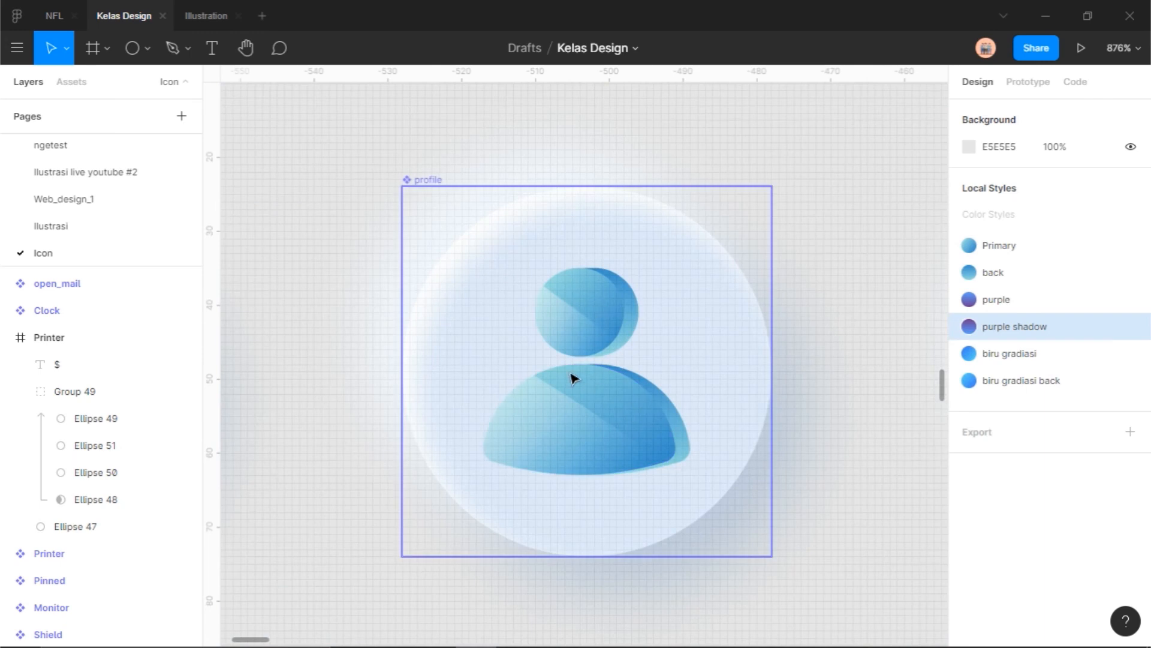
scroll(714, 234, "down", 3)
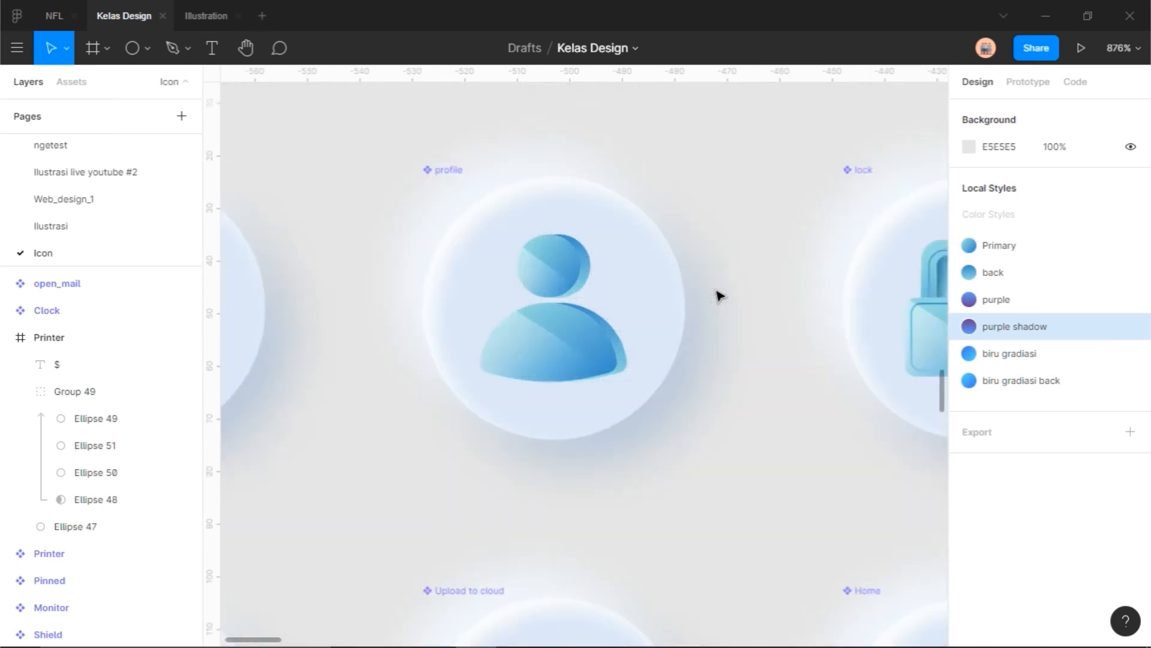
scroll(547, 246, "up", 4)
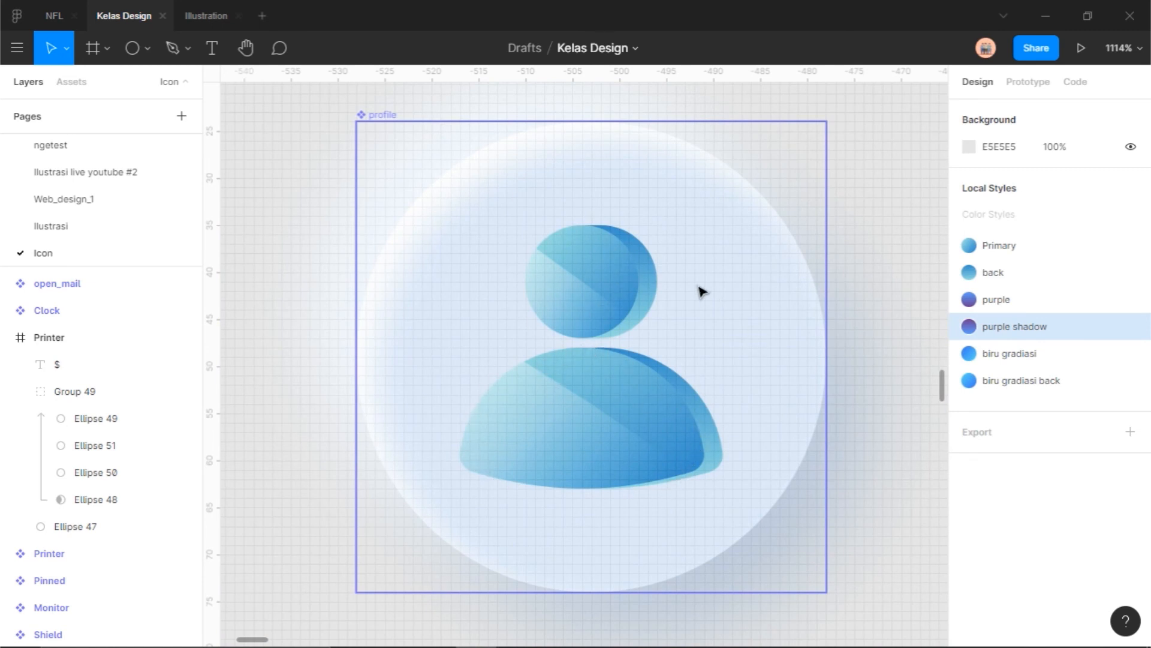
scroll(702, 292, "down", 4)
scroll(725, 408, "up", 2)
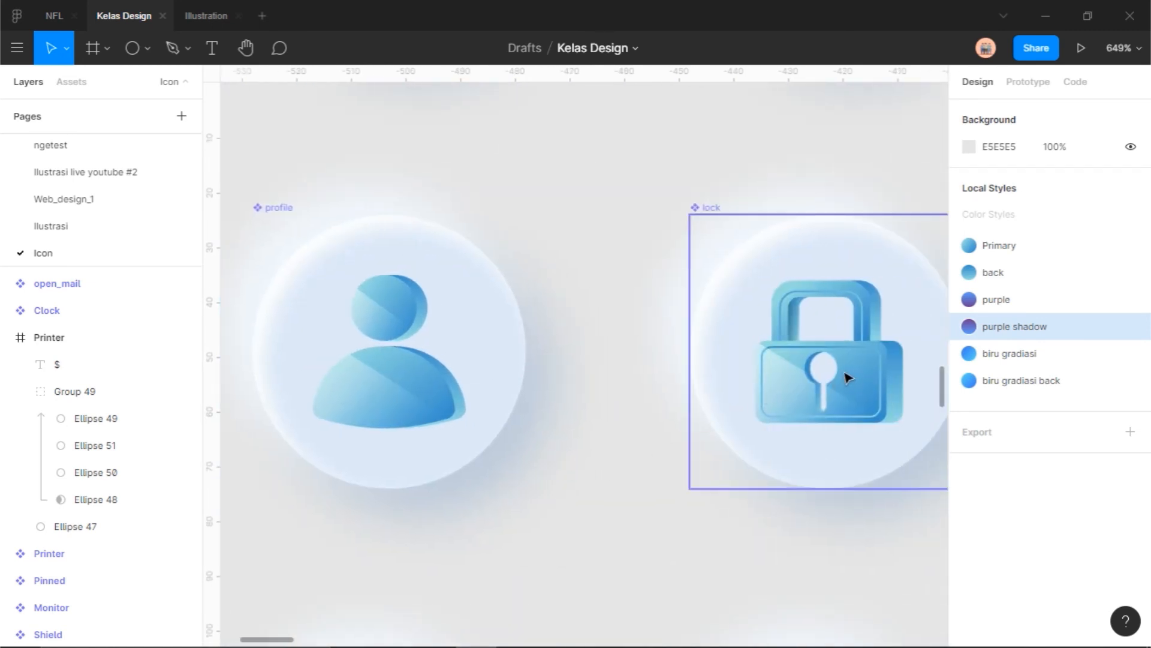
scroll(606, 344, "up", 3)
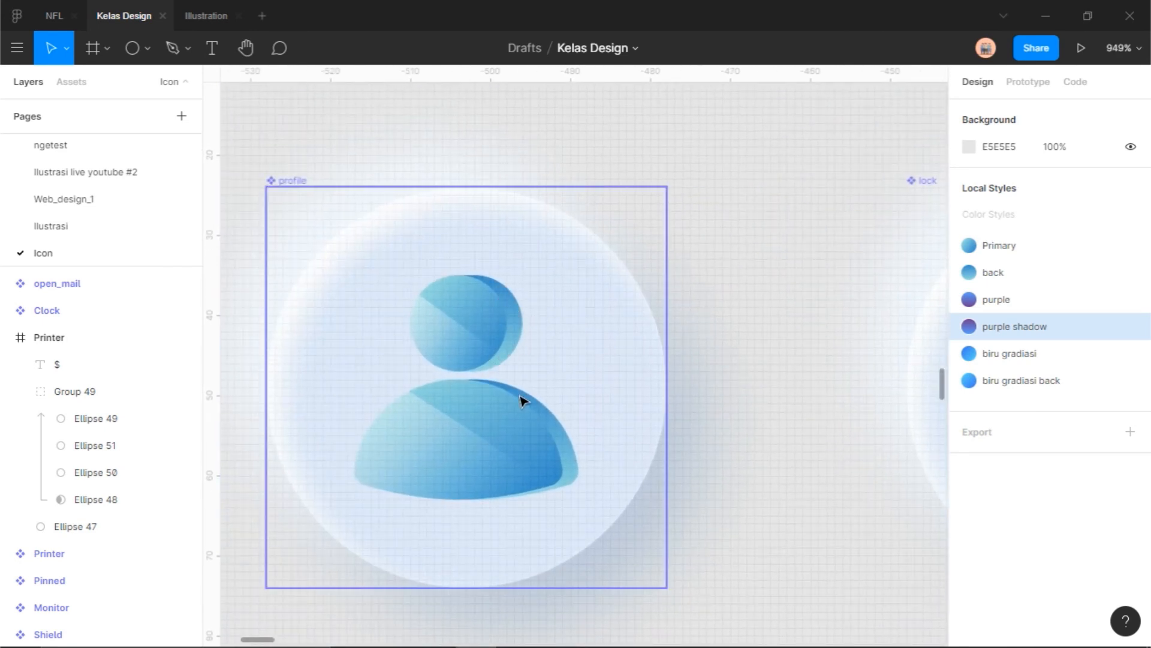
scroll(702, 381, "down", 6)
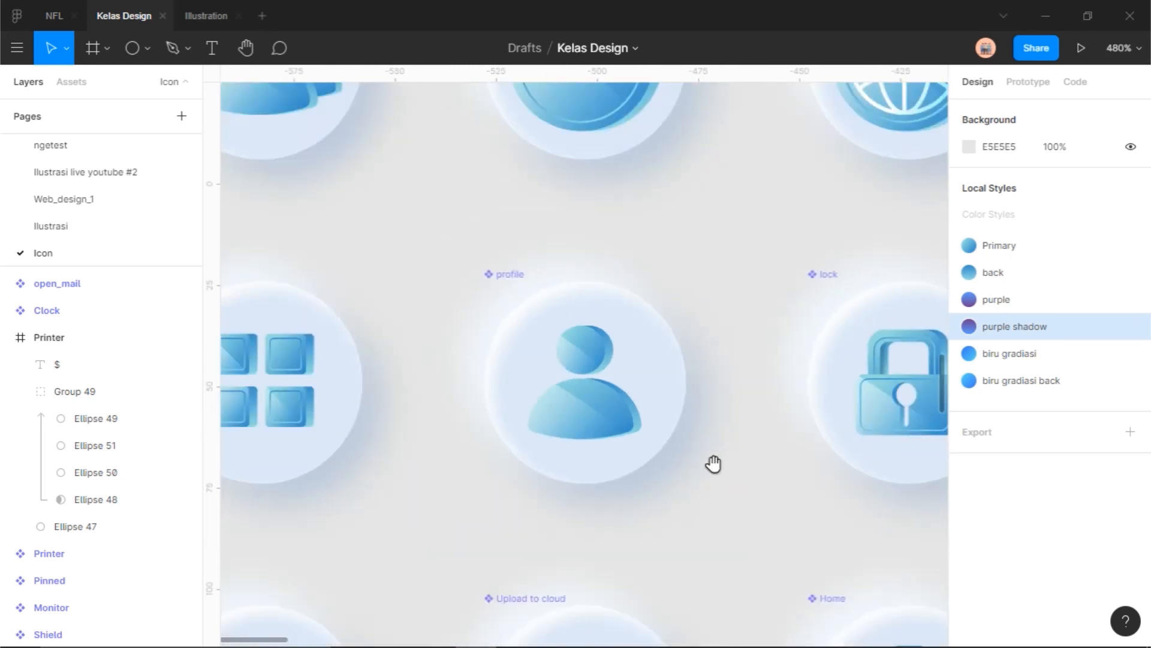
- Examine the shading and inset outlines of the Settings, Card, pin point, Clock and internet icons in the set
left_click_drag(636, 355, 508, 217)
scroll(822, 477, "up", 3)
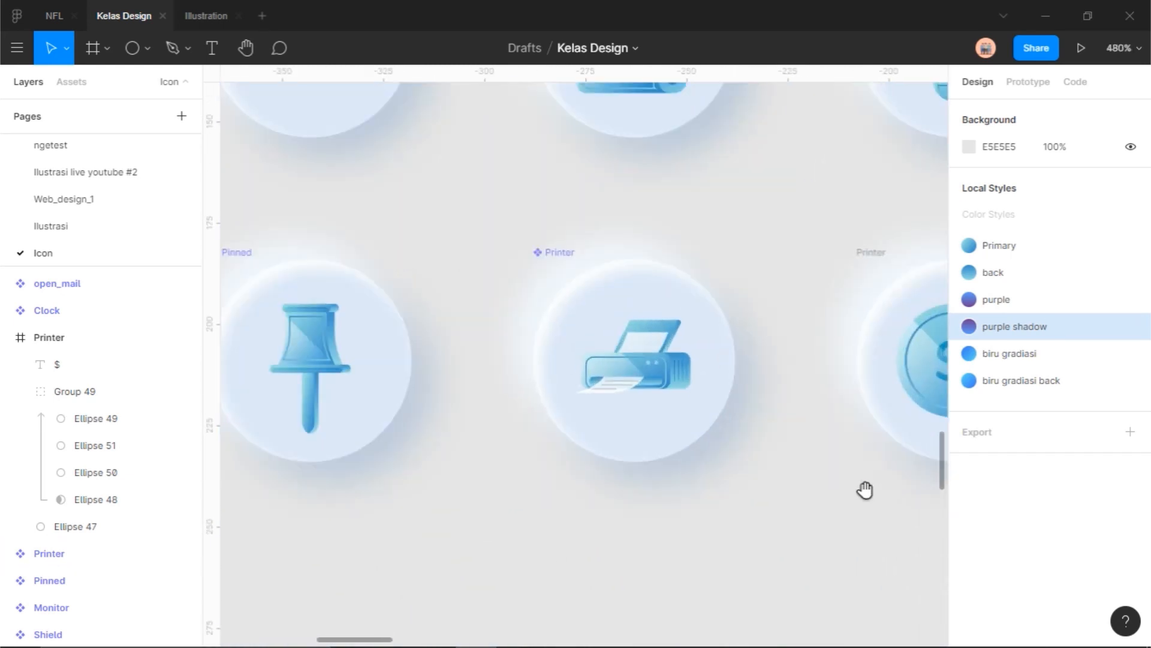
left_click_drag(867, 492, 545, 485)
scroll(689, 389, "up", 5)
scroll(716, 382, "up", 10)
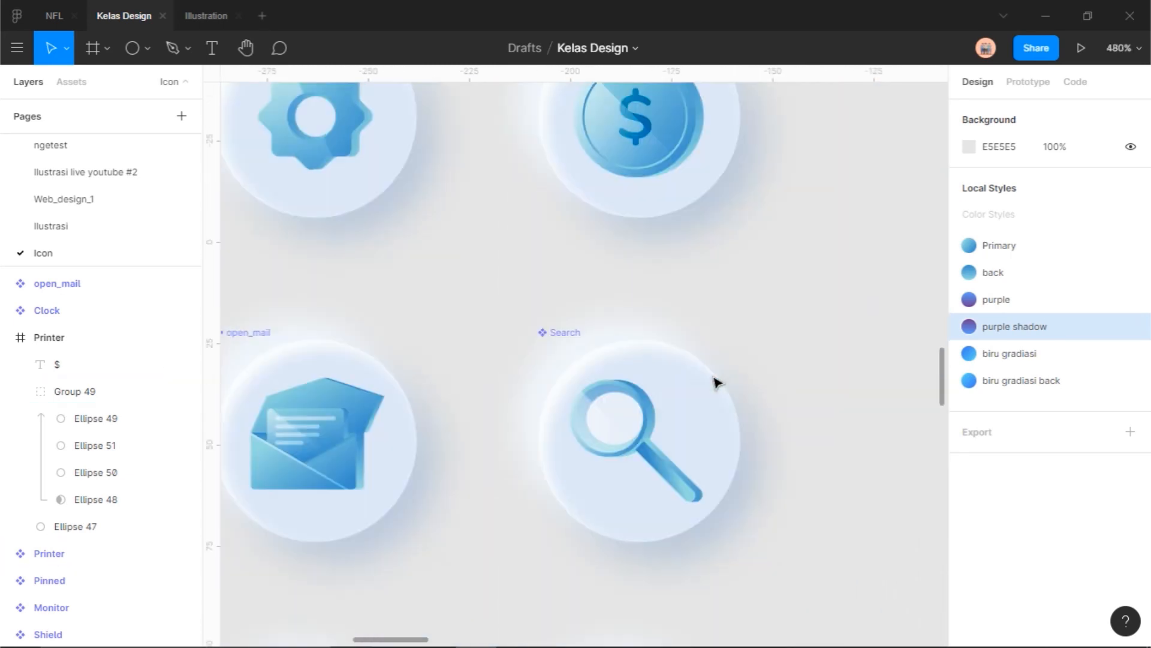
scroll(497, 429, "up", 3)
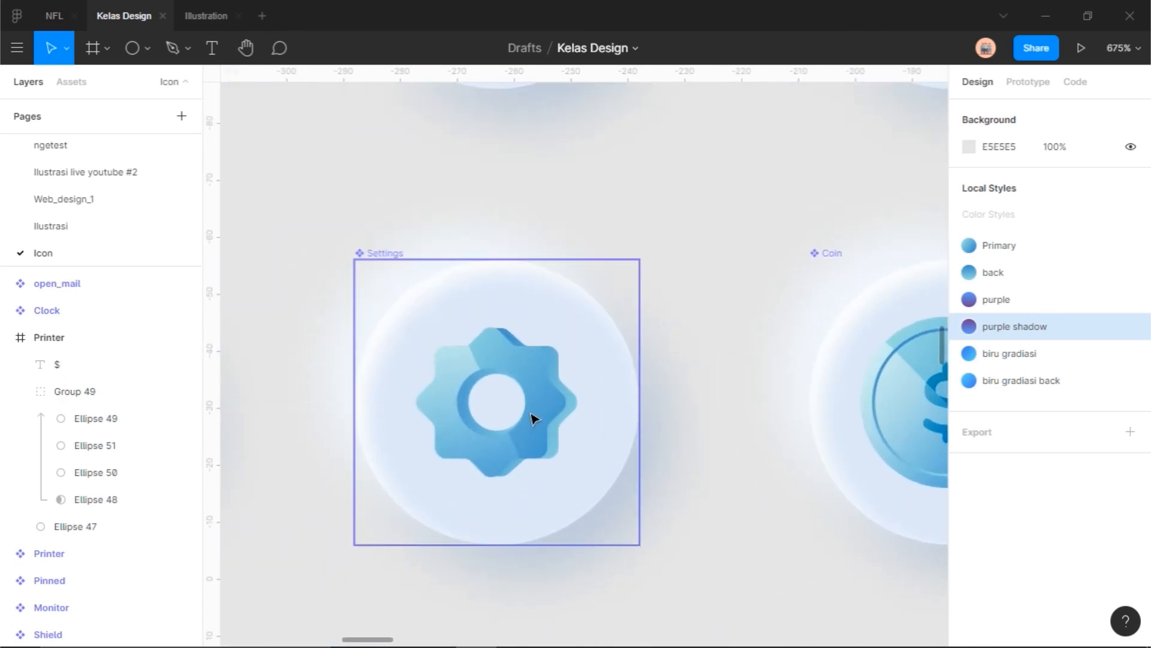
scroll(584, 430, "up", 5)
scroll(664, 403, "down", 4)
scroll(509, 356, "up", 4)
left_click_drag(335, 371, 538, 369)
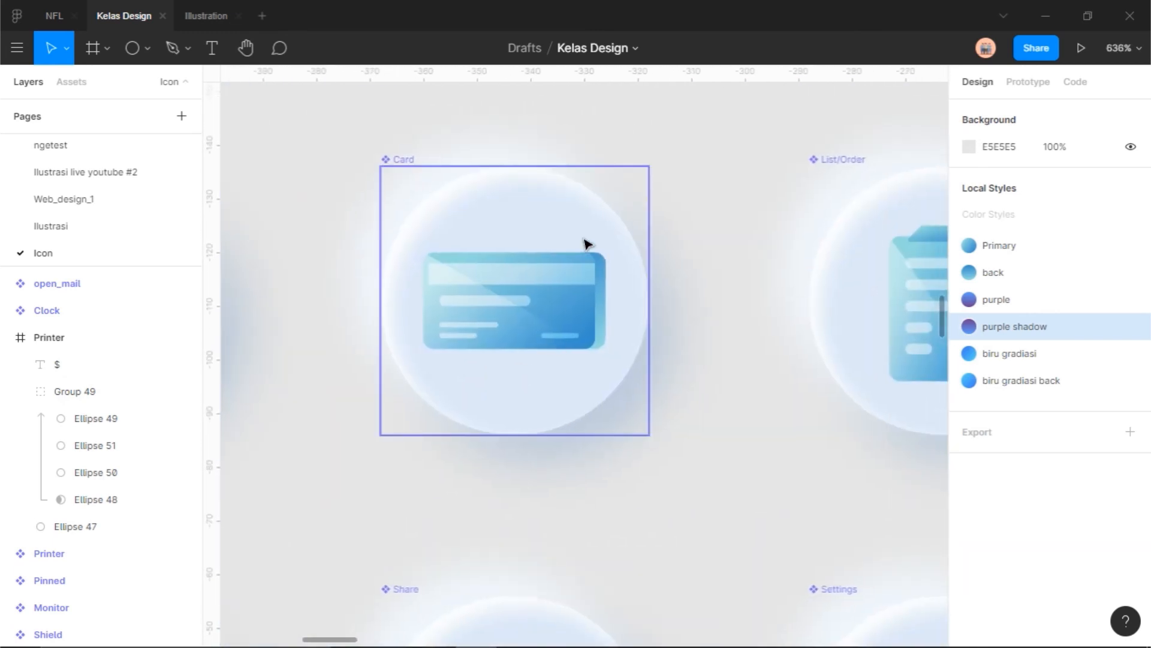
left_click_drag(269, 420, 699, 414)
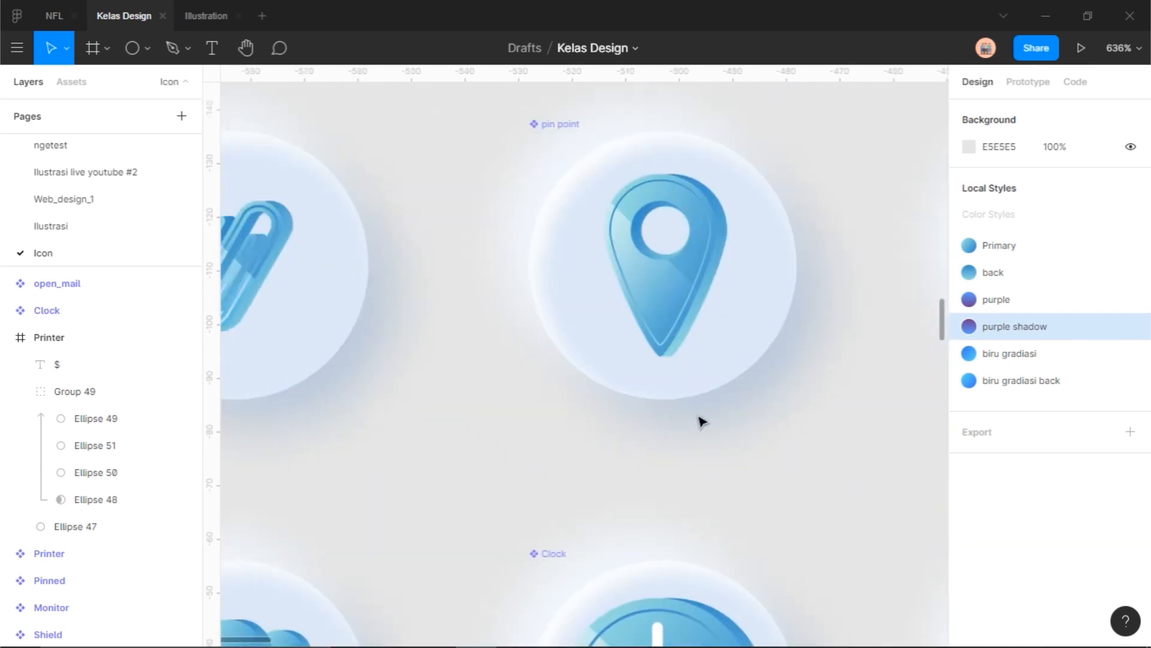
scroll(702, 408, "down", 4)
scroll(703, 326, "up", 6)
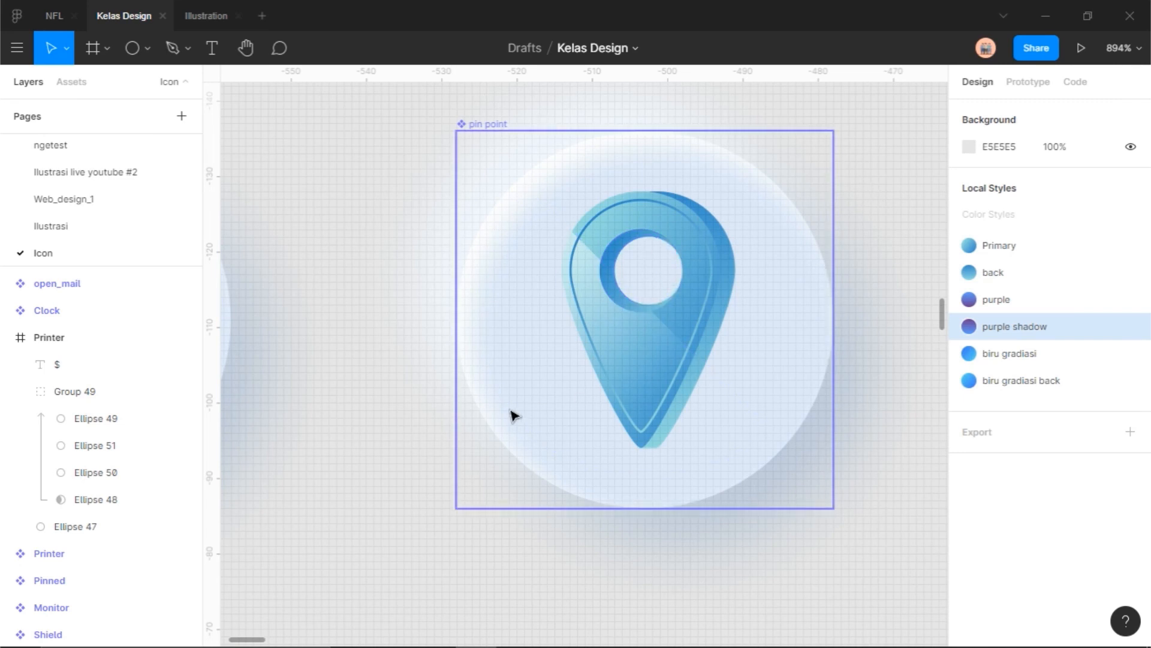
scroll(410, 361, "down", 3)
left_click_drag(411, 419, 587, 391)
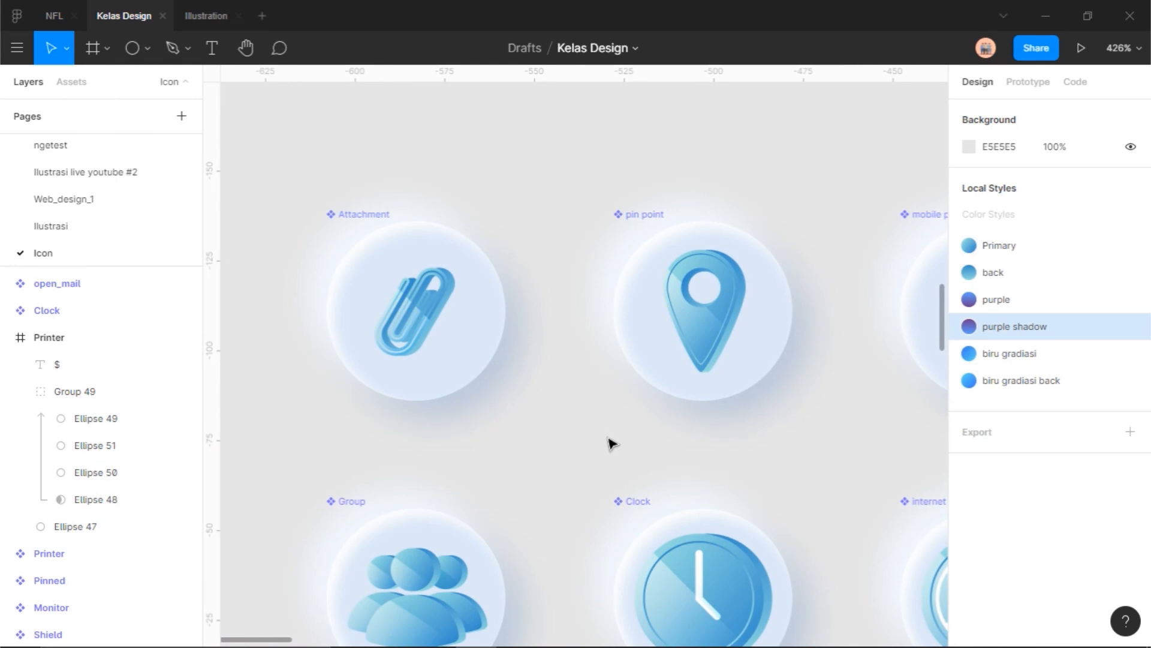
left_click_drag(933, 617, 680, 483)
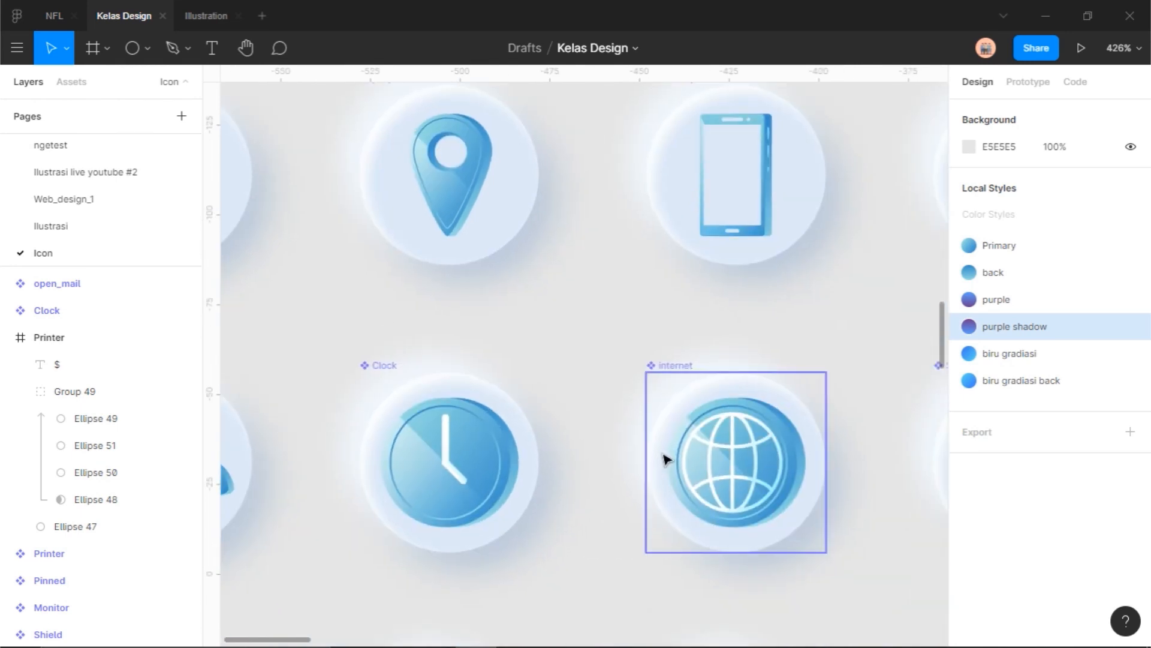
scroll(667, 477, "down", 10)
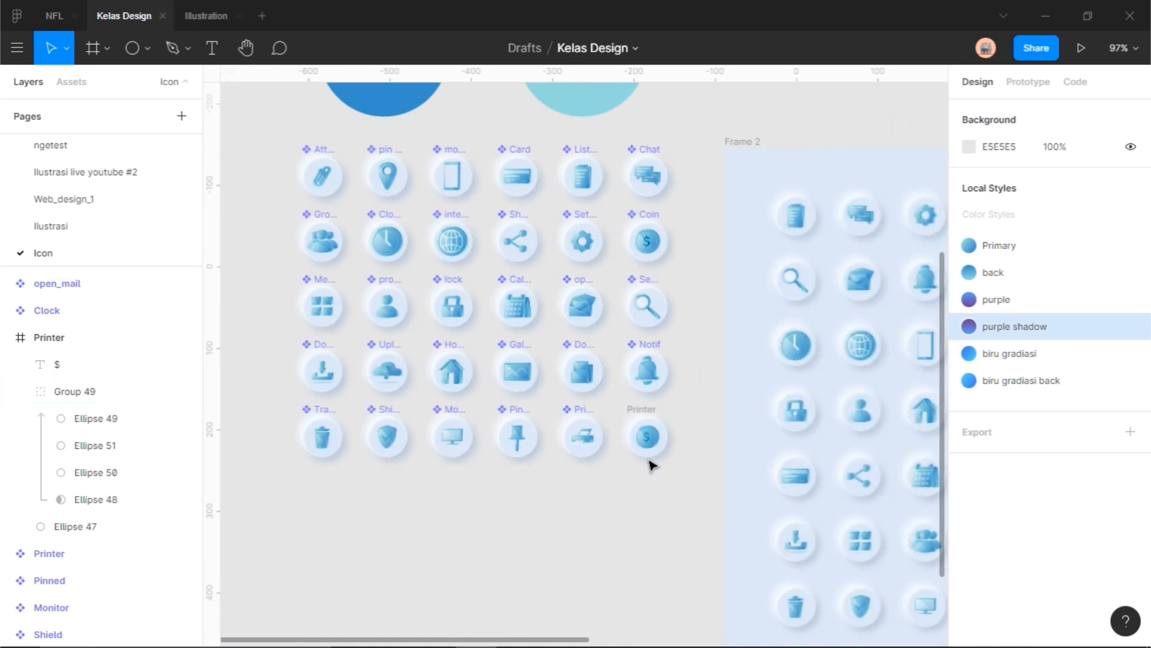
- Inspect the finished coin icon up close, including its front face ellipse with the Primary style
scroll(652, 465, "up", 10)
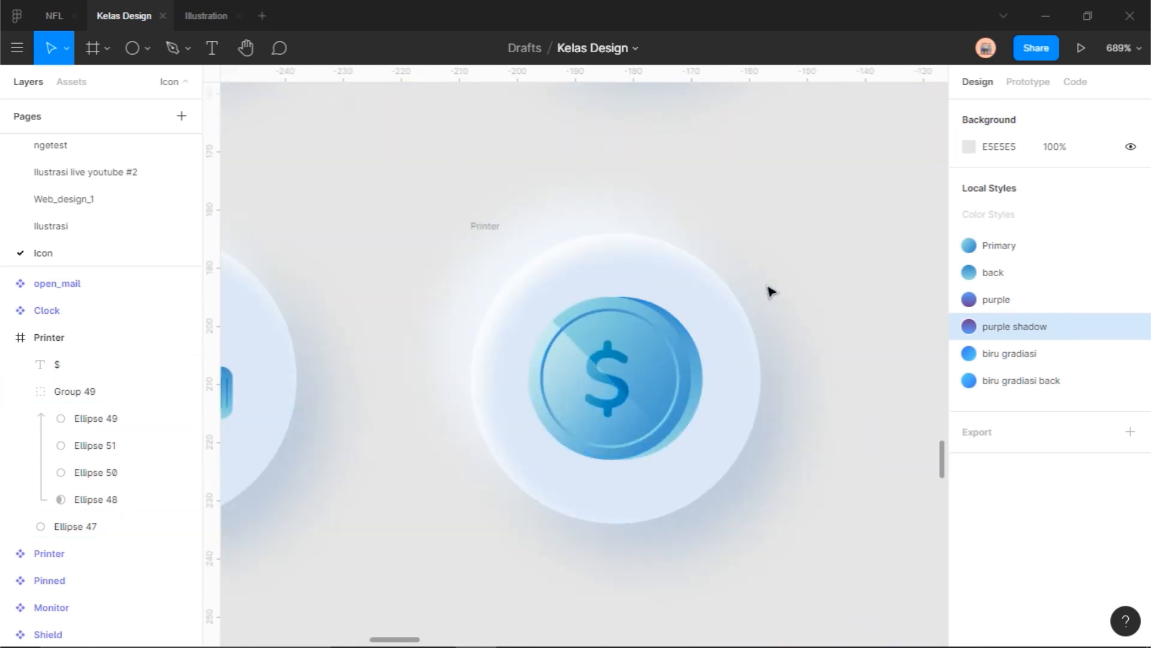
left_click(653, 349)
left_click(823, 334)
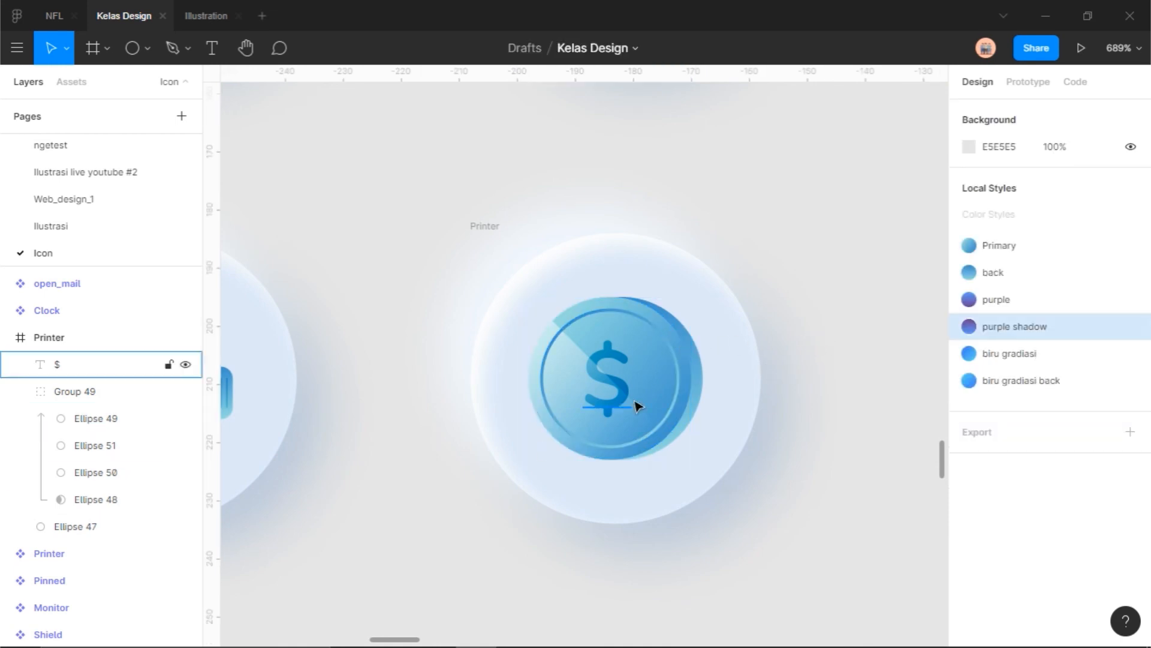
left_click(675, 343)
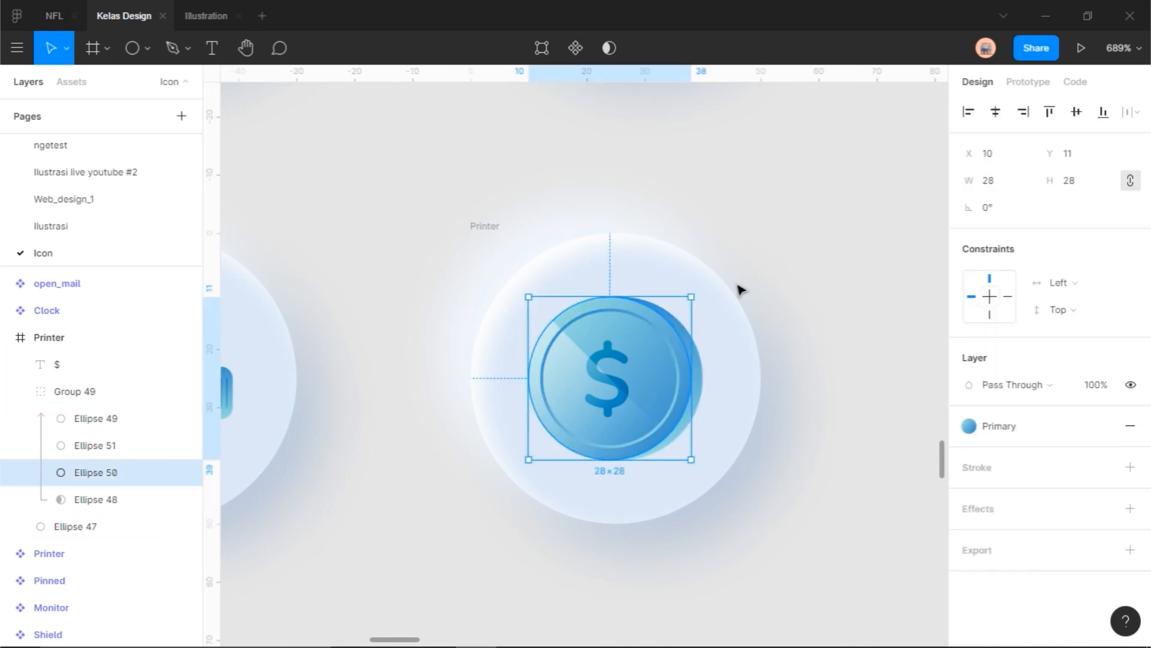
scroll(738, 349, "up", 3)
left_click(777, 341)
scroll(762, 383, "down", 3)
scroll(690, 426, "down", 3)
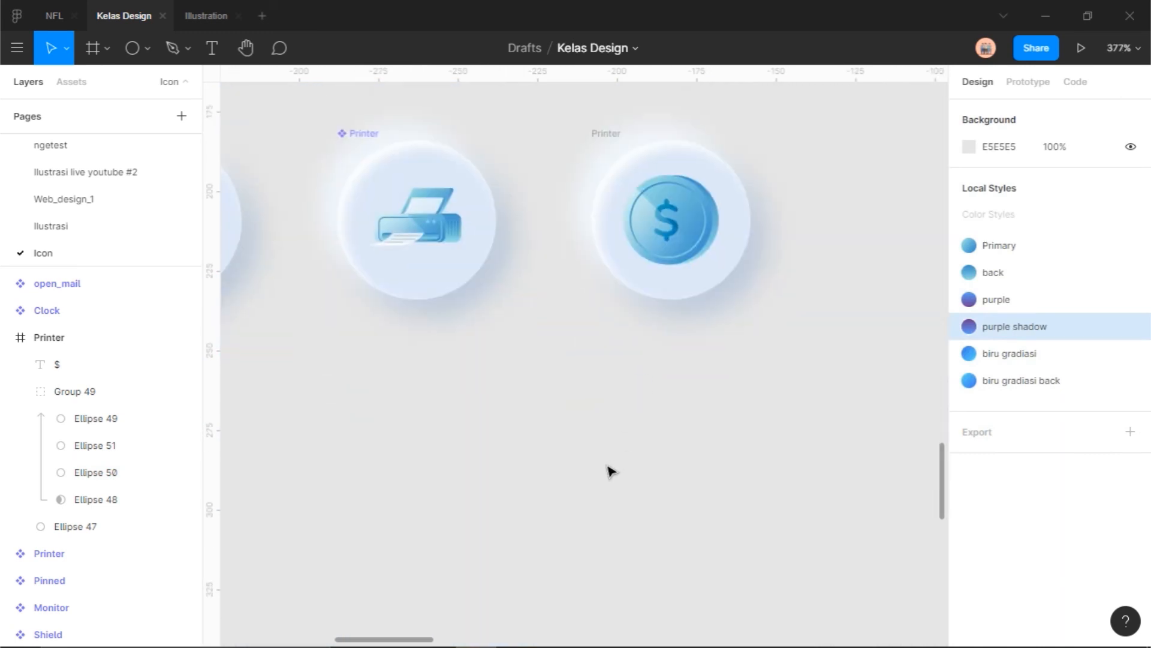
- Draw a 24 × 24 circle on the empty canvas below the icon set and apply the Primary color style
scroll(603, 462, "up", 3)
key("o")
left_click_drag(471, 378, 603, 509)
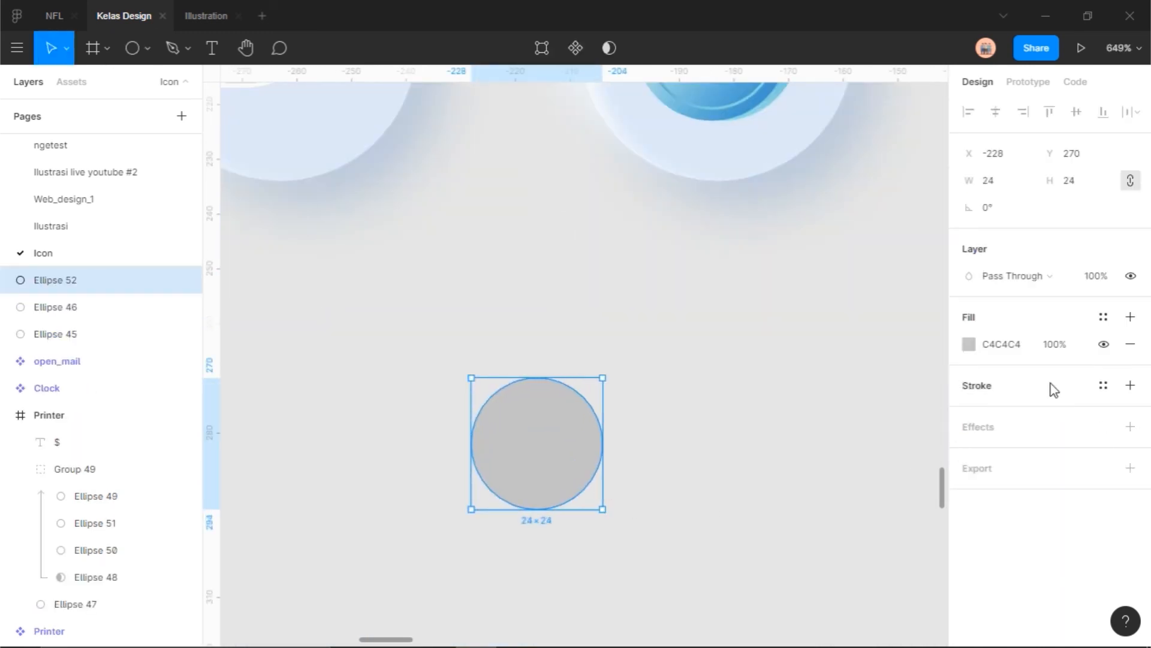
left_click(1104, 317)
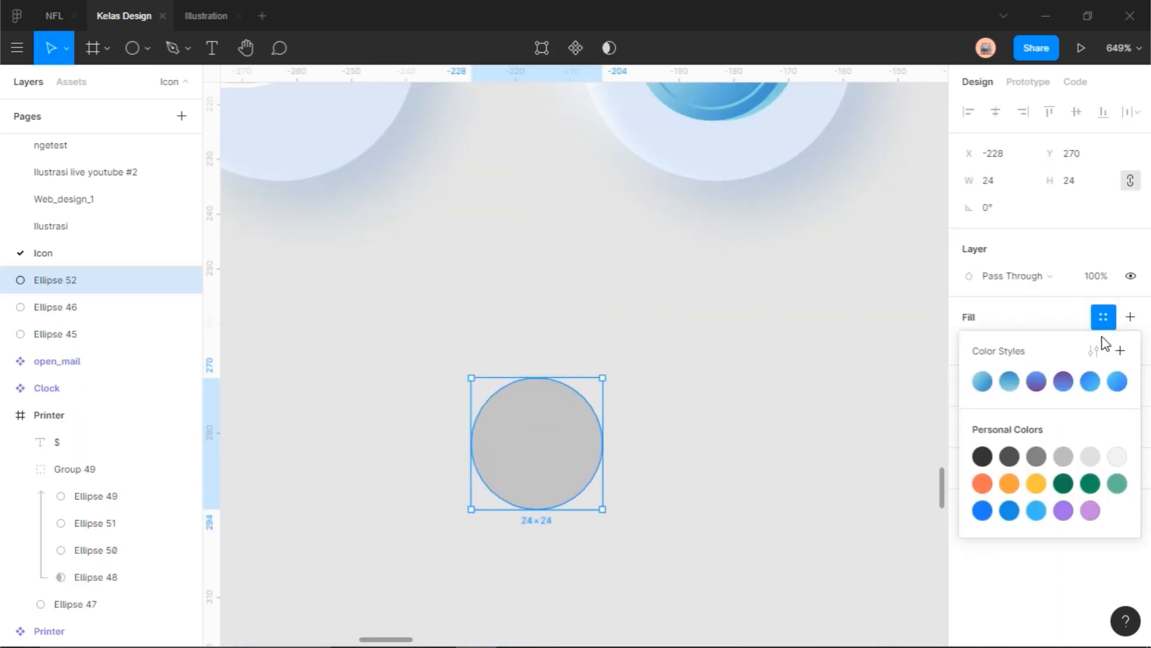
left_click(982, 381)
left_click(792, 455)
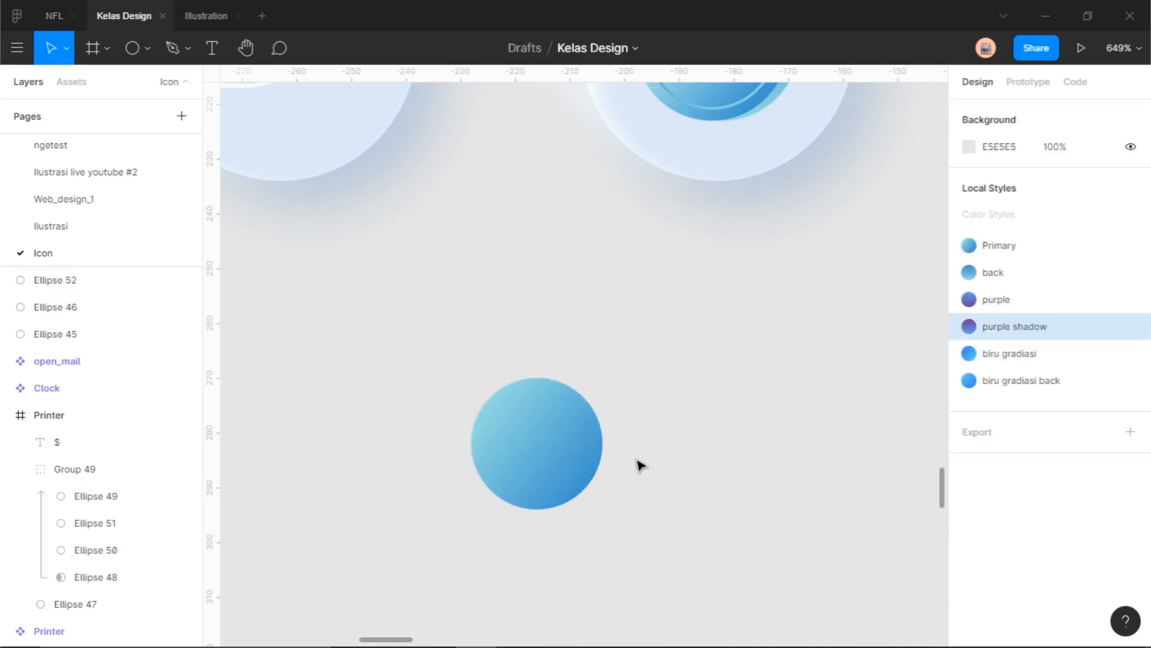
- Duplicate the 24 × 24 circle and offset the rear copy 3 px to the right
left_click(584, 467)
key("ctrl+d")
left_click(70, 310)
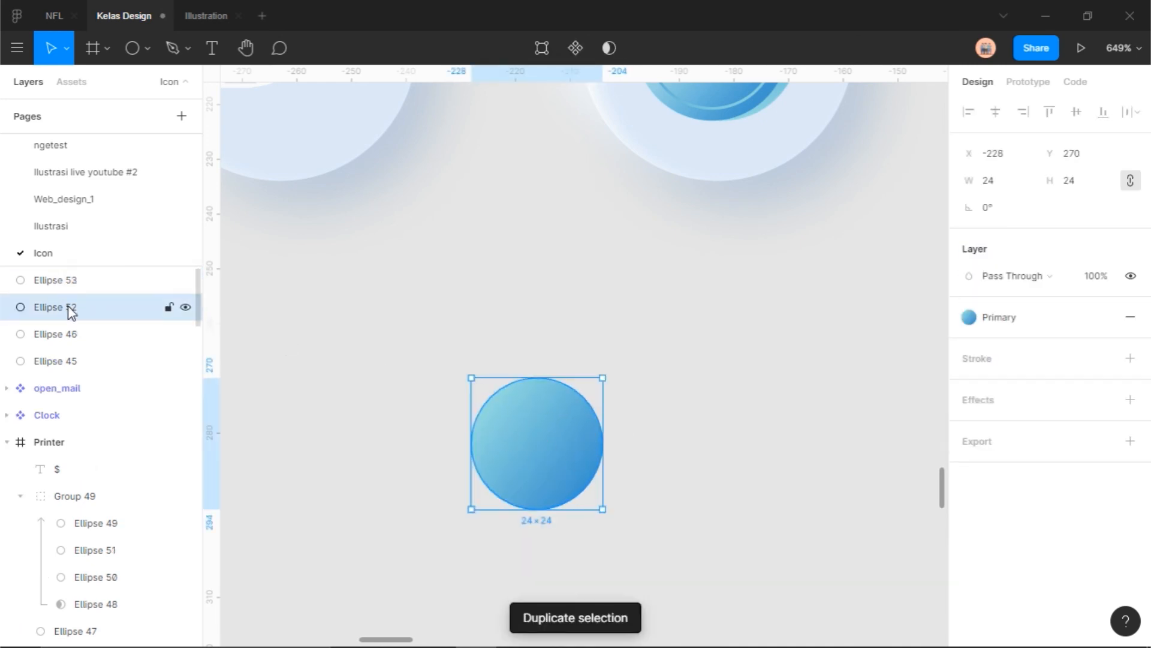
key("Right")
key("Right")
key("Right")
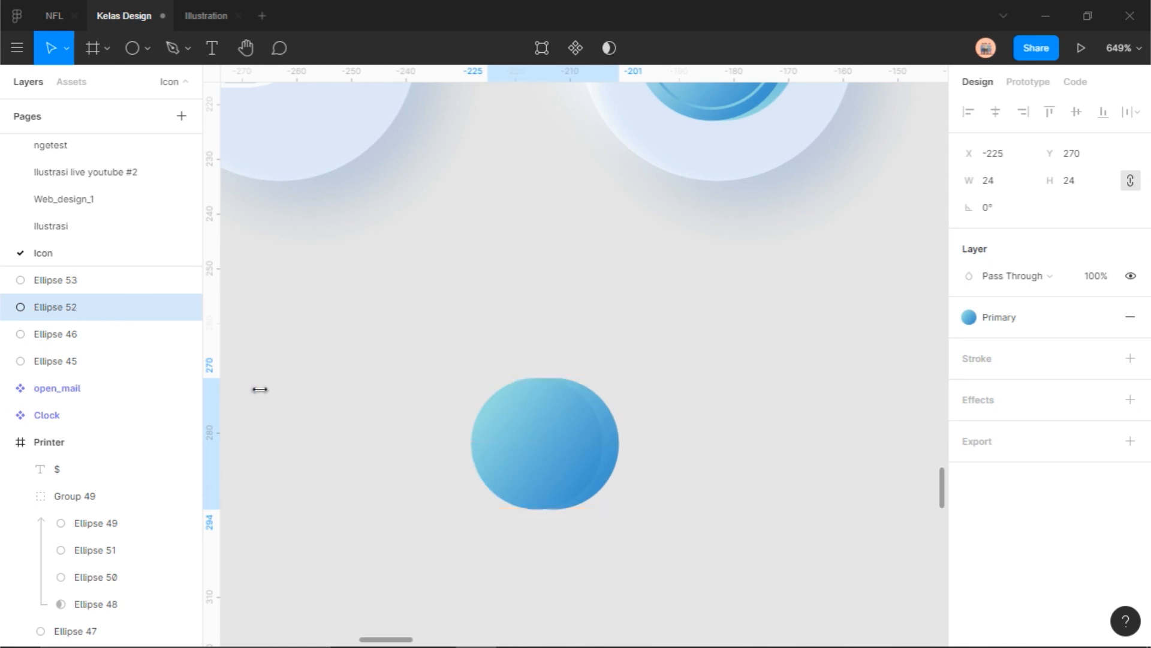
- Apply the back color style to the offset rear circle
left_click(1011, 319)
left_click(1009, 381)
left_click(701, 450)
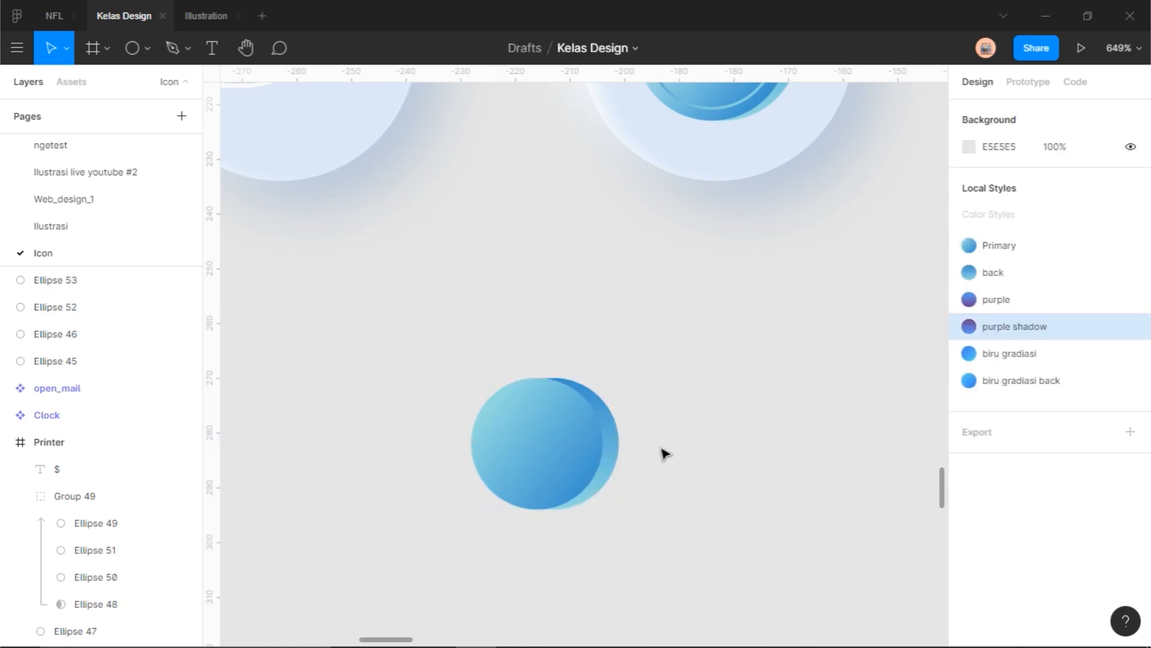
- Delete both overlapping demonstration circles from the empty canvas below the icon set
left_click_drag(770, 333, 638, 469)
left_click_drag(385, 339, 694, 570)
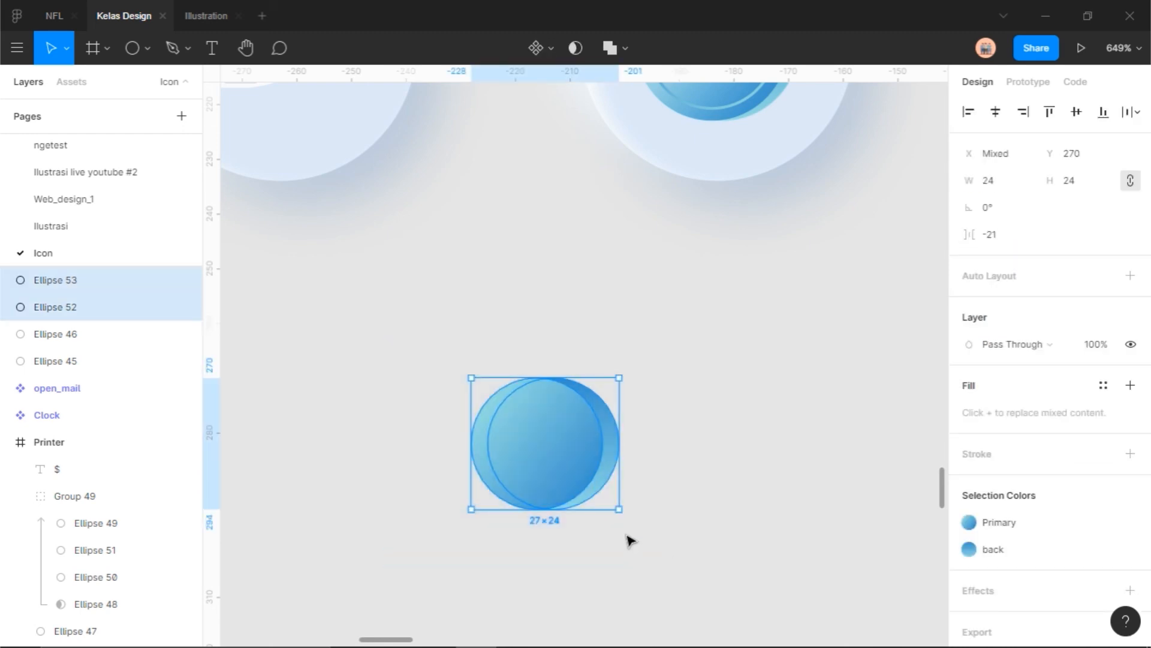
left_click(500, 550)
scroll(480, 576, "up", 3, "ctrl")
left_click_drag(390, 198, 752, 519)
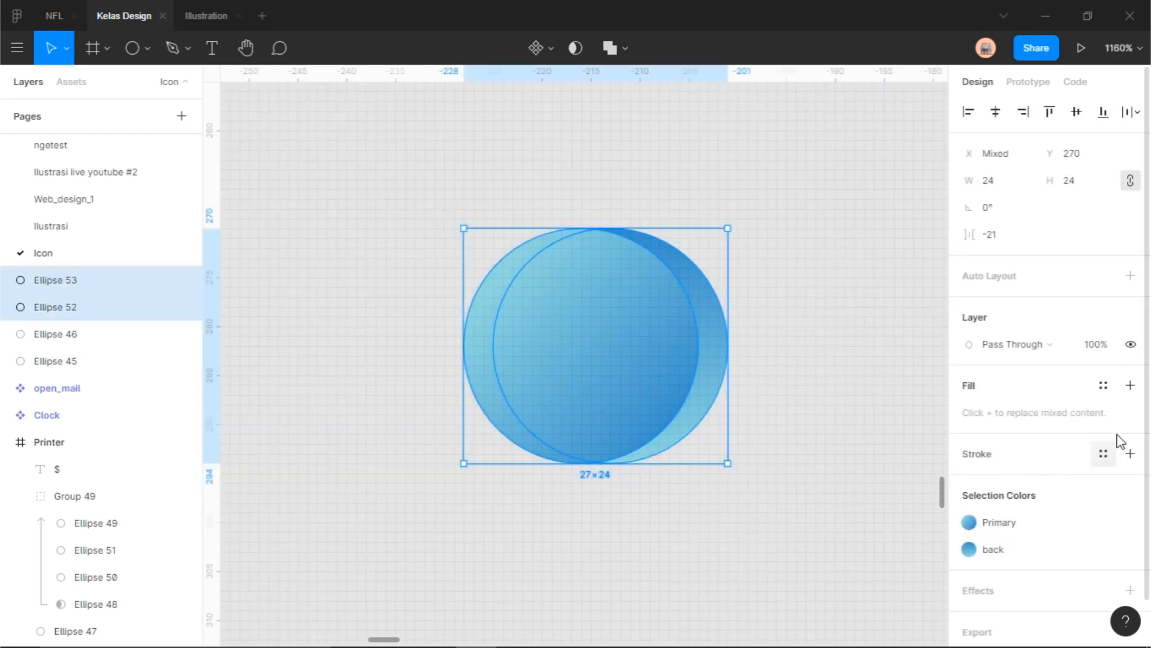
left_click(779, 275)
left_click_drag(834, 211, 332, 534)
key("Delete")
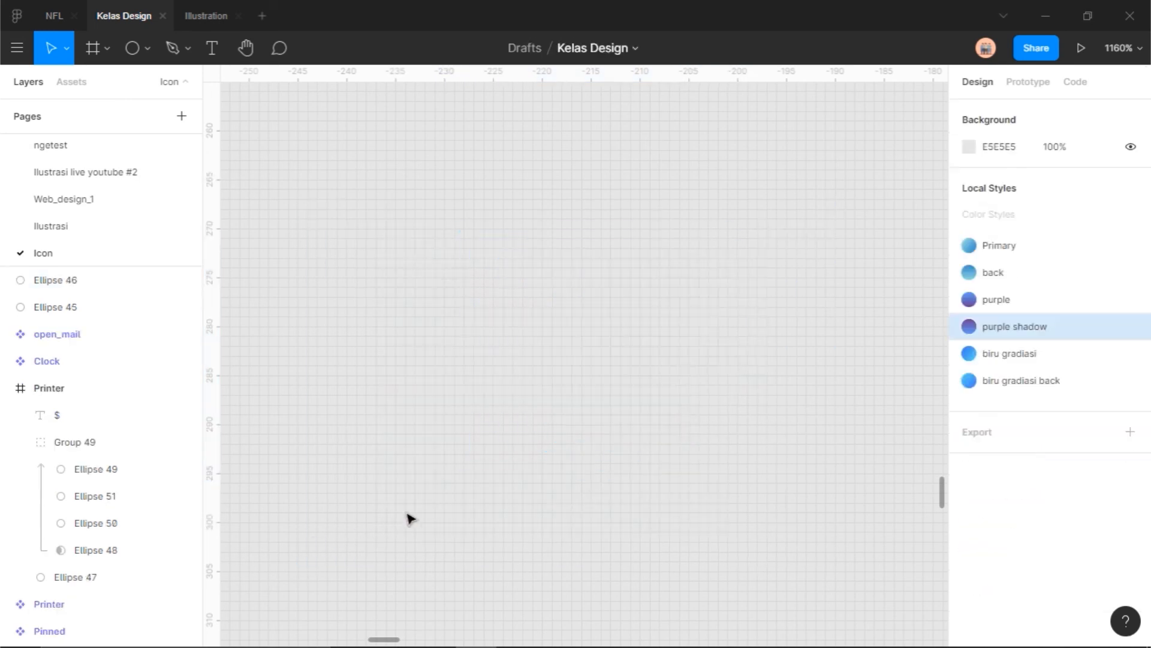
- Examine the finished coin icon up close, including its dollar sign, inset ring and offset back edge
scroll(764, 365, "down", 6, "ctrl")
left_click_drag(766, 368, 600, 510)
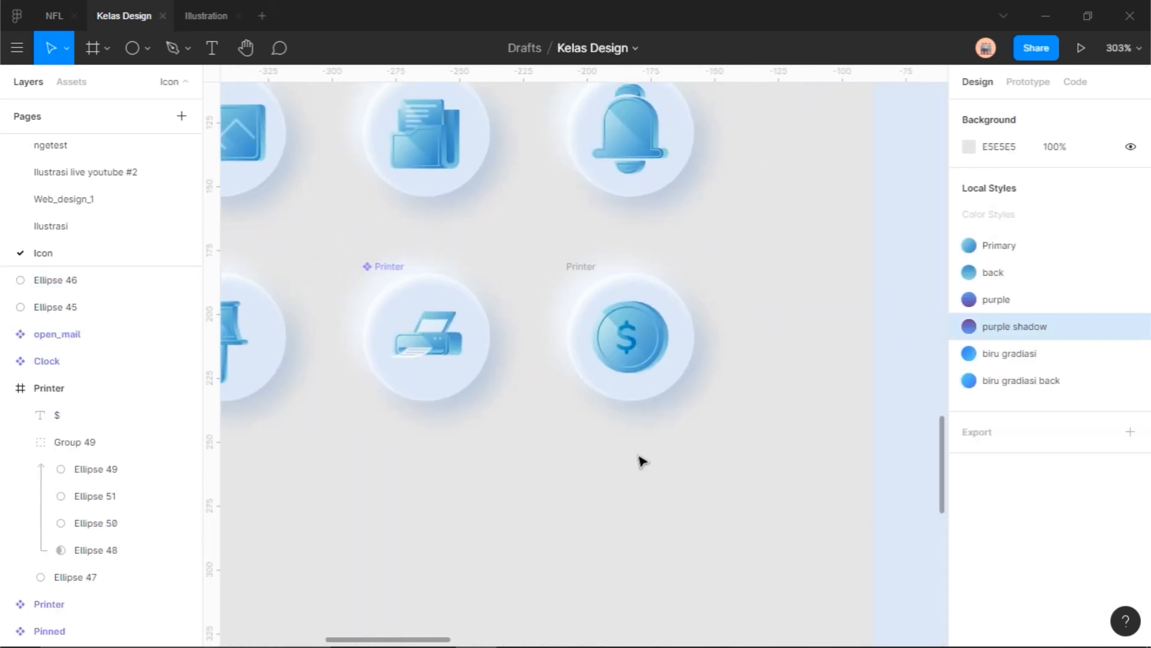
scroll(673, 327, "up", 3, "ctrl")
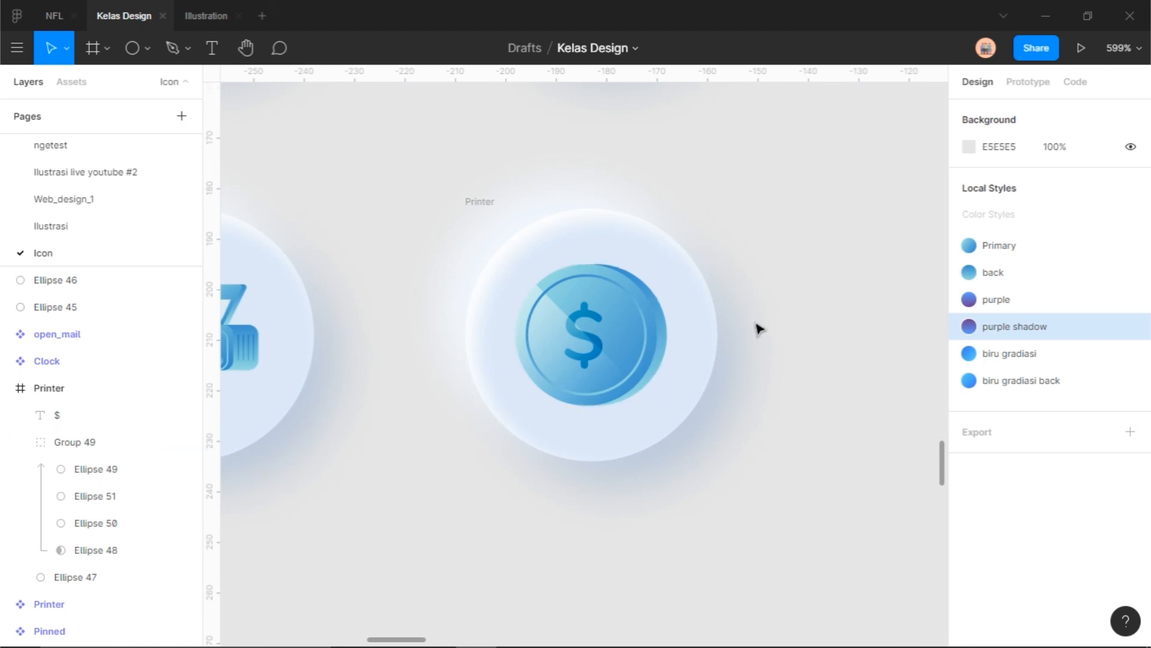
scroll(758, 329, "down", 2, "ctrl")
scroll(761, 329, "up", 4, "ctrl")
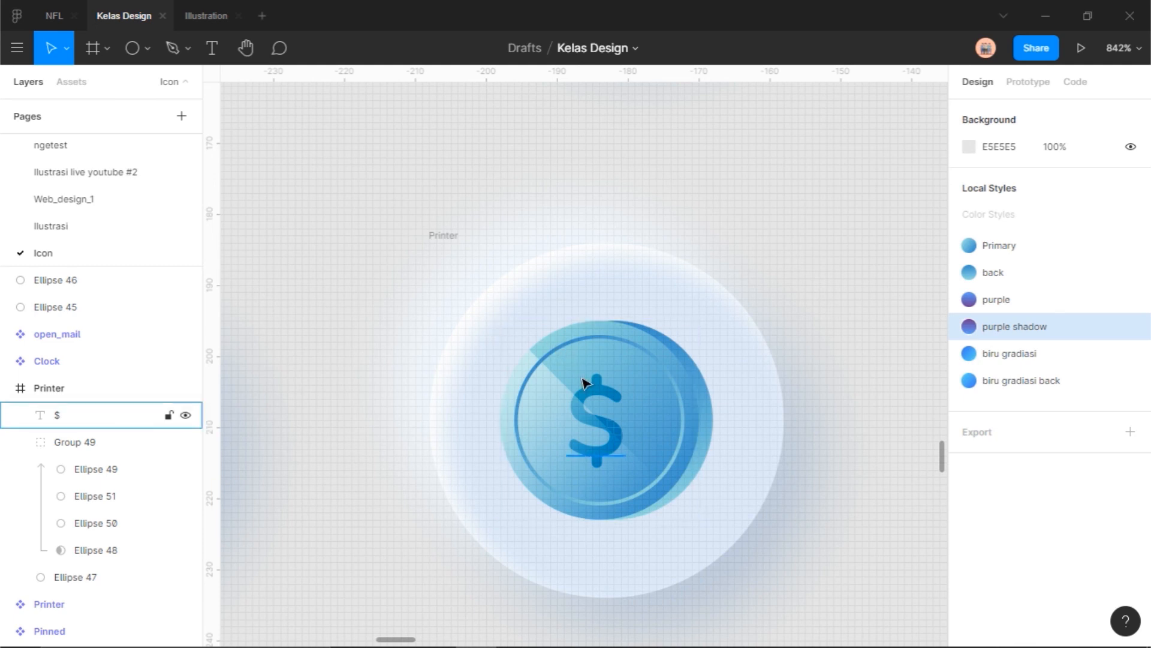
scroll(586, 387, "up", 4, "ctrl")
scroll(586, 389, "down", 8, "ctrl")
scroll(586, 389, "down", 6, "ctrl")
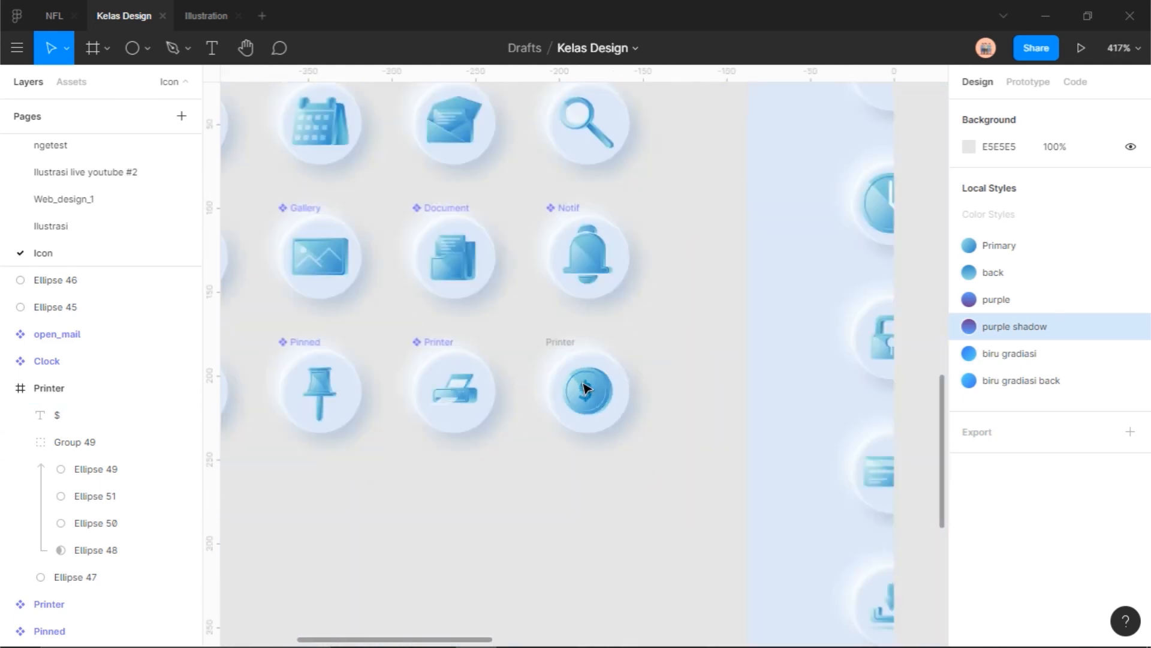
- Compare the coin icon's size and shading with the neighbouring Document, Notif and Printer icons
scroll(591, 410, "right", 3)
scroll(591, 410, "up", 1)
scroll(636, 423, "left", 3)
scroll(620, 465, "up", 5, "ctrl")
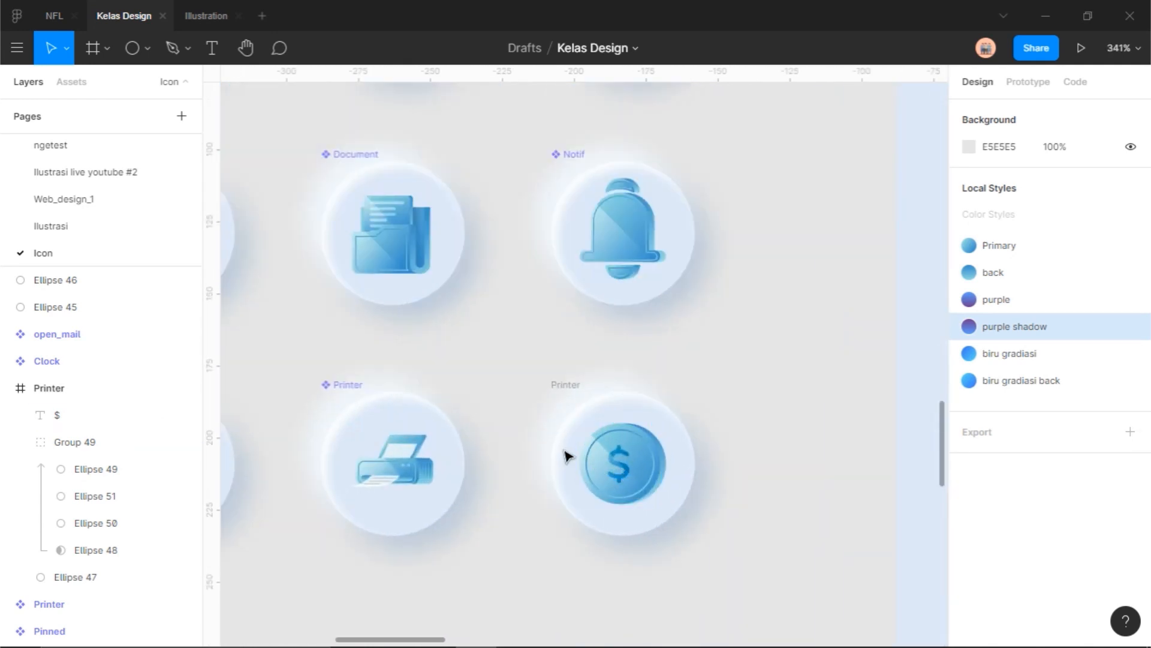
scroll(589, 460, "up", 5, "ctrl")
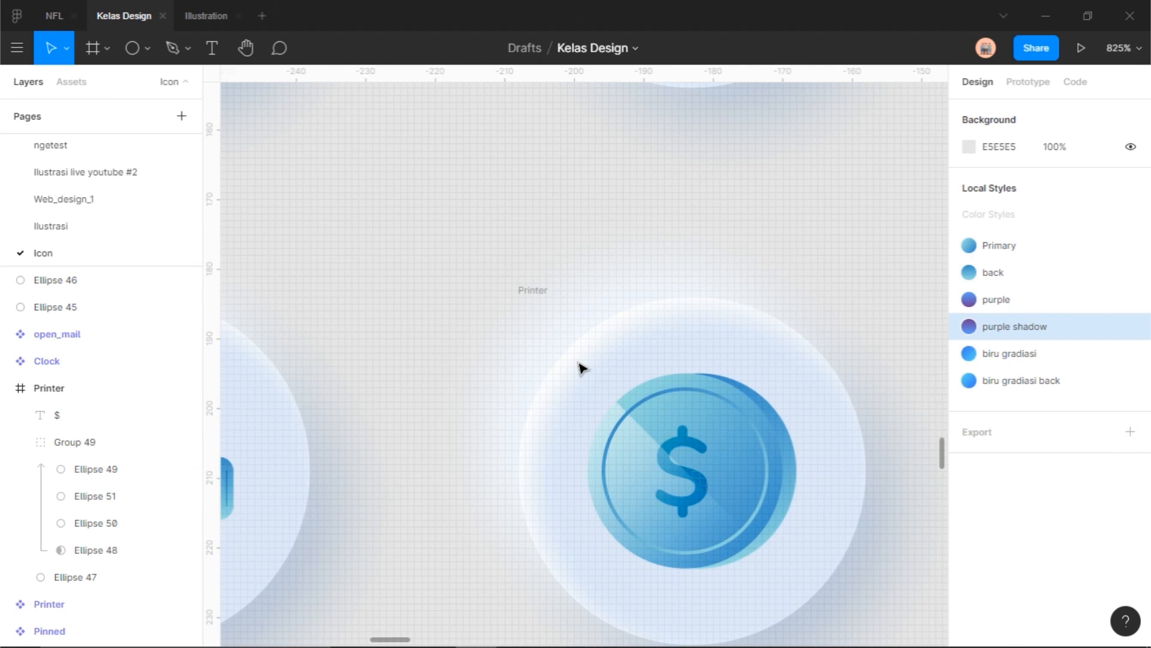
scroll(579, 367, "down", 6, "ctrl")
scroll(600, 383, "up", 6, "ctrl")
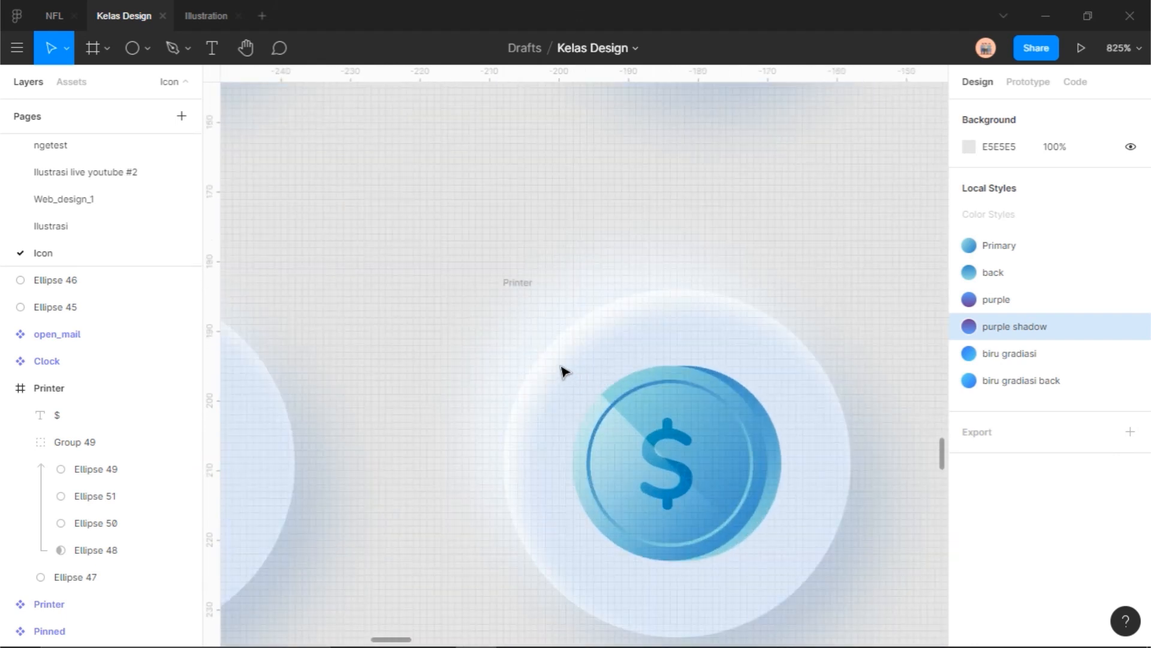
- Examine the extent of the coin's combined layers, the $ text, Group 49 and Ellipse 47, within its round base
left_click_drag(557, 372, 802, 607)
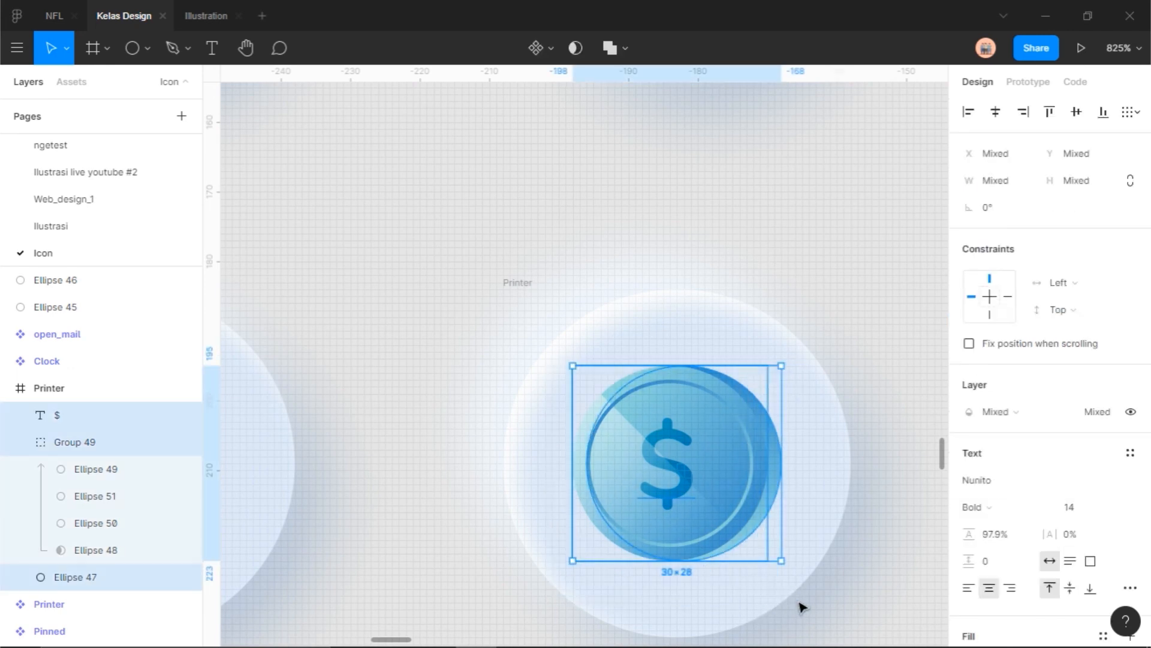
left_click_drag(817, 349, 523, 619)
left_click(856, 364)
left_click_drag(870, 355, 516, 591)
left_click(724, 305)
left_click_drag(816, 357, 542, 598)
left_click(682, 351)
scroll(683, 353, "down", 3)
scroll(767, 454, "down", 2)
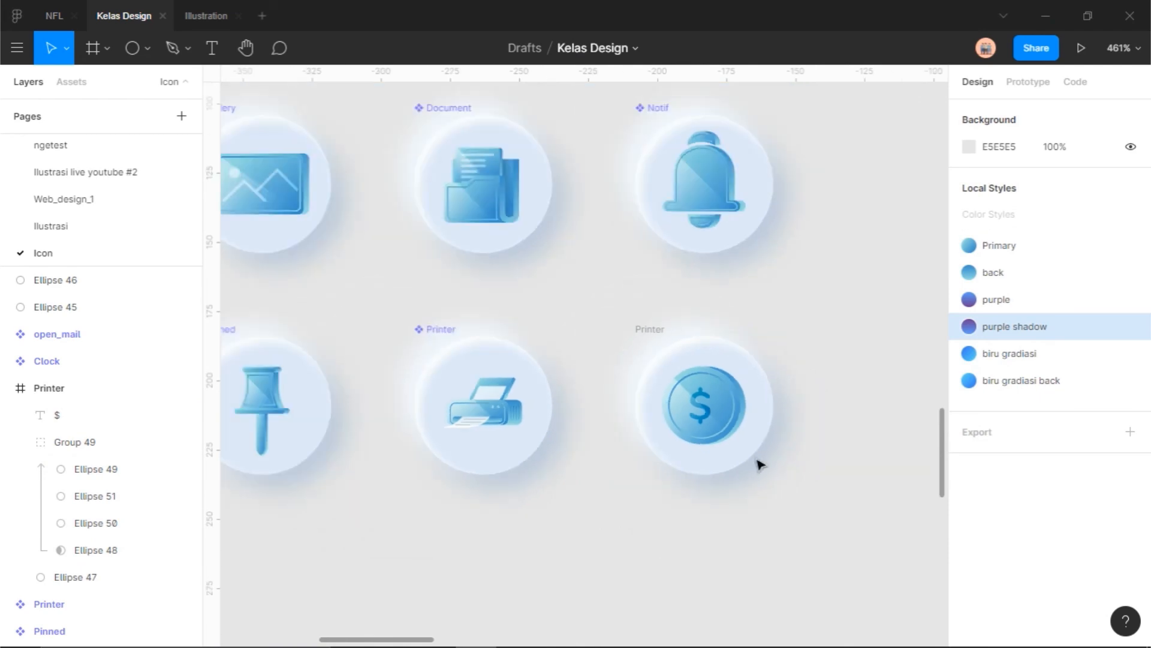